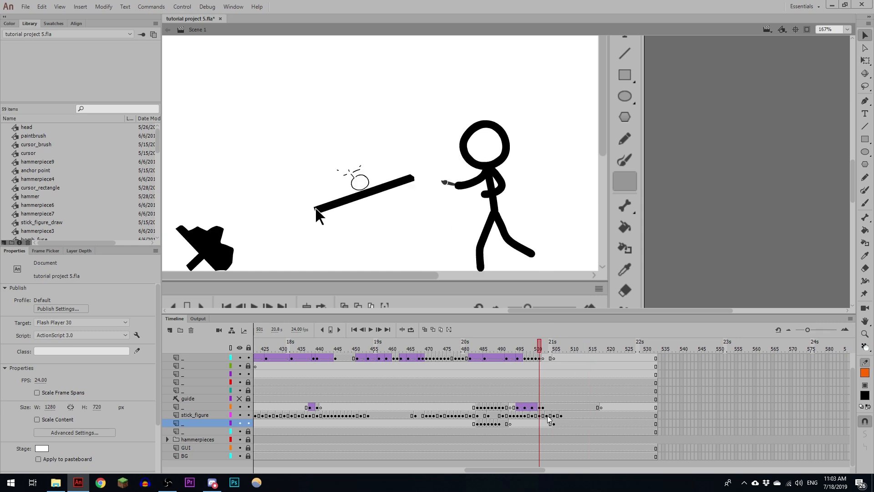
# - Clear the stick_figure layer's keyframes from frame 503 to frame 507
pyautogui.click(547, 416)
pyautogui.moveTo(561, 417); pyautogui.dragTo(548, 417)
pyautogui.hotkey('shift', 'F6')
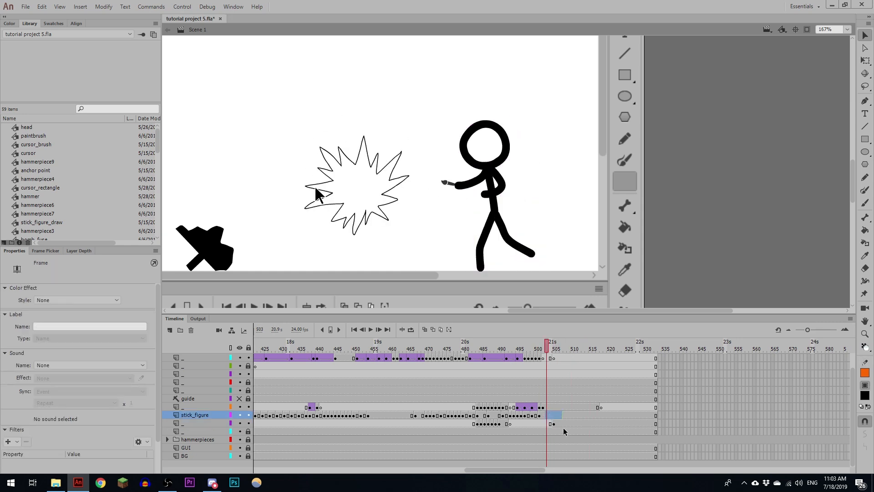
# - Insert a stick_figure keyframe at frame 505, delete the figure's body and limbs, keeping the head and paintbrush, with onion skinning on
pyautogui.click(554, 415)
pyautogui.press('F6')
pyautogui.keyDown('shift'); pyautogui.click(503, 161); pyautogui.keyUp('shift')
pyautogui.keyDown('shift'); pyautogui.click(449, 183); pyautogui.keyUp('shift')
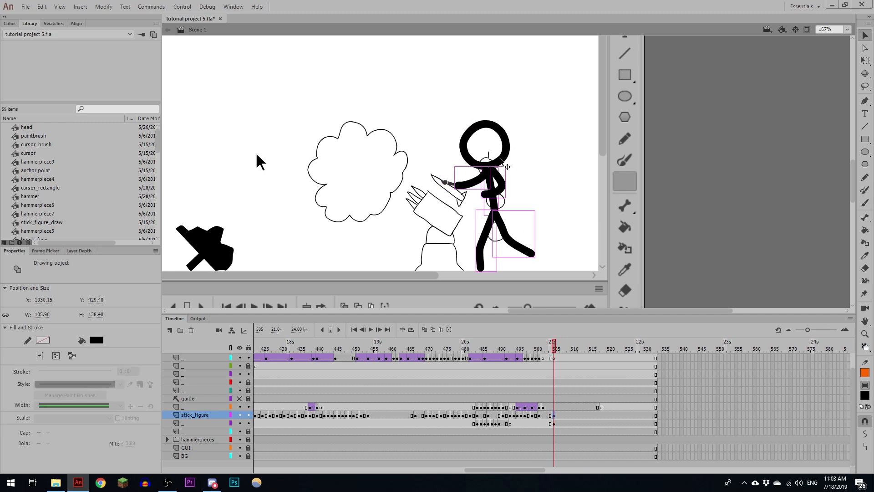
pyautogui.press('Delete')
pyautogui.hotkey('alt', 'shift', 'o')
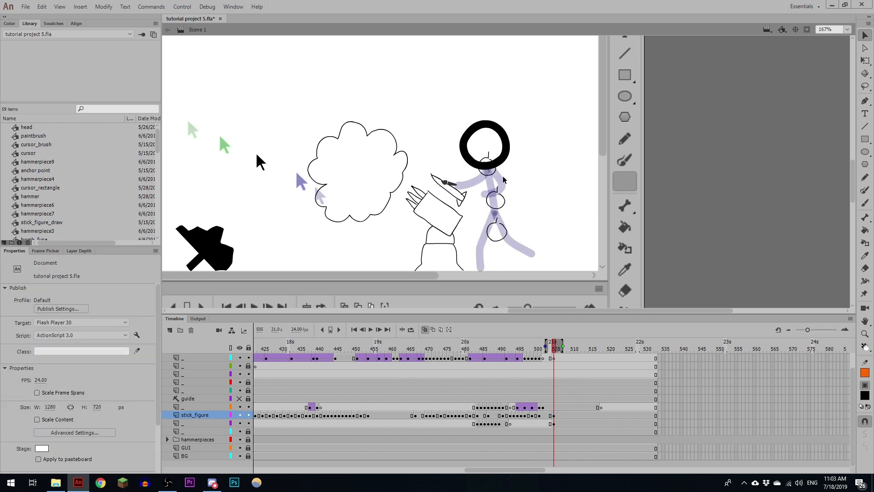
# - Place the paintbrush at the launcher sketch's box corner beside the spikes, rotate it to follow the outline, and reposition the head
pyautogui.moveTo(445, 189); pyautogui.dragTo(433, 217)
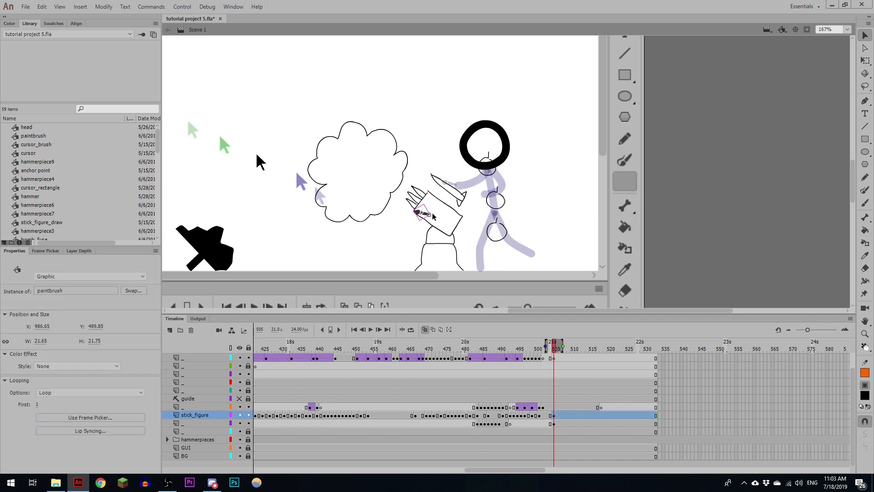
pyautogui.press('q')
pyautogui.hotkey('ctrl', '=')
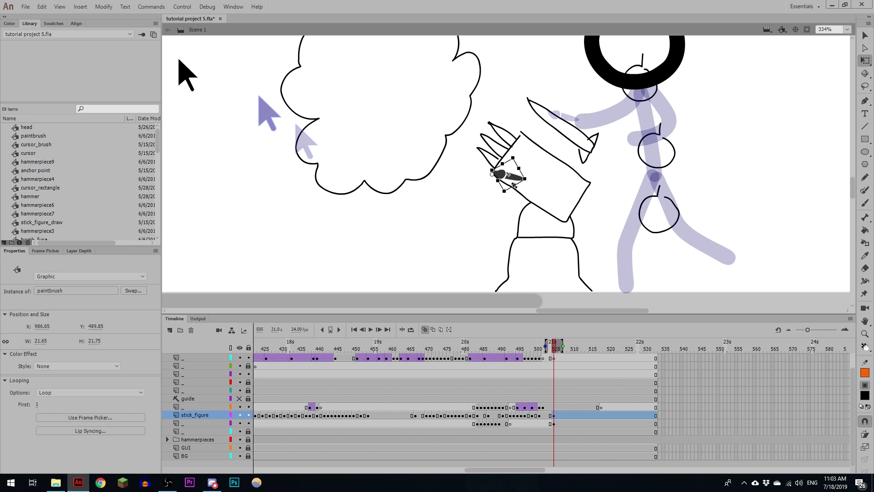
pyautogui.moveTo(530, 179); pyautogui.dragTo(526, 154)
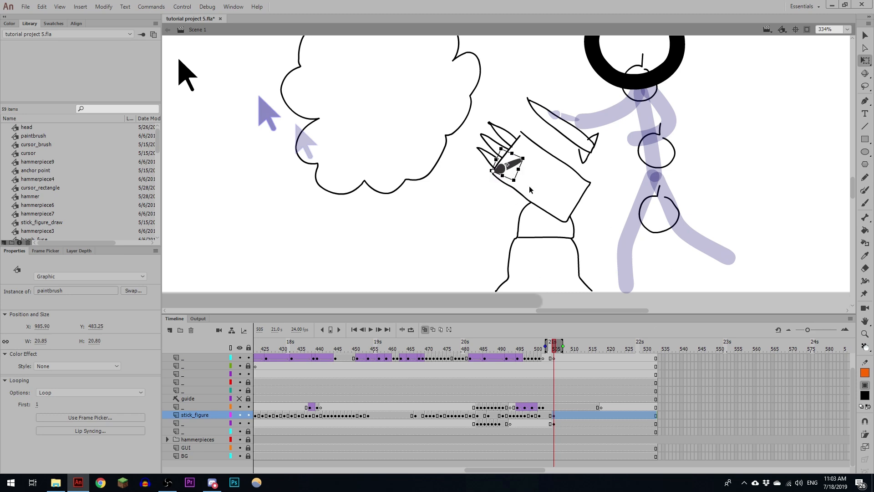
pyautogui.hotkey('ctrl', '-')
pyautogui.moveTo(611, 215); pyautogui.dragTo(549, 238)
pyautogui.moveTo(524, 146)
pyautogui.mouseDown()
pyautogui.moveTo(507, 175)
pyautogui.moveTo(523, 205)
pyautogui.mouseUp()
# - Draw the stick figure's torso, arms and legs for frame 505 with the Brush tool, using the onion-skinned pose as reference
pyautogui.press('b')
pyautogui.moveTo(523, 205); pyautogui.dragTo(503, 252)
pyautogui.moveTo(510, 233)
pyautogui.mouseDown()
pyautogui.moveTo(509, 218)
pyautogui.moveTo(503, 237)
pyautogui.mouseUp()
pyautogui.hotkey('ctrl', 'z')
pyautogui.moveTo(522, 193); pyautogui.dragTo(559, 235)
pyautogui.moveTo(449, 174); pyautogui.dragTo(477, 160)
pyautogui.moveTo(507, 158)
pyautogui.mouseDown()
pyautogui.moveTo(543, 160)
pyautogui.moveTo(521, 130)
pyautogui.moveTo(517, 186)
pyautogui.mouseUp()
# - Insert a stick_figure keyframe at frame 507 and delete the old body strokes from the pose
pyautogui.click(561, 416)
pyautogui.press('F6')
pyautogui.click(555, 415)
pyautogui.keyDown('ctrl'); pyautogui.keyDown('shift'); pyautogui.click(441, 175); pyautogui.keyUp('shift'); pyautogui.keyUp('ctrl')
pyautogui.press('Delete')
# - Redraw the stick figure's legs, torso and arms as a new in-between pose around the repositioned head and paintbrush
pyautogui.moveTo(516, 187)
pyautogui.mouseDown()
pyautogui.moveTo(503, 237)
pyautogui.moveTo(544, 224)
pyautogui.mouseUp()
pyautogui.hotkey('ctrl', 'z')
pyautogui.moveTo(518, 187); pyautogui.dragTo(558, 236)
pyautogui.moveTo(443, 176); pyautogui.dragTo(471, 161)
pyautogui.press('q')
pyautogui.press('b')
pyautogui.moveTo(465, 157)
pyautogui.mouseDown()
pyautogui.moveTo(507, 147)
pyautogui.moveTo(530, 164)
pyautogui.mouseUp()
pyautogui.moveTo(555, 348)
pyautogui.mouseDown()
pyautogui.moveTo(565, 348)
pyautogui.moveTo(556, 347)
pyautogui.mouseUp()
# - Insert a stick_figure keyframe at frame 509 and delete the figure's limbs and torso
pyautogui.click(569, 416)
pyautogui.press('F6')
pyautogui.keyDown('ctrl'); pyautogui.keyDown('shift'); pyautogui.click(440, 176); pyautogui.keyUp('shift'); pyautogui.keyUp('ctrl')
pyautogui.keyDown('ctrl'); pyautogui.keyDown('shift'); pyautogui.click(511, 148); pyautogui.keyUp('shift'); pyautogui.keyUp('ctrl')
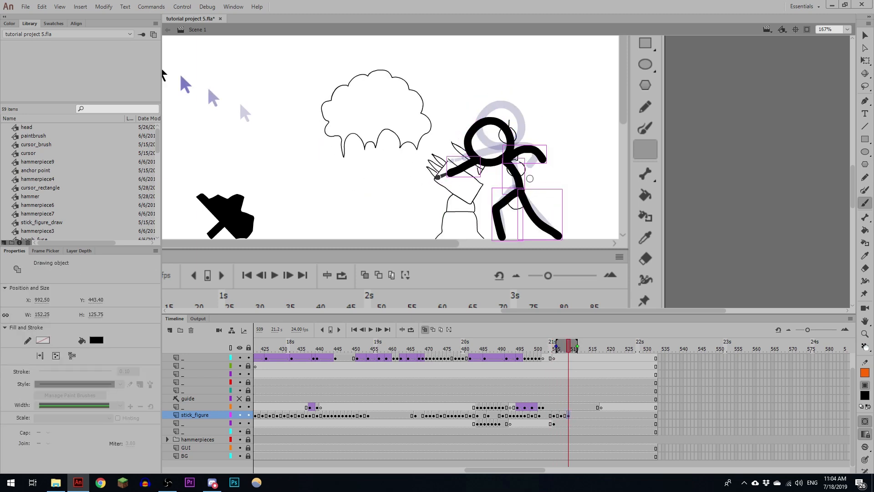
pyautogui.keyDown('ctrl'); pyautogui.keyDown('shift'); pyautogui.click(514, 196); pyautogui.keyUp('shift'); pyautogui.keyUp('ctrl')
pyautogui.keyDown('ctrl'); pyautogui.keyDown('shift'); pyautogui.click(530, 210); pyautogui.keyUp('shift'); pyautogui.keyUp('ctrl')
pyautogui.press('Delete')
# - Move the paintbrush along the launcher sketch, shift the head, and redraw the figure's painting arm and body for frame 509
pyautogui.press('q')
pyautogui.moveTo(514, 197); pyautogui.dragTo(516, 195)
pyautogui.moveTo(439, 177)
pyautogui.mouseDown()
pyautogui.moveTo(475, 199)
pyautogui.moveTo(483, 187)
pyautogui.mouseUp()
pyautogui.moveTo(511, 149)
pyautogui.mouseDown()
pyautogui.moveTo(519, 146)
pyautogui.moveTo(520, 188)
pyautogui.moveTo(537, 164)
pyautogui.mouseUp()
pyautogui.press('b')
pyautogui.moveTo(556, 347); pyautogui.dragTo(559, 346)
pyautogui.moveTo(507, 162); pyautogui.dragTo(481, 190)
pyautogui.moveTo(568, 348); pyautogui.dragTo(579, 348)
# - Insert a stick_figure keyframe at frame 511, nudge the pose, and replace the painting arm to follow the moved paintbrush
pyautogui.click(576, 415)
pyautogui.press('F6')
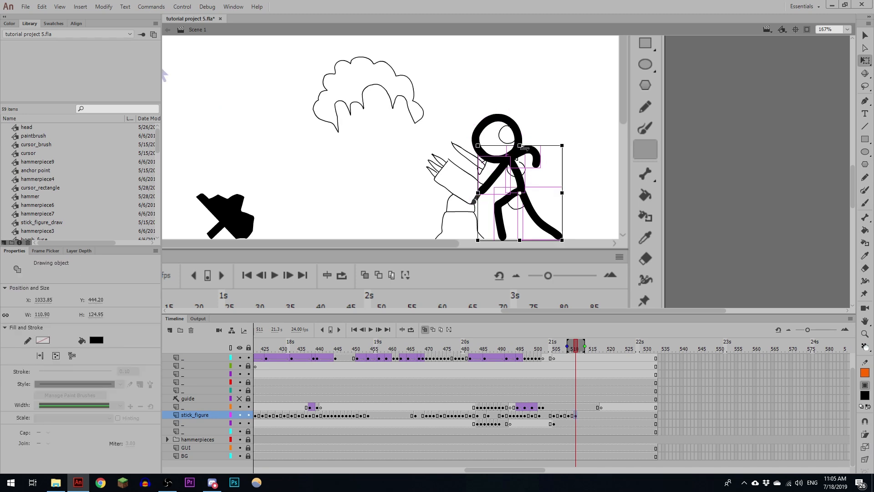
pyautogui.moveTo(525, 147); pyautogui.dragTo(530, 146)
pyautogui.moveTo(518, 145); pyautogui.dragTo(521, 142)
pyautogui.click(497, 176)
pyautogui.press('Delete')
pyautogui.moveTo(477, 197)
pyautogui.mouseDown()
pyautogui.moveTo(491, 179)
pyautogui.moveTo(506, 189)
pyautogui.moveTo(492, 180)
pyautogui.moveTo(513, 160)
pyautogui.mouseUp()
pyautogui.press('b')
# - Insert a stick_figure keyframe at frame 513 and pose the figure with the paintbrush reaching the launcher sketch's spikes
pyautogui.click(584, 416)
pyautogui.press('F6')
pyautogui.press('q')
pyautogui.moveTo(572, 246)
pyautogui.mouseDown()
pyautogui.moveTo(487, 143)
pyautogui.moveTo(511, 143)
pyautogui.mouseUp()
pyautogui.moveTo(490, 180)
pyautogui.mouseDown()
pyautogui.moveTo(457, 159)
pyautogui.moveTo(520, 145)
pyautogui.mouseUp()
pyautogui.press('b')
pyautogui.moveTo(545, 351); pyautogui.dragTo(588, 339)
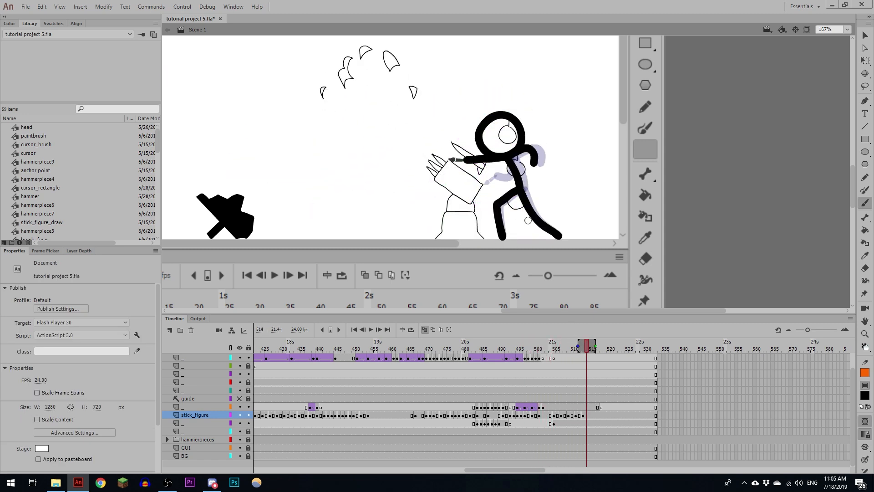
# - Convert only the launcher sketch's strokes at frame 505 into a graphic symbol named missile_launcher_draw
pyautogui.press('v')
pyautogui.click(553, 423)
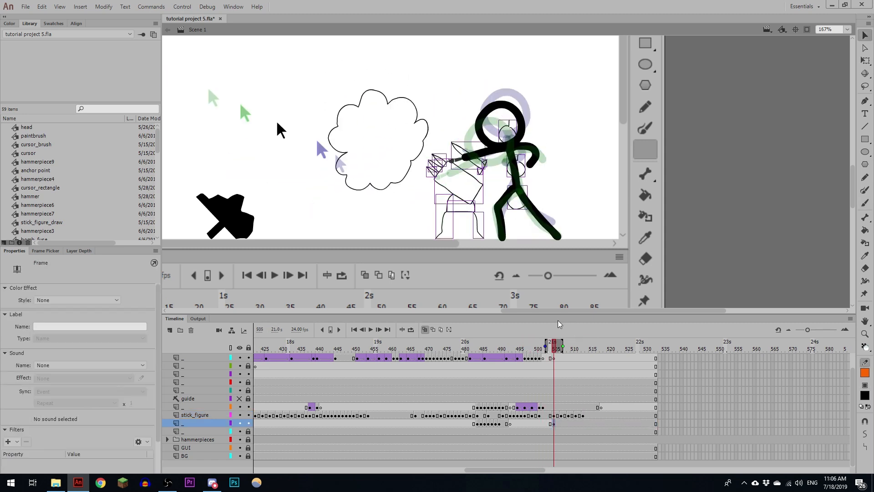
pyautogui.click(526, 191)
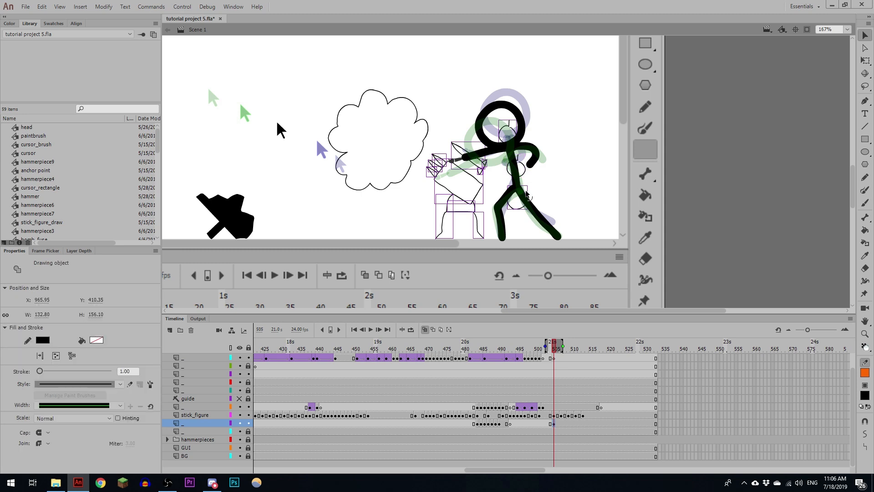
pyautogui.press('F8')
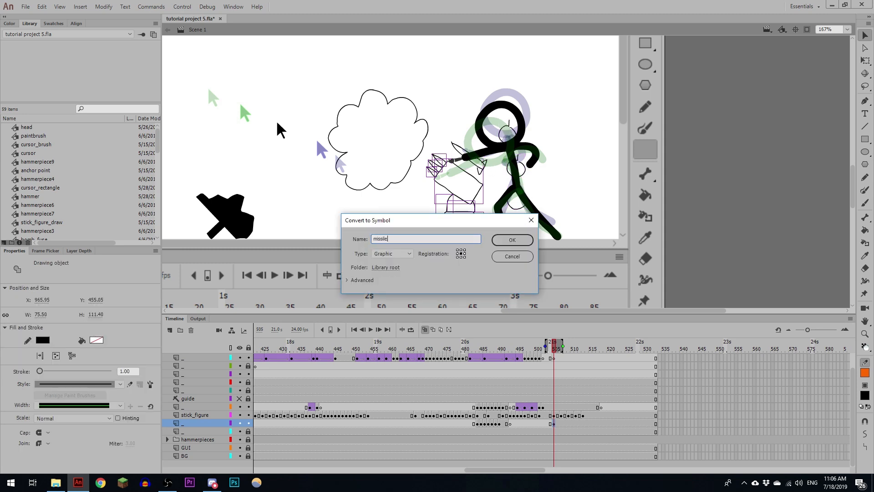
pyautogui.write('missile_launcher_draw')
pyautogui.press('Return')
# - Inside the missile_launcher_draw symbol, distribute the drawing objects to separate layers and delete the emptied Layer_1
pyautogui.doubleClick(481, 174)
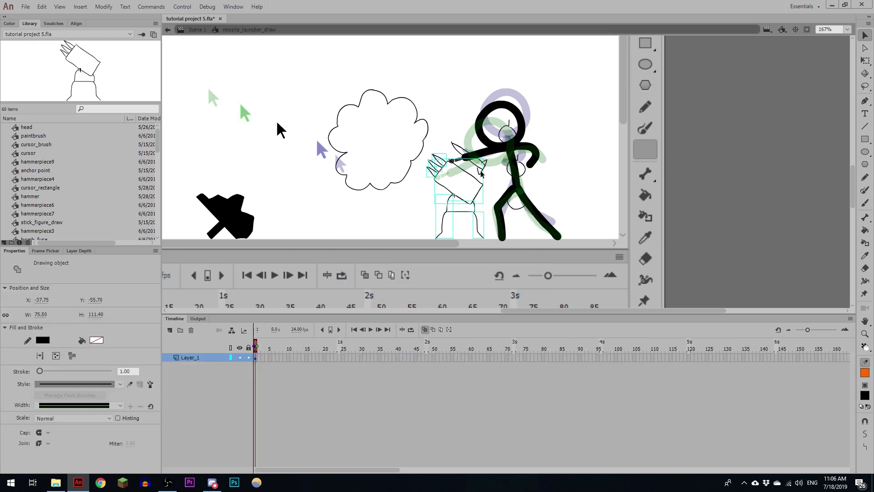
pyautogui.rightClick(476, 196)
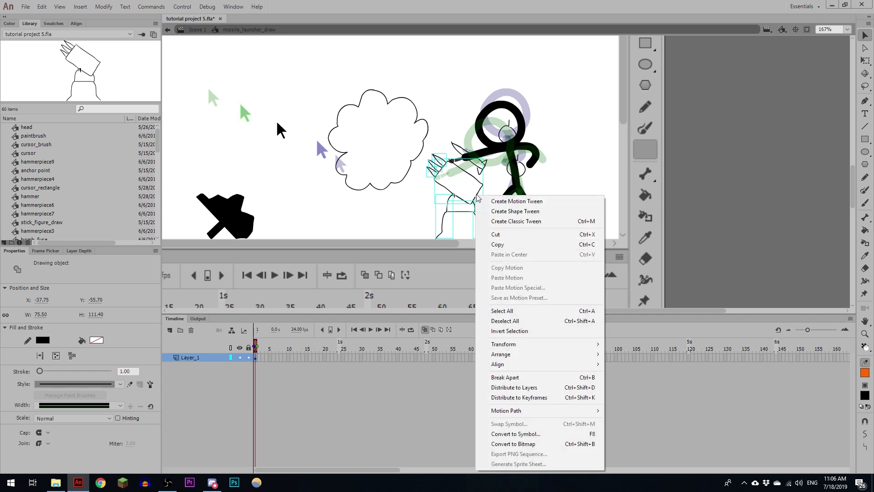
pyautogui.click(536, 390)
pyautogui.click(200, 357)
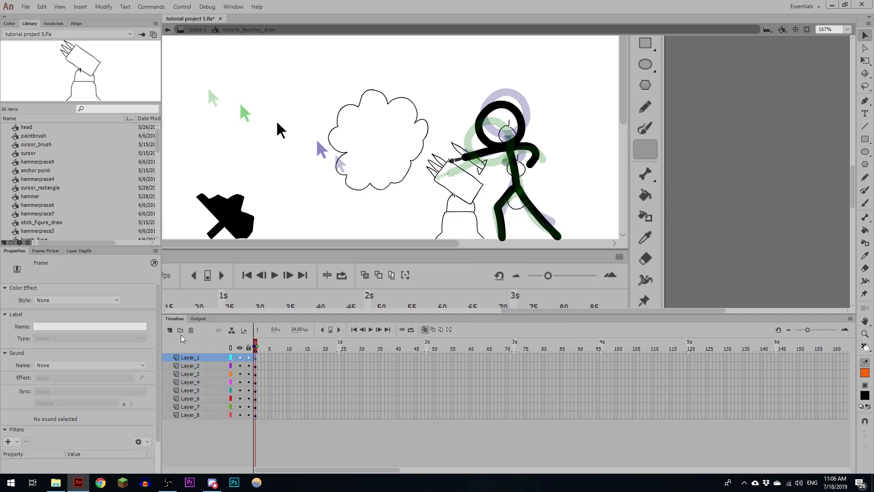
pyautogui.click(191, 330)
# - Stagger the starting keyframes by moving Layer_4's to frame 2, Layer_3's to frame 3 and Layer_2's to frame 4
pyautogui.click(258, 359)
pyautogui.click(257, 367)
pyautogui.click(257, 374)
pyautogui.moveTo(256, 374); pyautogui.dragTo(260, 373)
pyautogui.moveTo(256, 366); pyautogui.dragTo(263, 367)
pyautogui.moveTo(256, 359); pyautogui.dragTo(267, 358)
# - Move the keyframes of Layer_5, Layer_6 and Layer_7 to frame 5 and extend Layer_8 to frame 4
pyautogui.click(255, 383)
pyautogui.click(256, 399)
pyautogui.click(256, 406)
pyautogui.moveTo(256, 399); pyautogui.dragTo(256, 383)
pyautogui.moveTo(256, 383); pyautogui.dragTo(271, 351)
pyautogui.click(266, 407)
pyautogui.press('F5')
pyautogui.press('F5')
# - Shift Layer_6's keyframe to frame 6 and Layer_5's to frame 7, and extend all layers to frame 7
pyautogui.click(270, 399)
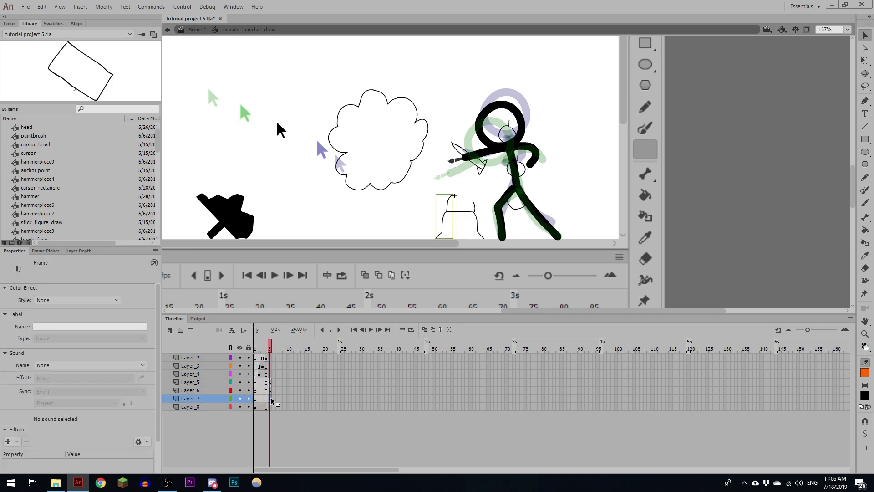
pyautogui.click(271, 391)
pyautogui.click(270, 383)
pyautogui.click(270, 391)
pyautogui.moveTo(270, 391); pyautogui.dragTo(277, 384)
pyautogui.press('F5')
pyautogui.moveTo(277, 407); pyautogui.dragTo(277, 359)
pyautogui.press('F5')
# - Move Layer_5, Layer_6 and Layer_7 above Layer_2, and insert eight frames at the start to delay the staggered pieces
pyautogui.keyDown('shift'); pyautogui.click(195, 382); pyautogui.keyUp('shift')
pyautogui.moveTo(195, 383); pyautogui.dragTo(196, 355)
pyautogui.click(288, 356)
pyautogui.moveTo(277, 349); pyautogui.dragTo(256, 349)
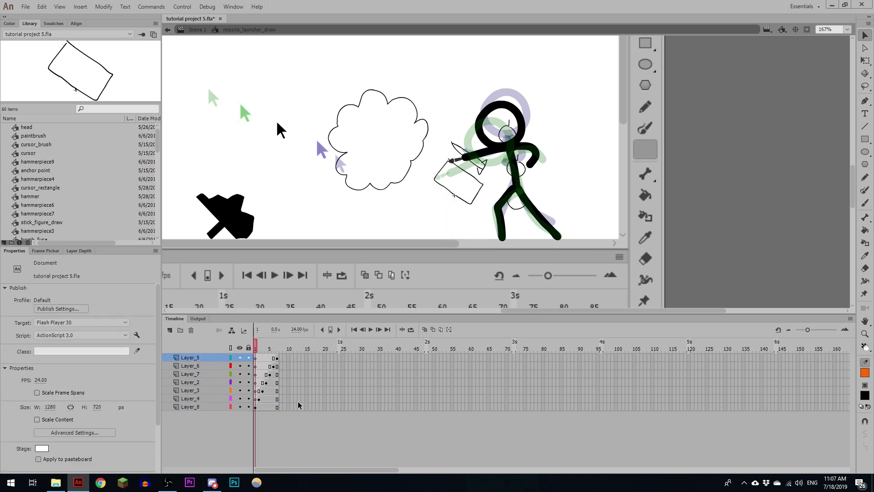
pyautogui.press('F5')
pyautogui.press('F5')
pyautogui.press('F5')
pyautogui.press('F5')
pyautogui.press('F5')
pyautogui.press('F5')
pyautogui.press('F5')
pyautogui.press('F5')
# - On Layer_8, add successive keyframes from frame 1 to frame 11, erasing a bit more of the launcher box's outline in each
pyautogui.click(256, 408)
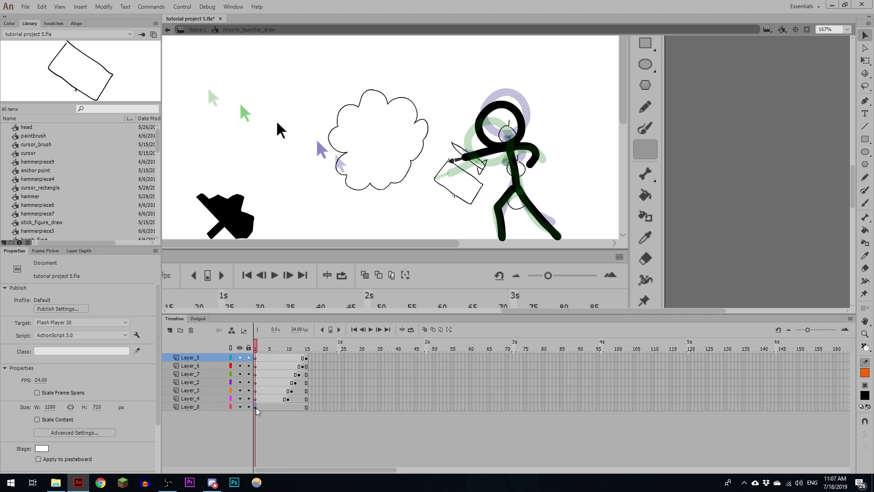
pyautogui.hotkey('ctrl', '=')
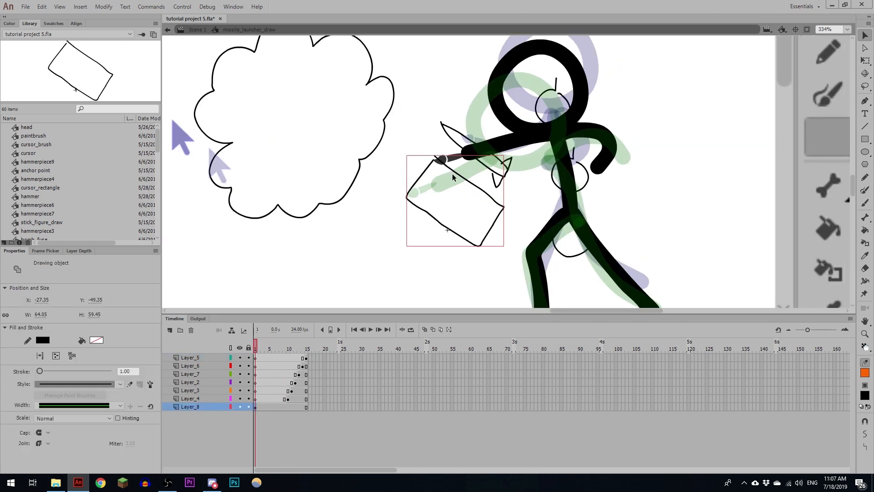
pyautogui.press('e')
pyautogui.press('F6')
pyautogui.press('F6')
pyautogui.press('F6')
pyautogui.press('F6')
pyautogui.press('F6')
pyautogui.press('F6')
pyautogui.press('F6')
pyautogui.press('F6')
pyautogui.press('F6')
pyautogui.press('F6')
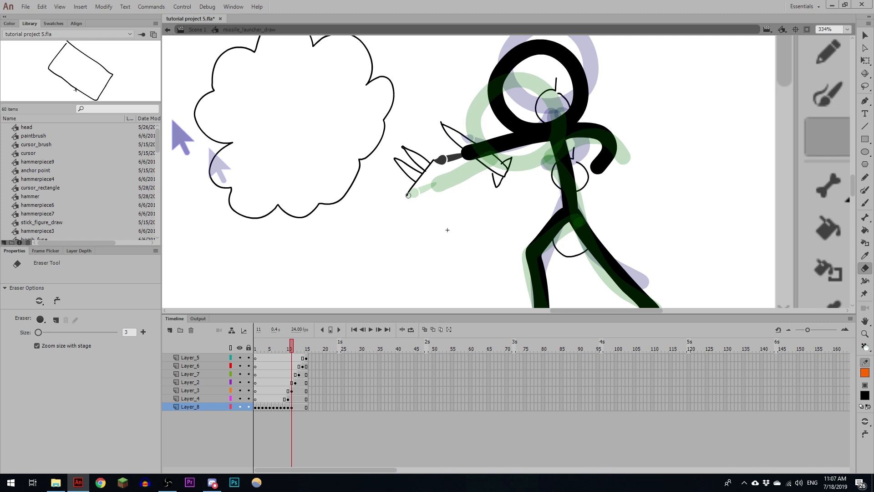
# - Lock every layer except Layer_8, erase the rest of the box's outline, and end with a blank keyframe at frame 13
pyautogui.click(249, 348)
pyautogui.click(248, 406)
pyautogui.press('F6')
pyautogui.moveTo(407, 196); pyautogui.dragTo(424, 172)
pyautogui.press('F7')
# - Insert three frames at frame 9 on all layers above Layer_8 and play back the animation
pyautogui.moveTo(284, 359); pyautogui.dragTo(284, 399)
pyautogui.press('F5')
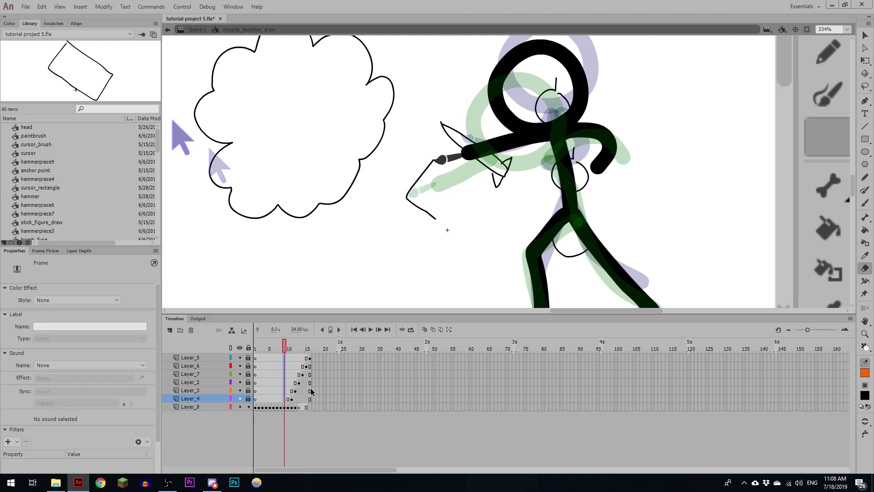
pyautogui.press('F5')
pyautogui.press('F5')
pyautogui.press('Return')
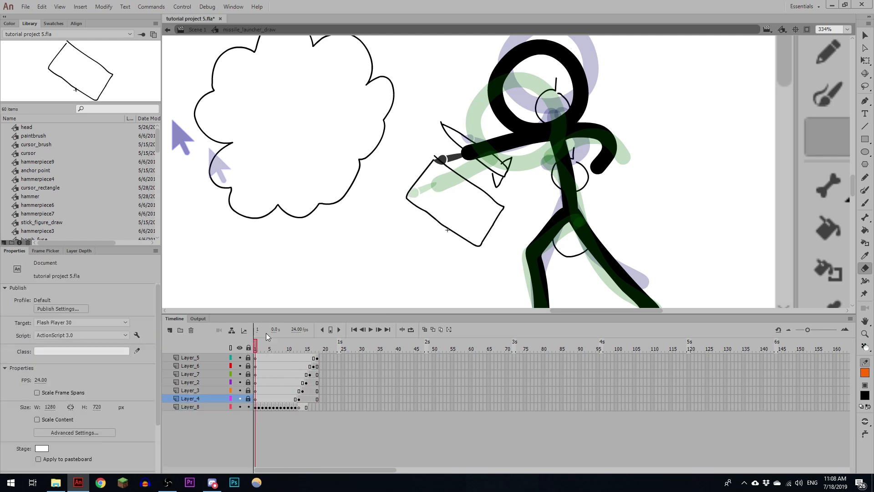
pyautogui.click(292, 349)
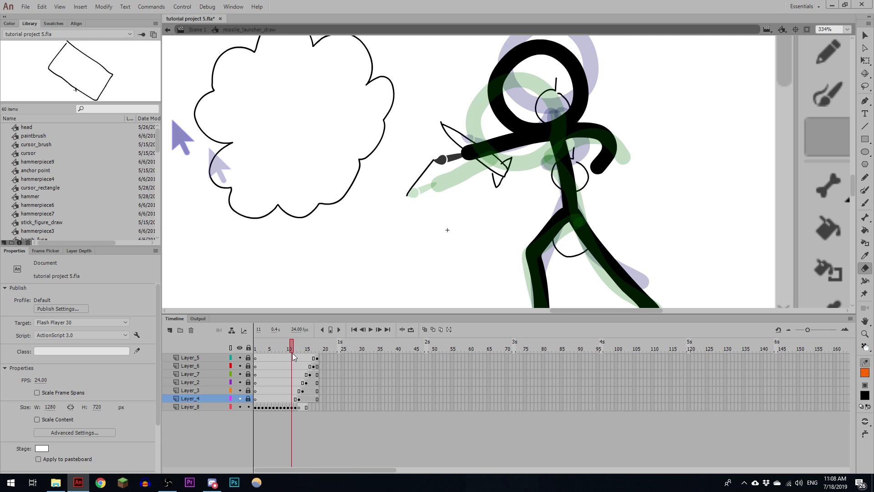
# - Remove in-between frames near the start across all layers to speed up the box's erasing sequence
pyautogui.click(259, 350)
pyautogui.hotkey('shift', 'F5')
pyautogui.click(263, 350)
pyautogui.hotkey('shift', 'F5')
pyautogui.click(267, 350)
pyautogui.hotkey('shift', 'F5')
pyautogui.click(270, 349)
pyautogui.hotkey('shift', 'F5')
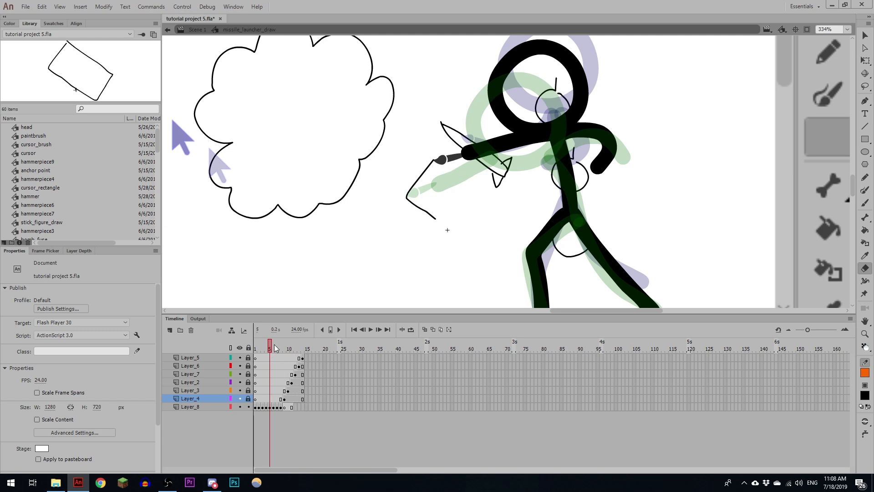
# - Insert two frames after frame 7 across all layers and add a Layer_4 keyframe at frame 8
pyautogui.moveTo(289, 349); pyautogui.dragTo(278, 370)
pyautogui.press('F5')
pyautogui.press('F5')
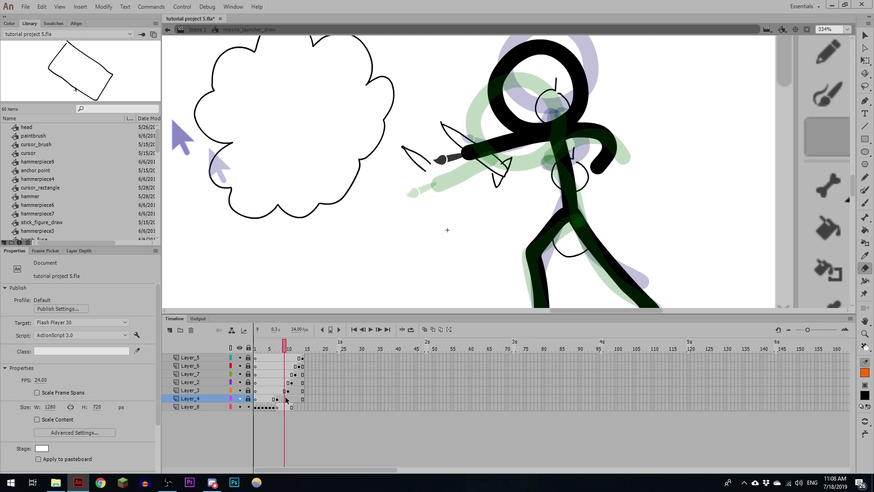
pyautogui.click(281, 399)
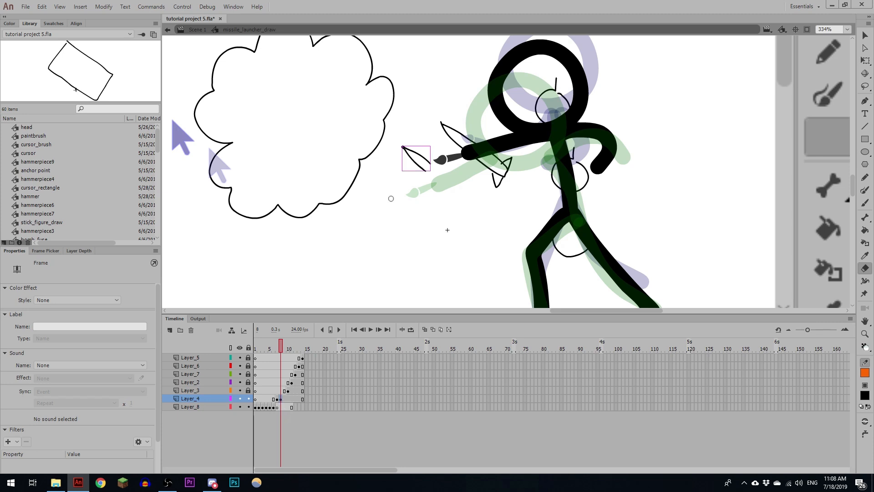
# - Reverse Layer_8's erasing frames so the box's outline draws on, and scrub through the result
pyautogui.click(103, 7)
pyautogui.moveTo(277, 407)
pyautogui.mouseDown()
pyautogui.moveTo(256, 407)
pyautogui.moveTo(284, 409)
pyautogui.mouseUp()
pyautogui.moveTo(118, 106)
pyautogui.click(258, 142)
pyautogui.moveTo(256, 351); pyautogui.dragTo(276, 350)
# - Lock Layer_8 and progressively erase Layer_4's spike from frame 8 onward, adding a keyframe at frame 9
pyautogui.click(281, 400)
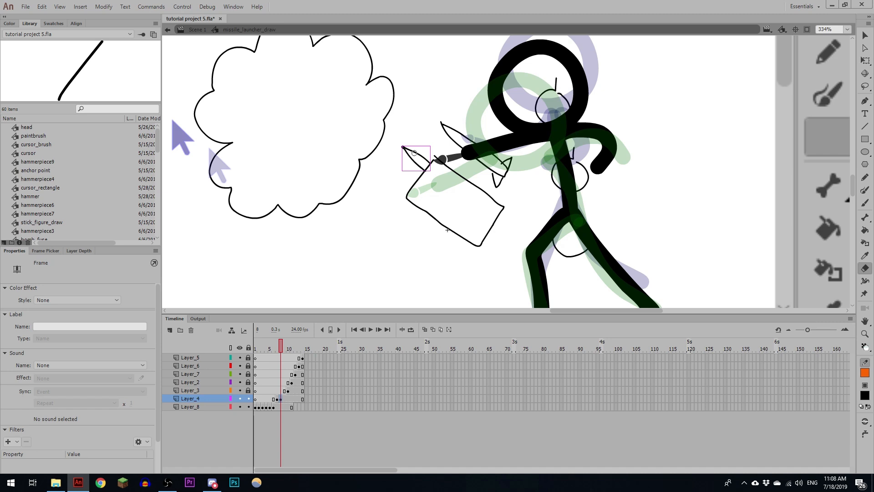
pyautogui.click(248, 407)
pyautogui.moveTo(415, 162); pyautogui.dragTo(426, 170)
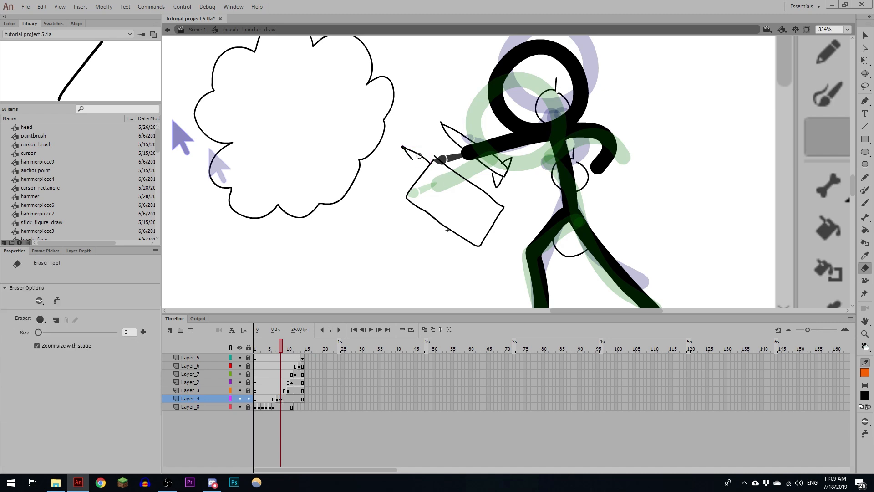
pyautogui.press('F6')
# - Reverse Layer_4's spike frames so the spike draws on, and clear the leftover keyframe at frame 10
pyautogui.moveTo(285, 399); pyautogui.dragTo(276, 399)
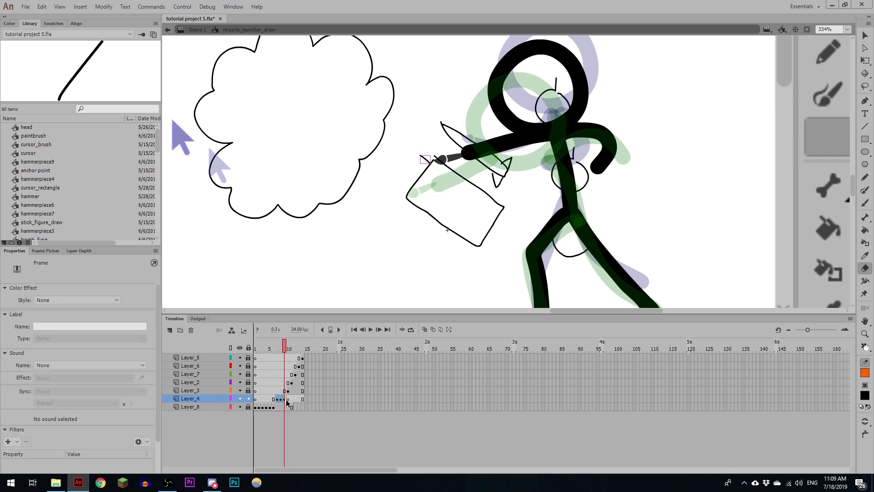
pyautogui.click(104, 6)
pyautogui.click(246, 140)
pyautogui.click(288, 399)
pyautogui.hotkey('shift', 'F6')
# - Insert two frames after frame 10 across all layers to make room for Layer_3's drawing sequence
pyautogui.moveTo(256, 349); pyautogui.dragTo(289, 350)
pyautogui.press('F5')
pyautogui.press('F5')
# - On Layer_3, progressively erase the second spike from frame 11 with added keyframes, ending on a blank keyframe
pyautogui.click(291, 390)
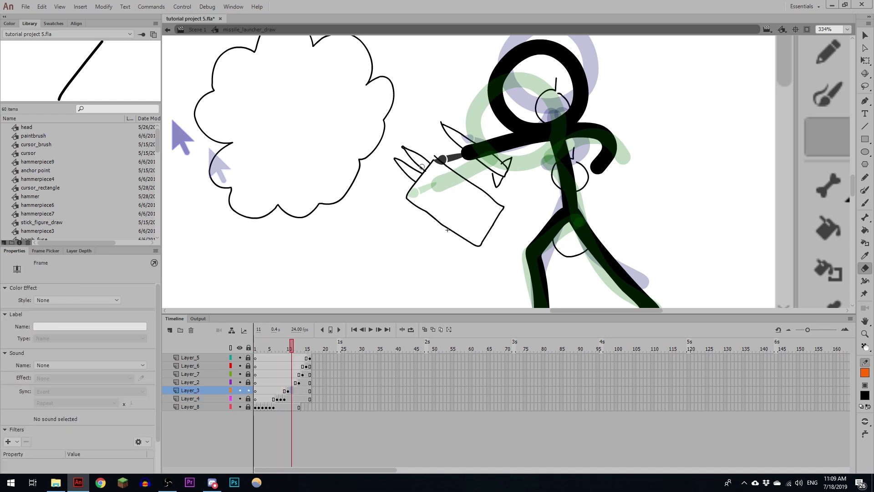
pyautogui.moveTo(405, 173); pyautogui.dragTo(415, 181)
pyautogui.press('F6')
pyautogui.moveTo(405, 173); pyautogui.dragTo(396, 159)
pyautogui.press('F7')
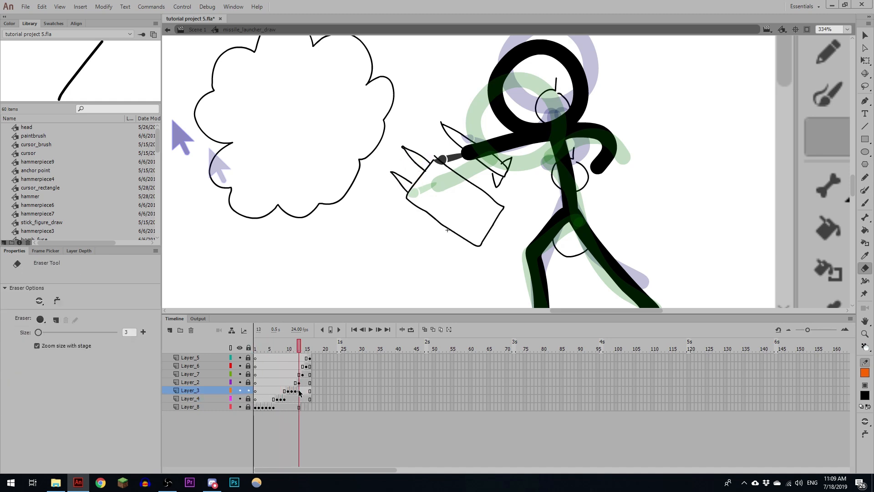
# - Reverse Layer_3's spike frames so the second spike draws on, and clear the leftover keyframe at frame 13
pyautogui.moveTo(295, 391); pyautogui.dragTo(288, 390)
pyautogui.click(104, 7)
pyautogui.moveTo(183, 110)
pyautogui.click(246, 140)
pyautogui.click(298, 391)
pyautogui.hotkey('shift', 'F6')
# - Insert two frames across all layers at frame 13, then lock Layer_3 and unlock Layer_2
pyautogui.press('F5')
pyautogui.press('F5')
pyautogui.click(299, 382)
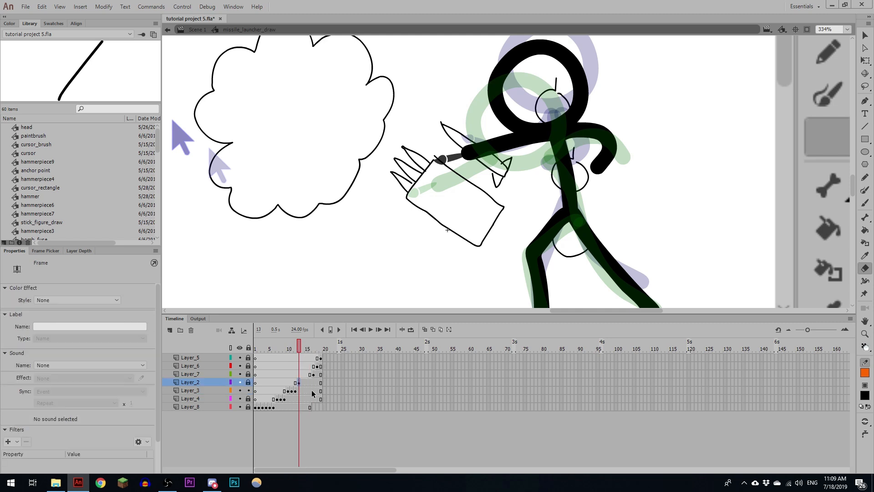
pyautogui.hotkey('ctrl', 'z')
pyautogui.click(299, 382)
pyautogui.click(249, 383)
pyautogui.click(249, 391)
# - On Layer_2, progressively erase the third spike from frame 13 with added keyframes, ending on a blank keyframe
pyautogui.press('F6')
pyautogui.moveTo(407, 189); pyautogui.dragTo(397, 178)
pyautogui.press('F6')
pyautogui.press('F7')
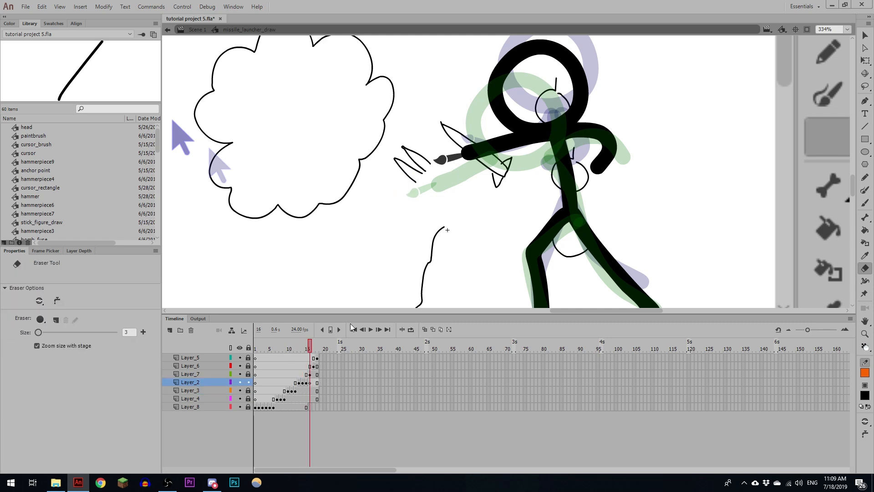
# - Reverse Layer_2's spike frames so the third spike draws on, and clear the leftover keyframe at frame 16
pyautogui.moveTo(307, 383); pyautogui.dragTo(299, 382)
pyautogui.click(104, 6)
pyautogui.click(246, 140)
pyautogui.click(311, 383)
pyautogui.hotkey('shift', 'F6')
# - Insert four frames across all layers to make room for Layer_7's sequence, locking Layer_2 and unlocking Layer_7
pyautogui.moveTo(307, 344); pyautogui.dragTo(306, 344)
pyautogui.click(317, 407)
pyautogui.press('F5')
pyautogui.click(311, 344)
pyautogui.moveTo(482, 270); pyautogui.dragTo(460, 211)
pyautogui.click(249, 382)
pyautogui.click(248, 375)
pyautogui.press('F5')
pyautogui.press('F5')
pyautogui.press('F5')
pyautogui.press('F5')
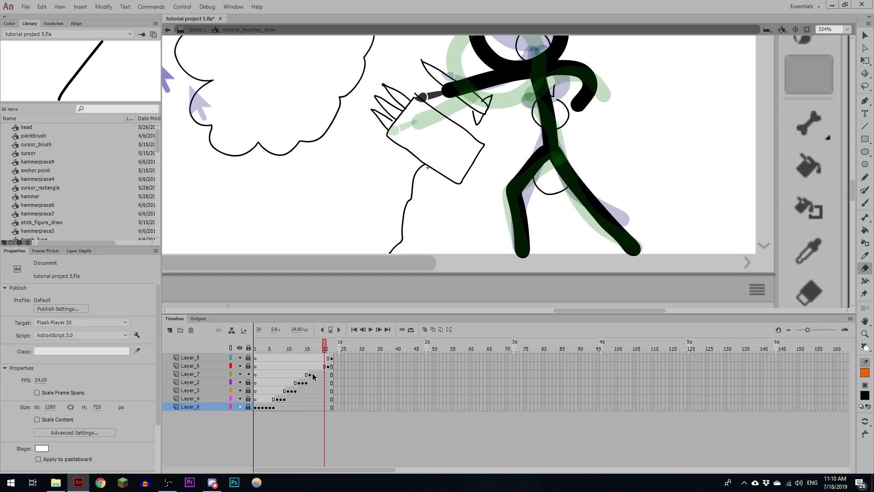
# - On Layer_7, progressively erase the long curve under the launcher from frame 16 with added keyframes, ending on a blank keyframe
pyautogui.click(310, 374)
pyautogui.moveTo(393, 258); pyautogui.dragTo(412, 156)
pyautogui.press('F6')
# - On Layer_6, progressively erase the line beneath the launcher from frame 21 with added keyframes, ending on a blank keyframe
pyautogui.press('F6')
pyautogui.press('F6')
pyautogui.press('F6')
pyautogui.press('F7')
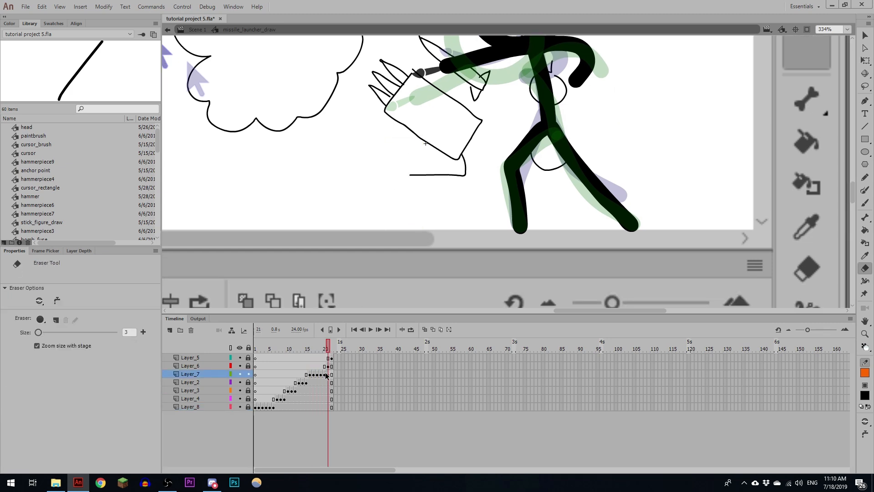
# - Reverse Layer_7's frames so the curve draws on, and clear the leftover keyframe at frame 21
pyautogui.click(104, 7)
pyautogui.moveTo(325, 374)
pyautogui.mouseDown()
pyautogui.moveTo(311, 374)
pyautogui.moveTo(340, 351)
pyautogui.moveTo(329, 348)
pyautogui.mouseUp()
pyautogui.click(246, 141)
pyautogui.click(328, 374)
pyautogui.hotkey('shift', 'F6')
# - Lock Layer_7, unlock Layer_6 and insert extra frames across all layers for Layer_6's sequence
pyautogui.click(248, 374)
pyautogui.click(248, 366)
pyautogui.press('F5')
pyautogui.press('F5')
pyautogui.press('F5')
pyautogui.press('F5')
pyautogui.click(328, 366)
pyautogui.moveTo(453, 191)
pyautogui.mouseDown()
pyautogui.moveTo(410, 201)
pyautogui.moveTo(387, 182)
pyautogui.moveTo(423, 177)
pyautogui.mouseUp()
# - On Layer_5, progressively erase the last line under the launcher over successive keyframes
pyautogui.press('F6')
pyautogui.press('F6')
pyautogui.press('F6')
pyautogui.press('F7')
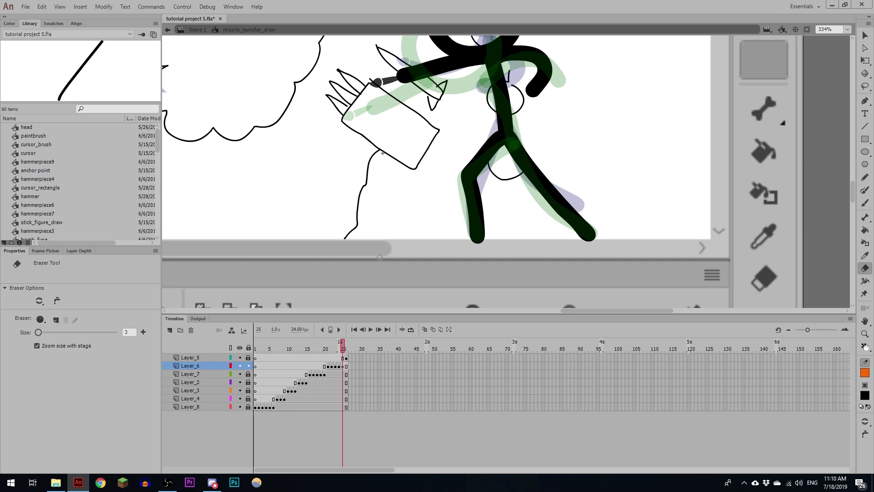
# - Reverse Layer_6's frames so its line draws on, and clear the leftover keyframe at frame 25
pyautogui.moveTo(328, 366); pyautogui.dragTo(343, 358)
pyautogui.click(104, 6)
pyautogui.moveTo(137, 107)
pyautogui.click(246, 141)
pyautogui.click(342, 367)
pyautogui.hotkey('shift', 'F6')
# - Lock Layer_6, unlock Layer_5 and insert extra frames across all layers for Layer_5's sequence
pyautogui.click(249, 366)
pyautogui.click(249, 358)
pyautogui.press('F5')
pyautogui.press('F5')
pyautogui.press('F5')
pyautogui.press('F5')
pyautogui.moveTo(446, 260)
pyautogui.mouseDown()
pyautogui.moveTo(423, 251)
pyautogui.moveTo(407, 215)
pyautogui.mouseUp()
pyautogui.press('F6')
pyautogui.press('F6')
pyautogui.moveTo(407, 216); pyautogui.dragTo(405, 196)
pyautogui.press('F6')
pyautogui.moveTo(405, 196); pyautogui.dragTo(399, 177)
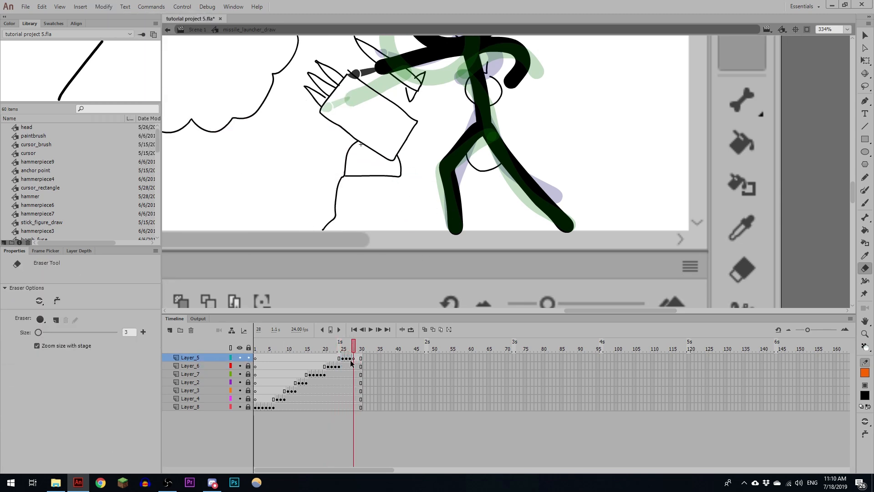
# - Reverse Layer_5's frames so its line draws on, and clear the leftover keyframe at frame 28
pyautogui.click(104, 7)
pyautogui.moveTo(351, 359); pyautogui.dragTo(334, 343)
pyautogui.click(246, 140)
pyautogui.click(354, 359)
pyautogui.hotkey('shift', 'F6')
# - Remove the three surplus frames at the end of all layers and play back the launcher drawing
pyautogui.click(355, 346)
pyautogui.hotkey('shift', 'F5')
pyautogui.hotkey('shift', 'F5')
pyautogui.hotkey('shift', 'F5')
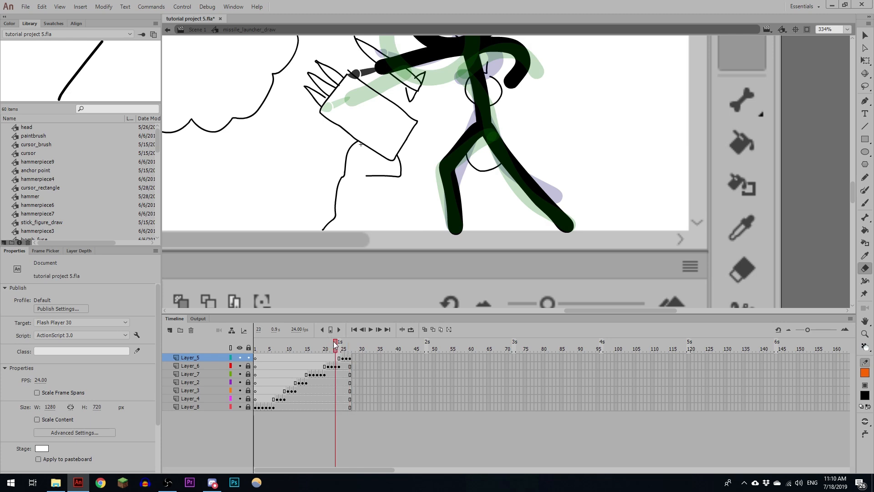
pyautogui.press('Return')
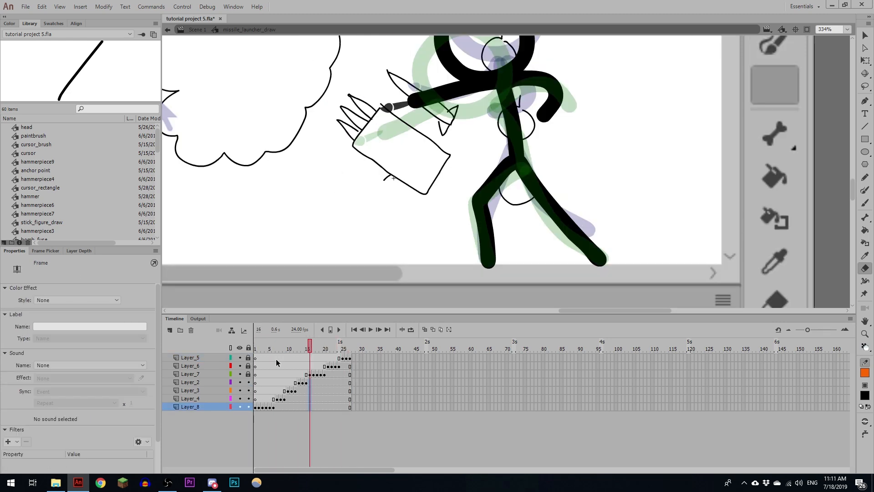
# - Convert the frame 16 artwork on Layer_2, Layer_3, Layer_4 and Layer_8 into the graphic symbol missile_launcher_shooting and return to Scene 1
pyautogui.moveTo(311, 349); pyautogui.dragTo(311, 350)
pyautogui.moveTo(310, 383); pyautogui.dragTo(311, 410)
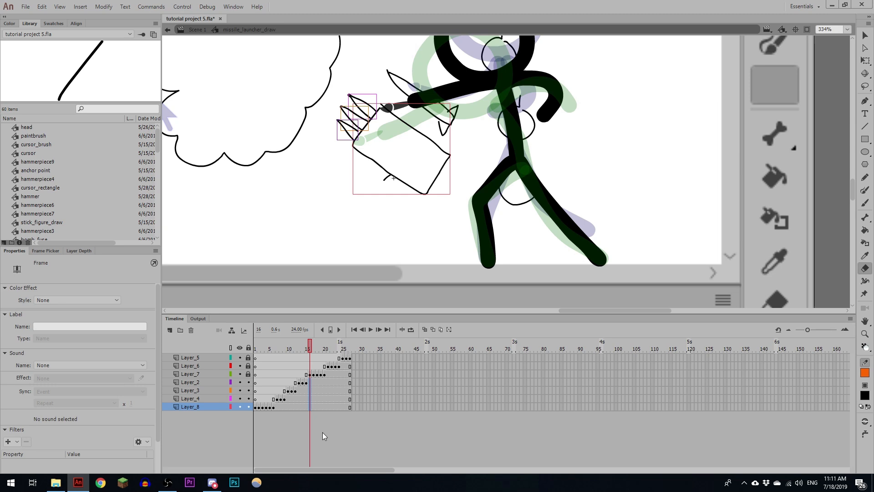
pyautogui.press('F6')
pyautogui.press('F8')
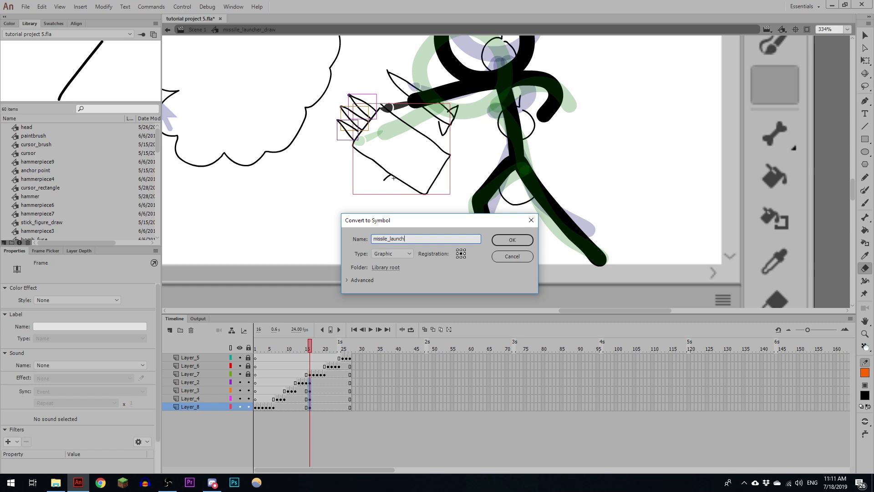
pyautogui.write('missile_launcher_shooting')
pyautogui.press('Return')
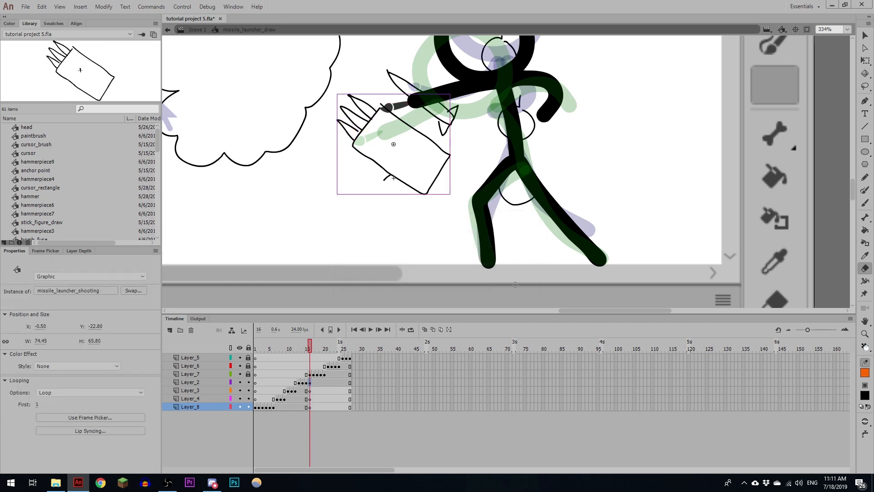
pyautogui.click(415, 209)
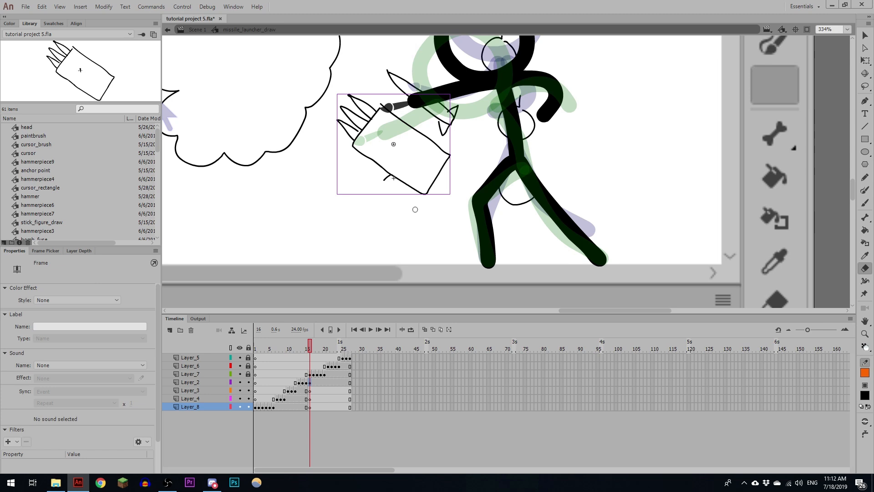
pyautogui.click(195, 34)
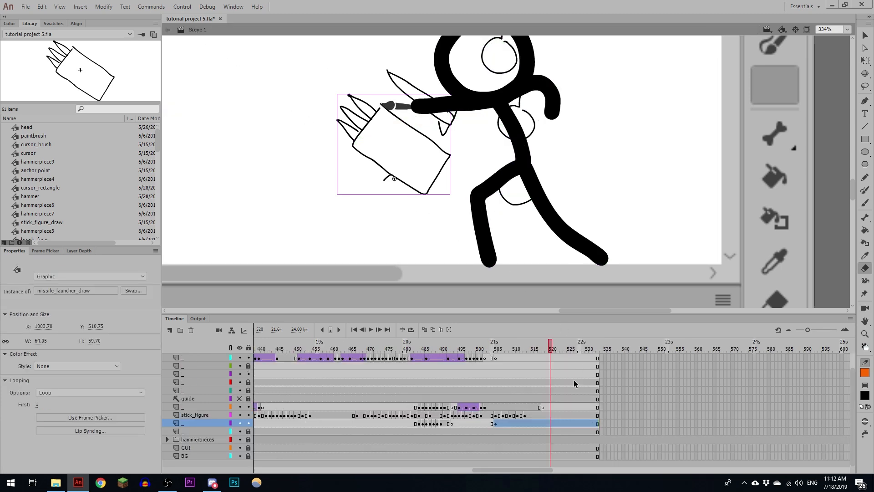
# - Look through the layers inside the hammerpieces folder
pyautogui.click(167, 440)
pyautogui.scroll(-3, 556, 407)
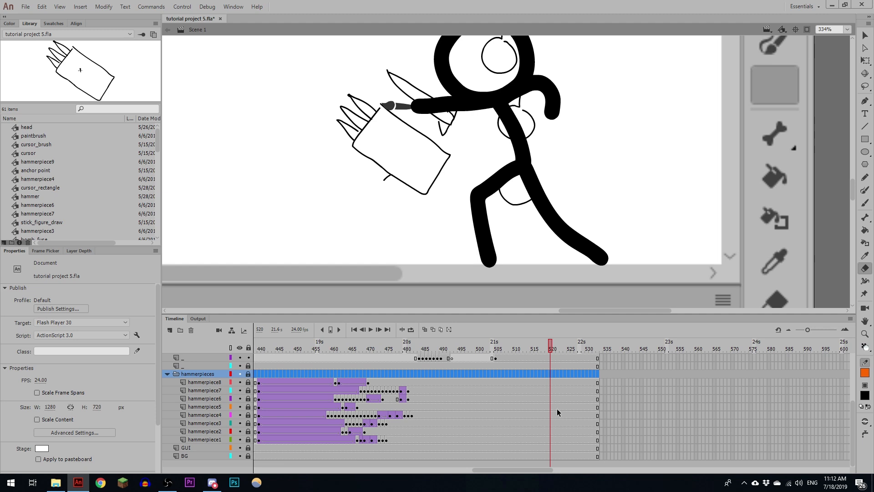
pyautogui.scroll(2, 504, 415)
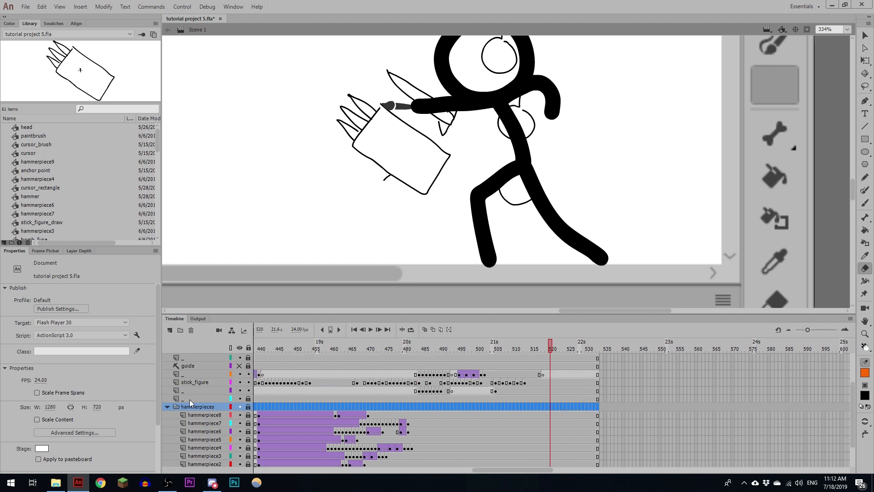
pyautogui.click(168, 407)
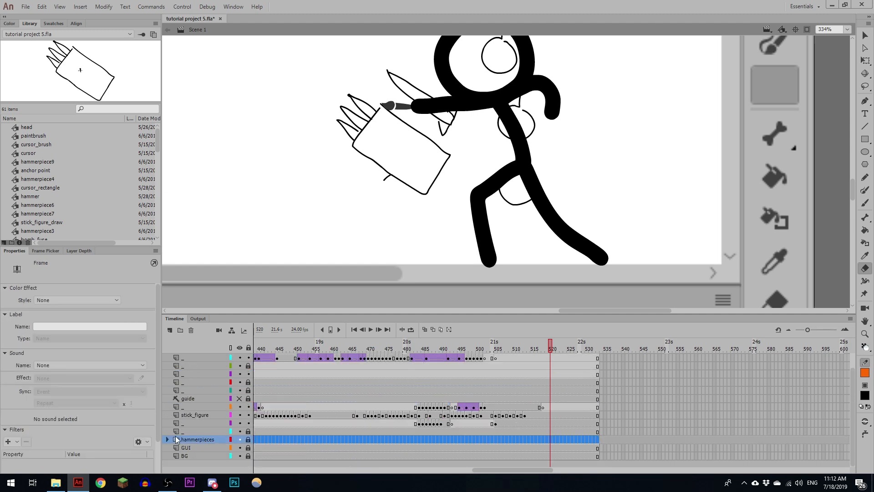
# - Create a layer folder named missiles above the hammerpieces folder
pyautogui.click(181, 331)
pyautogui.doubleClick(192, 440)
pyautogui.write('missiles')
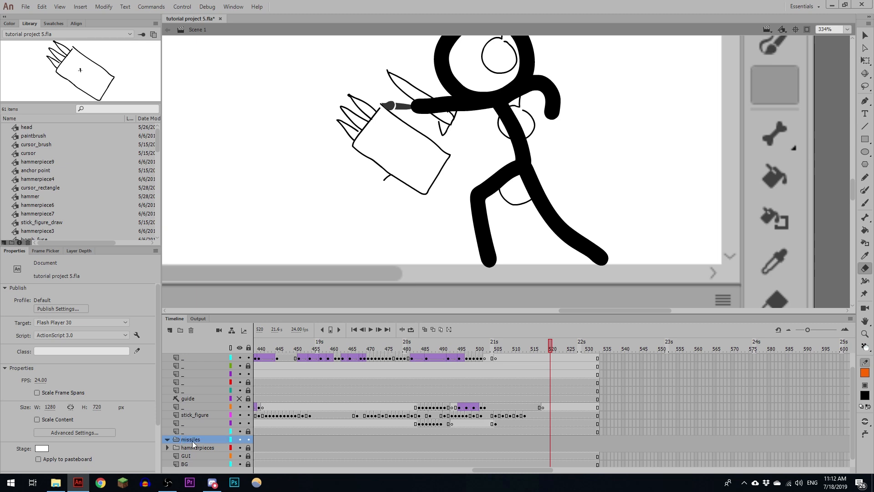
pyautogui.press('Return')
# - Add seven new layers and move them into the missiles folder
pyautogui.scroll(-1, 187, 452)
pyautogui.click(172, 332)
pyautogui.click(171, 332)
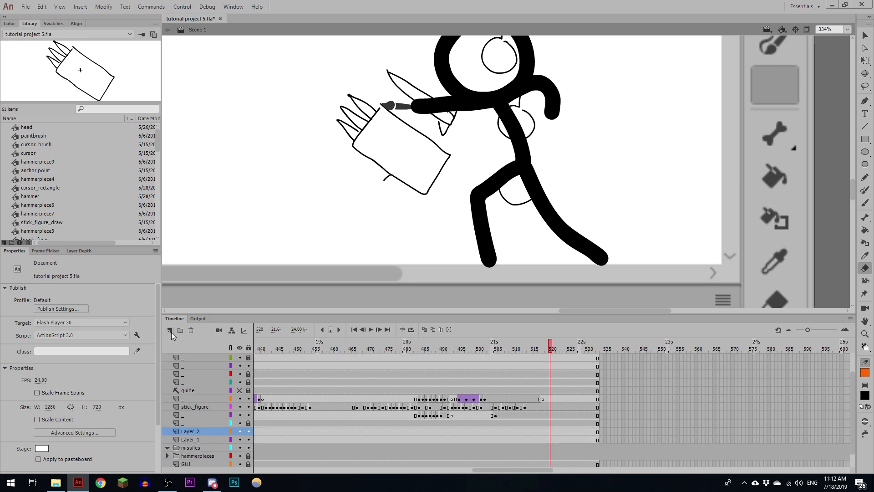
pyautogui.click(171, 332)
pyautogui.click(171, 332)
pyautogui.scroll(-2, 182, 341)
pyautogui.click(169, 332)
pyautogui.click(169, 332)
pyautogui.click(169, 332)
pyautogui.scroll(-2, 220, 392)
pyautogui.keyDown('shift'); pyautogui.click(193, 420); pyautogui.keyUp('shift')
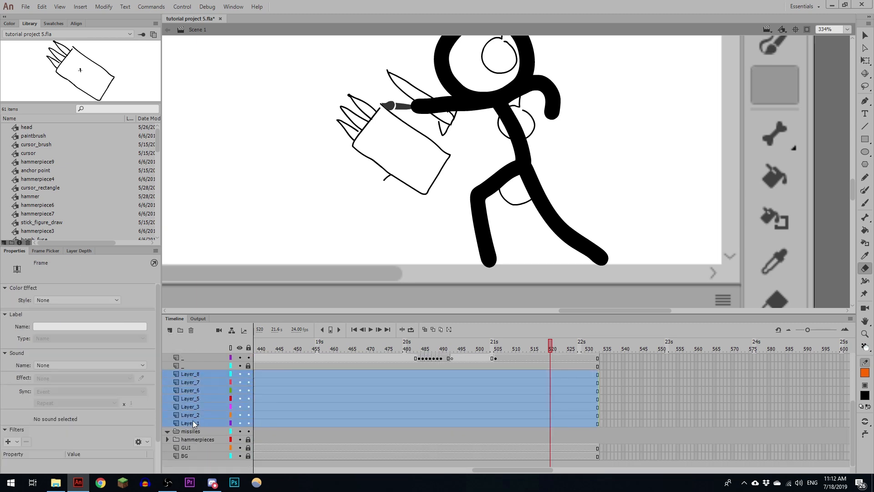
pyautogui.moveTo(193, 420); pyautogui.dragTo(186, 435)
# - Rename all seven layers in the missiles folder to missile
pyautogui.doubleClick(197, 382)
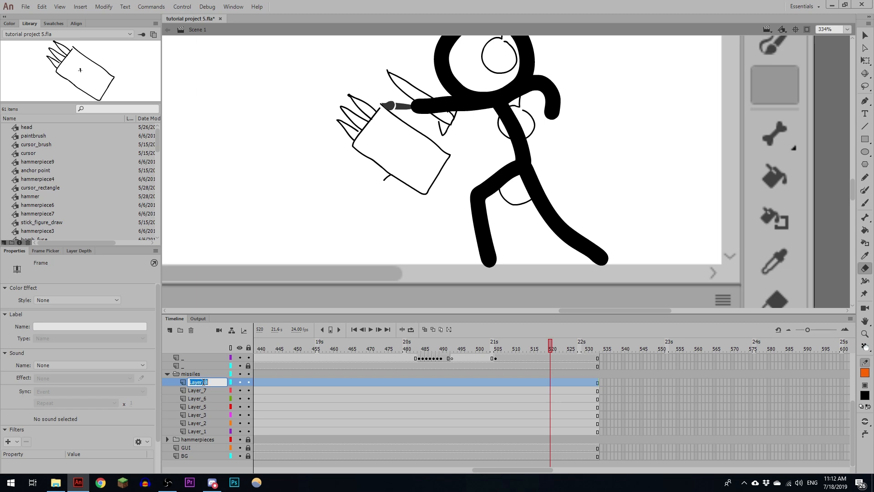
pyautogui.click(338, 383)
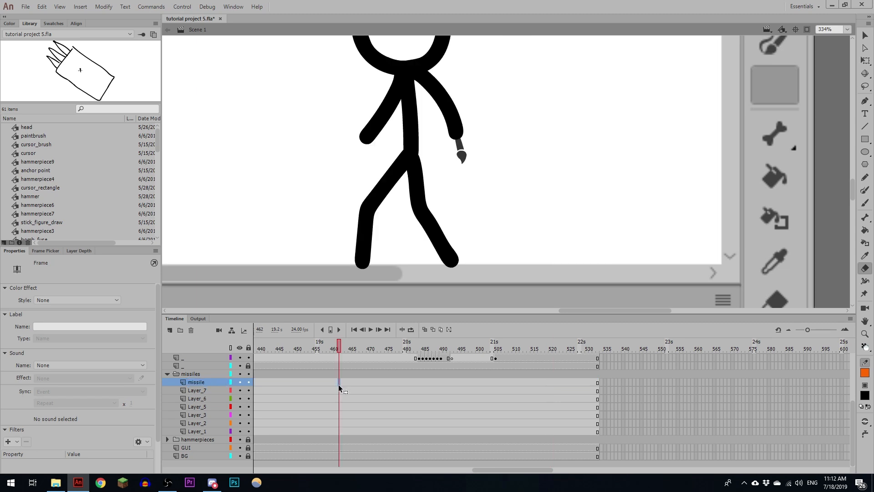
pyautogui.moveTo(338, 383); pyautogui.dragTo(339, 431)
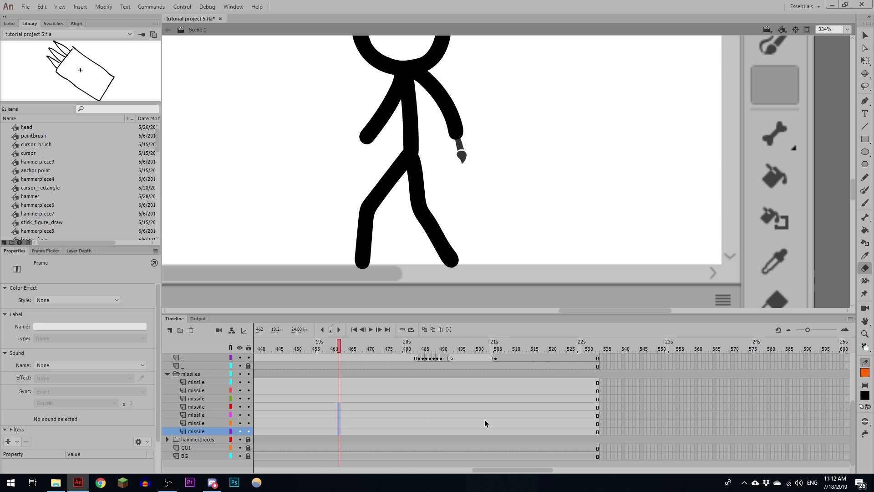
# - Insert a blank keyframe at frame 520 on the topmost missile layer and paste the missile_launcher_shooting symbol there
pyautogui.scroll(2, 485, 419)
pyautogui.click(496, 409)
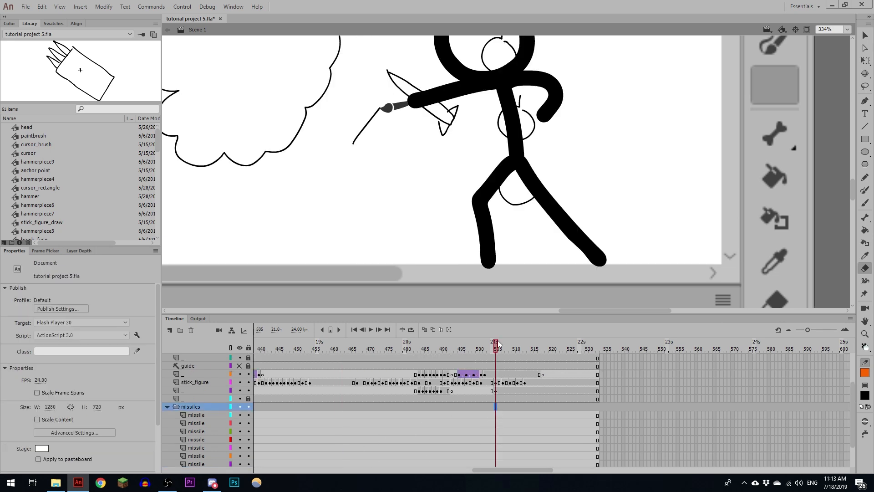
pyautogui.moveTo(497, 345); pyautogui.dragTo(550, 350)
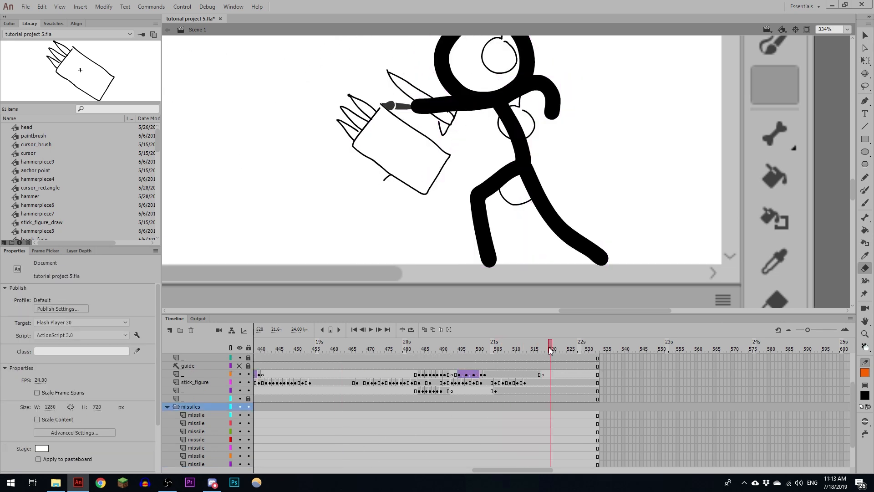
pyautogui.click(550, 415)
pyautogui.press('F7')
pyautogui.hotkey('ctrl', 'v')
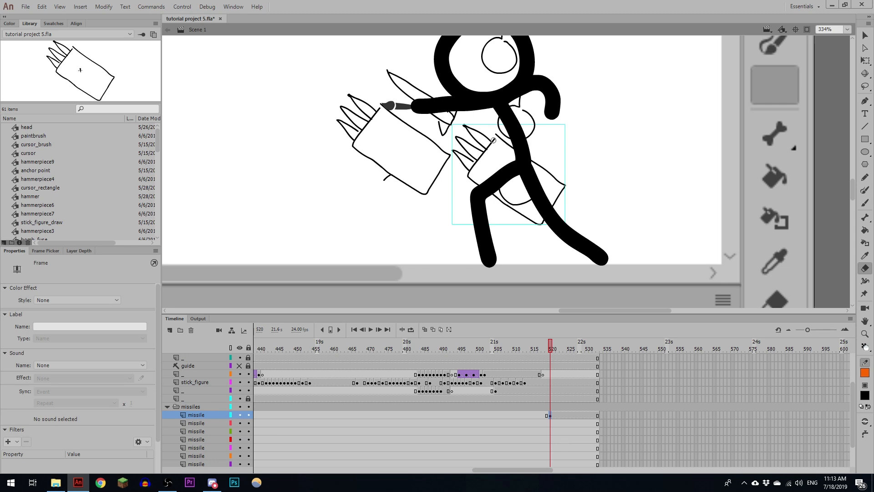
# - Align the pasted missile_launcher_shooting instance exactly over the drawn launcher
pyautogui.moveTo(493, 140); pyautogui.dragTo(375, 111)
pyautogui.press('z')
pyautogui.click(375, 110)
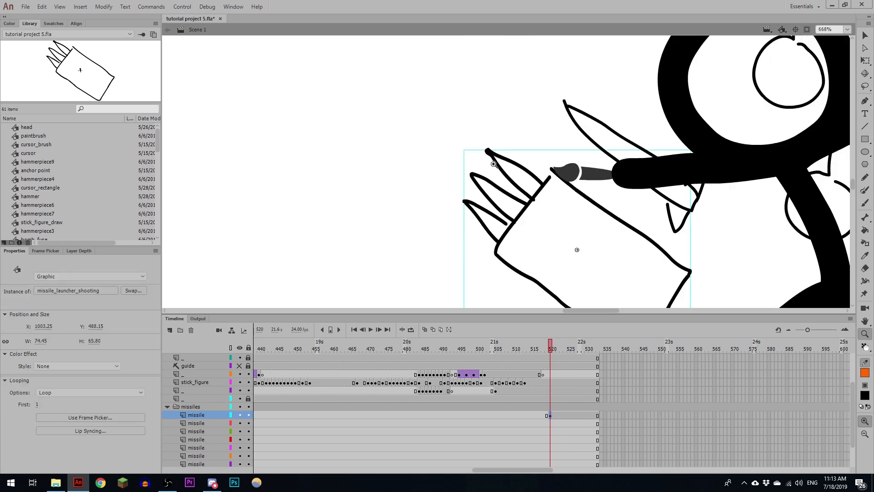
pyautogui.click(493, 164)
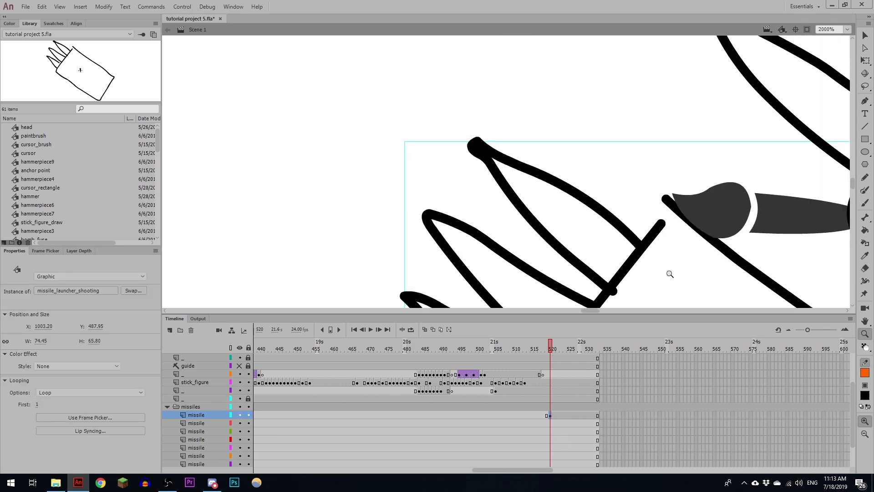
pyautogui.keyDown('alt'); pyautogui.click(631, 244); pyautogui.keyUp('alt')
pyautogui.keyDown('alt'); pyautogui.click(632, 274); pyautogui.keyUp('alt')
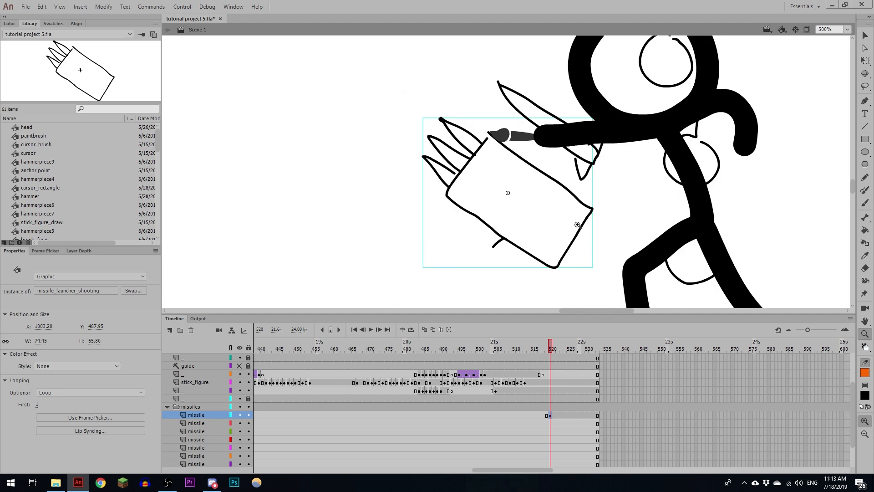
# - Convert the missile drawing behind the figure's outstretched arm into a graphic symbol named missile
pyautogui.press('v')
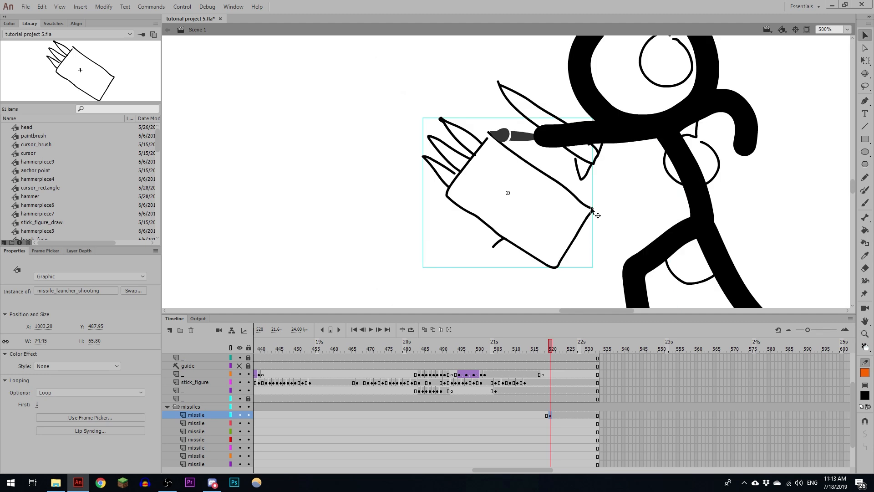
pyautogui.click(585, 231)
pyautogui.click(545, 95)
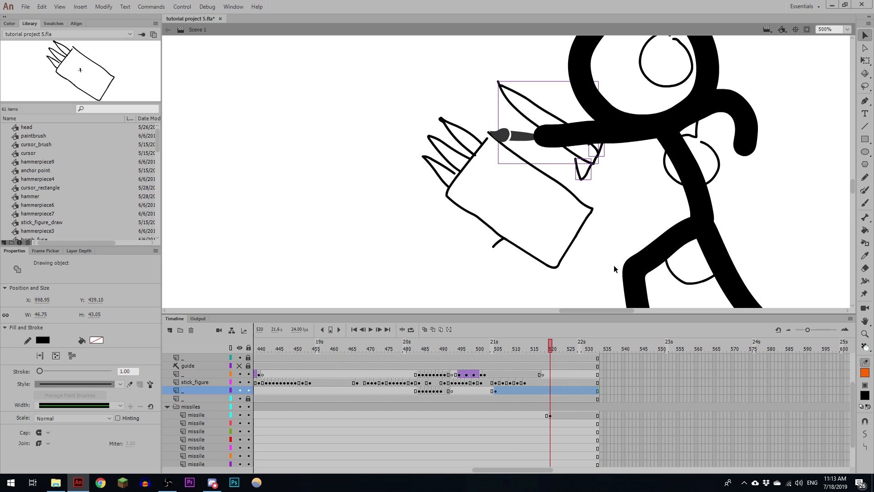
pyautogui.press('F8')
pyautogui.press('Return')
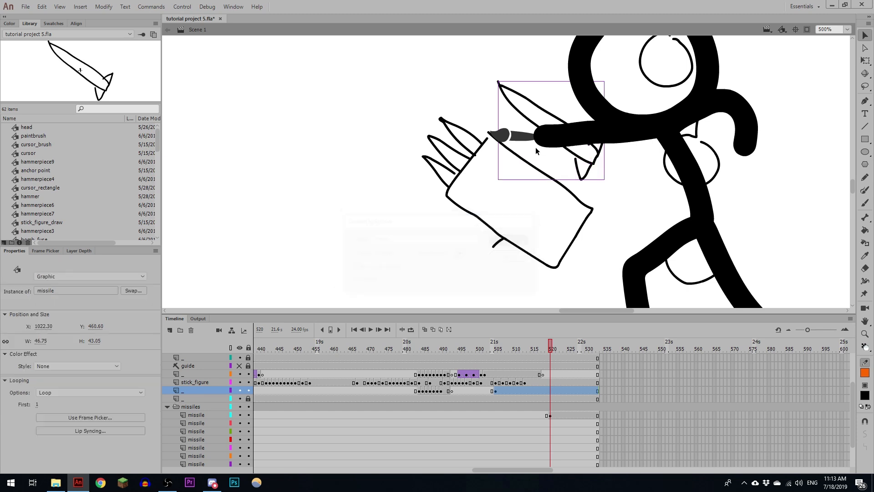
# - Inside the missile symbol, add Layer_2 beneath Layer_1 and extend both layers to frame 6
pyautogui.doubleClick(505, 94)
pyautogui.click(170, 329)
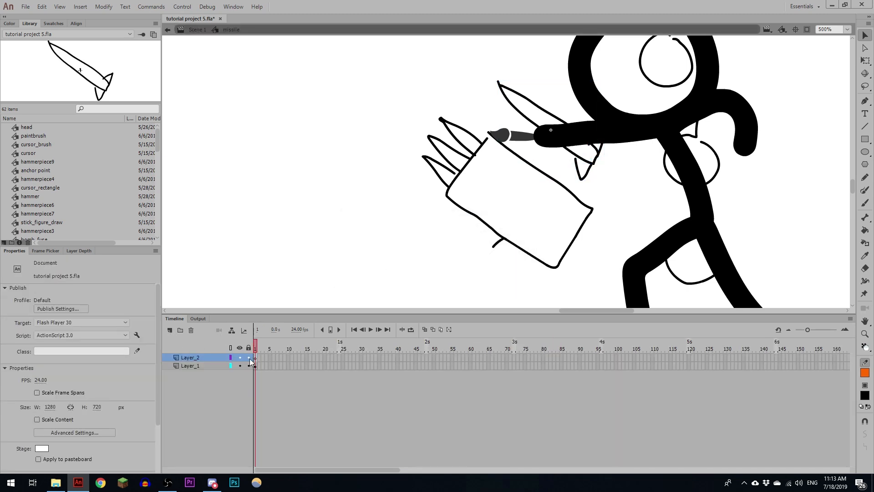
pyautogui.press('F5')
pyautogui.click(256, 366)
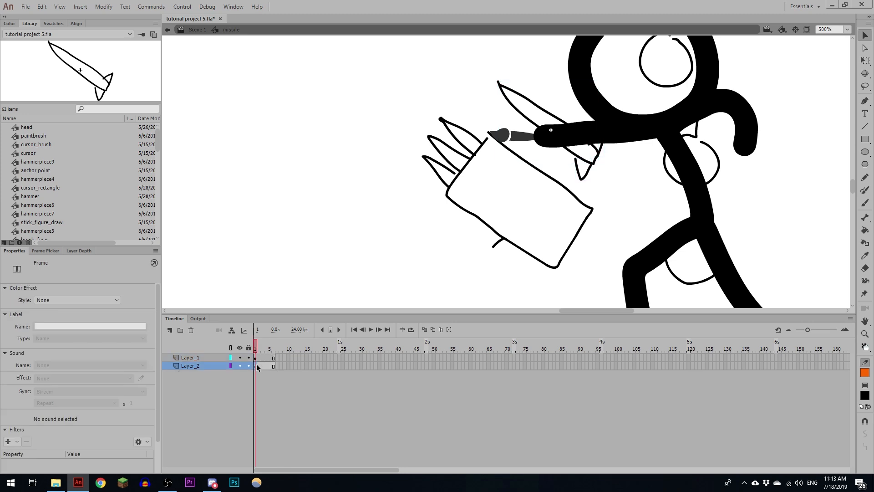
# - With onion skinning on, paint a different jagged flame at the missile's tail on each of Layer_2's six frames
pyautogui.press('b')
pyautogui.click(425, 330)
pyautogui.moveTo(593, 165)
pyautogui.mouseDown()
pyautogui.moveTo(601, 155)
pyautogui.moveTo(605, 164)
pyautogui.moveTo(601, 155)
pyautogui.mouseUp()
pyautogui.press('F7')
pyautogui.press('F7')
pyautogui.moveTo(594, 165)
pyautogui.mouseDown()
pyautogui.moveTo(625, 173)
pyautogui.moveTo(602, 152)
pyautogui.mouseUp()
pyautogui.press('F7')
pyautogui.press('F7')
pyautogui.press('F7')
# - Play back the missile's flame animation and return to Scene 1
pyautogui.press('Return')
pyautogui.press('Return')
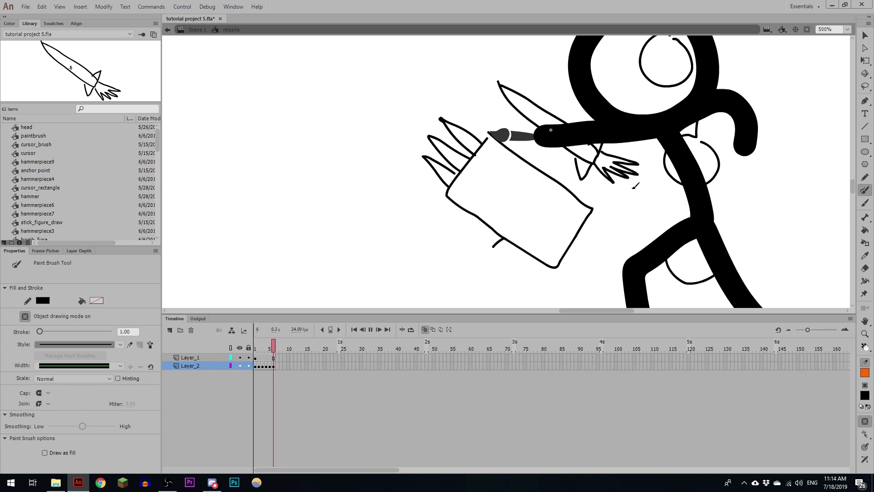
pyautogui.click(193, 30)
pyautogui.hotkey('ctrl', '-')
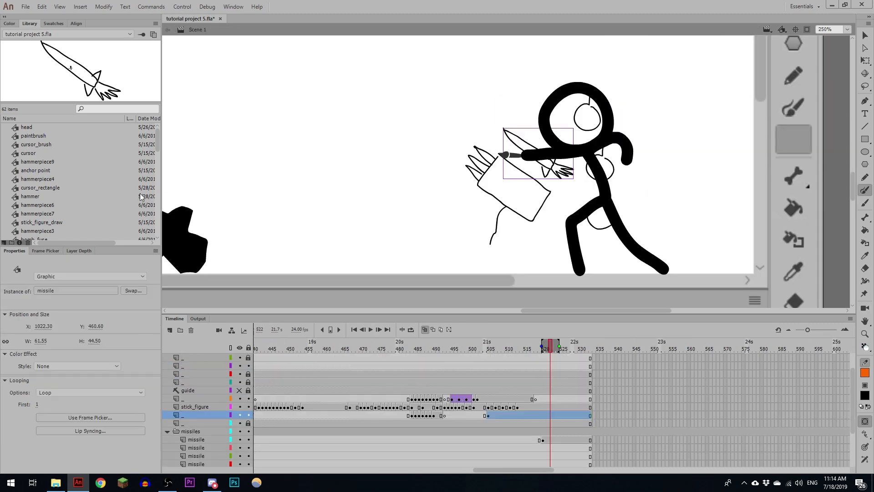
# - Move the missile from the main scene at frame 520 into the missile_launcher_shooting symbol, placing it on Layer_2 in front of the launcher
pyautogui.press('v')
pyautogui.hotkey('ctrl', 'x')
pyautogui.moveTo(553, 349); pyautogui.dragTo(543, 349)
pyautogui.moveTo(618, 211); pyautogui.dragTo(611, 197)
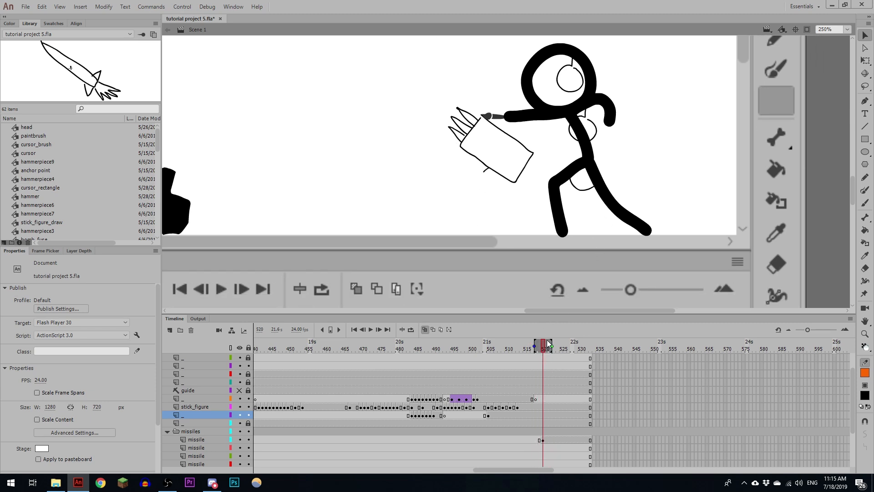
pyautogui.moveTo(548, 344); pyautogui.dragTo(550, 345)
pyautogui.click(240, 440)
pyautogui.click(241, 440)
pyautogui.click(550, 439)
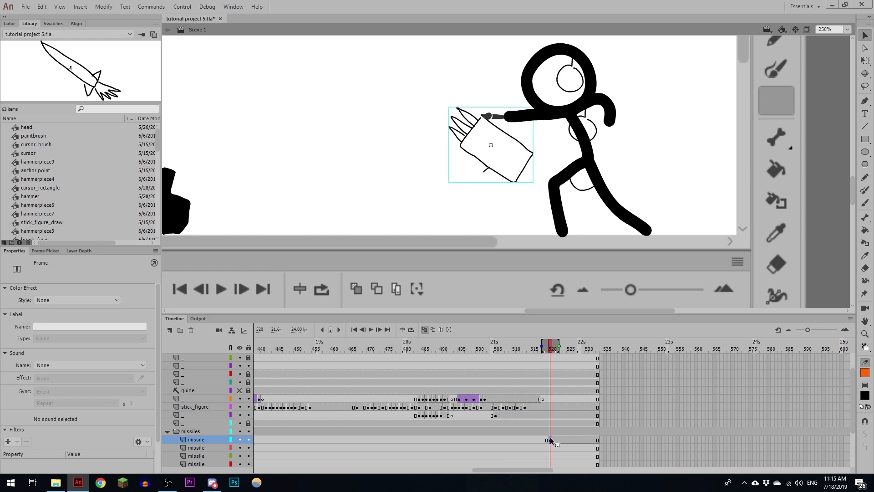
pyautogui.doubleClick(472, 131)
pyautogui.hotkey('ctrl', 'v')
pyautogui.moveTo(519, 189); pyautogui.dragTo(410, 195)
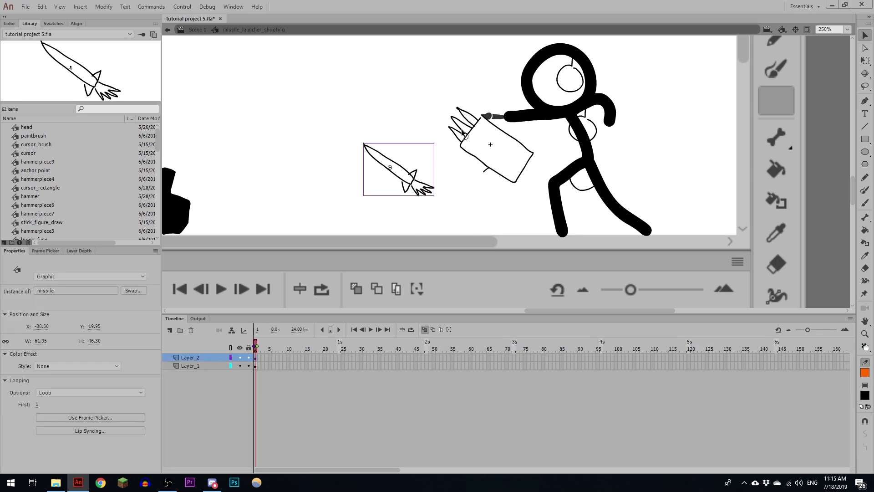
# - Open the launcher body's drawing object for editing
pyautogui.click(474, 120)
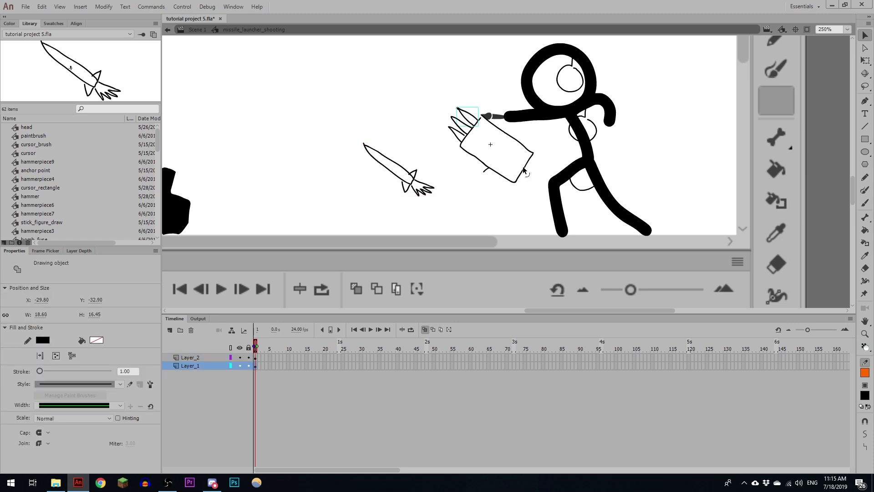
pyautogui.moveTo(519, 163); pyautogui.dragTo(475, 171)
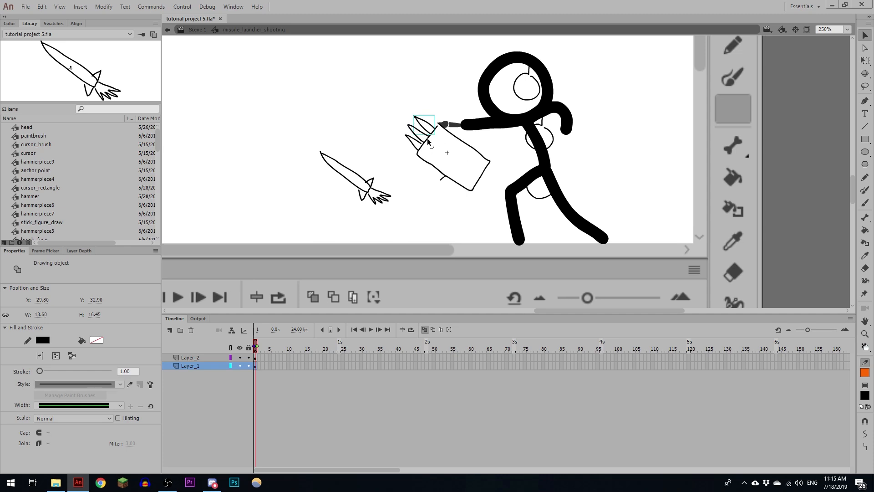
pyautogui.click(255, 358)
pyautogui.click(478, 180)
pyautogui.hotkey('ctrl', 'space')
pyautogui.click(472, 175)
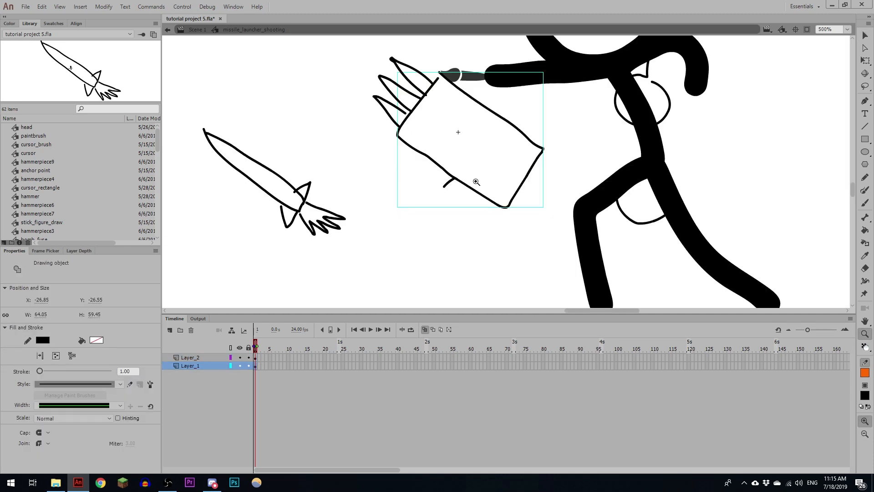
pyautogui.moveTo(474, 180); pyautogui.dragTo(426, 216)
pyautogui.doubleClick(460, 161)
pyautogui.hotkey('ctrl', 'space')
pyautogui.click(422, 136)
pyautogui.moveTo(485, 200)
pyautogui.mouseDown()
pyautogui.moveTo(394, 164)
pyautogui.moveTo(363, 132)
pyautogui.mouseUp()
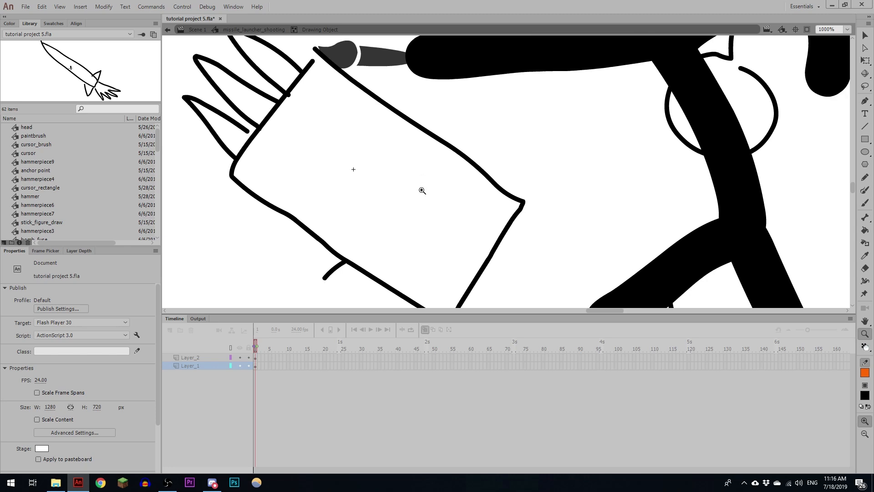
# - Fill the launcher body with green using the Paint Bucket set to Close Large Gaps
pyautogui.press('k')
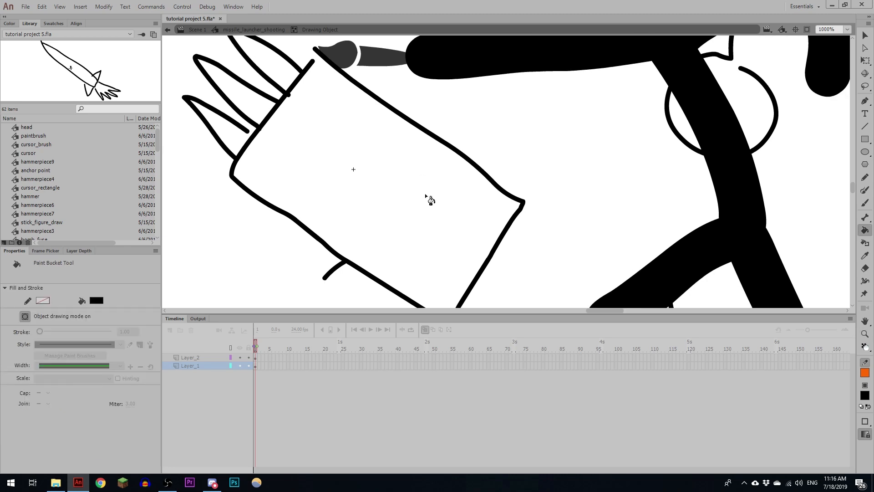
pyautogui.click(865, 421)
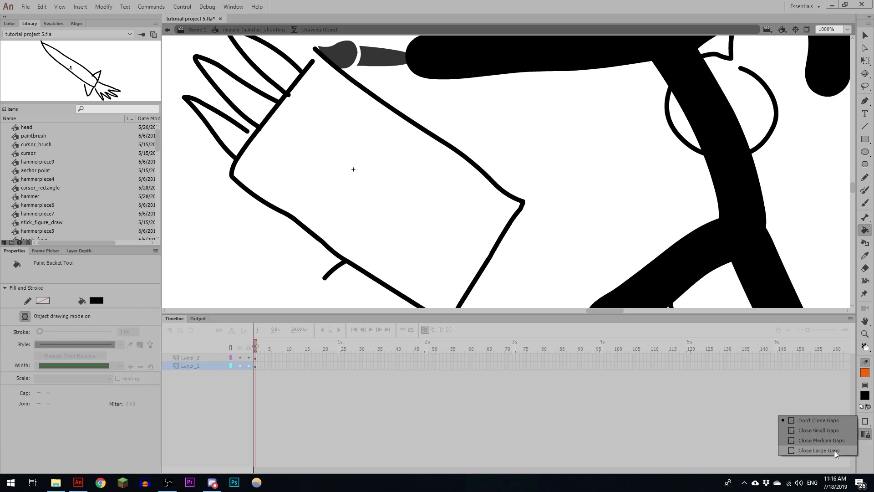
pyautogui.click(834, 451)
pyautogui.click(865, 422)
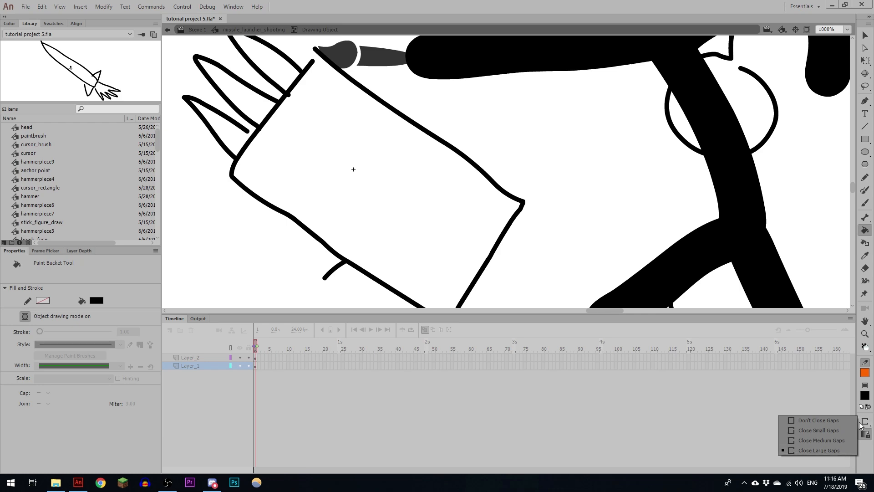
pyautogui.click(865, 423)
pyautogui.click(866, 373)
pyautogui.click(701, 350)
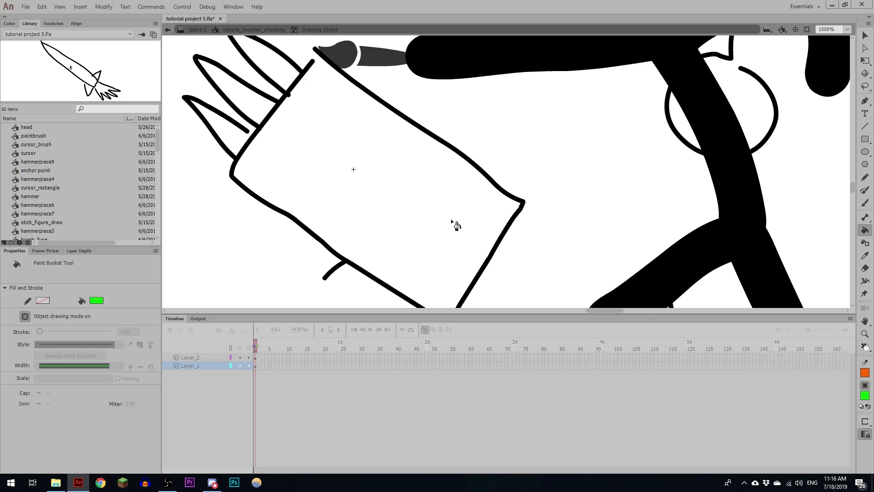
pyautogui.click(449, 223)
# - Change the launcher body's fill to white and return to the missile_launcher_shooting symbol
pyautogui.moveTo(407, 192); pyautogui.dragTo(487, 187)
pyautogui.keyDown('ctrl'); pyautogui.click(503, 208); pyautogui.keyUp('ctrl')
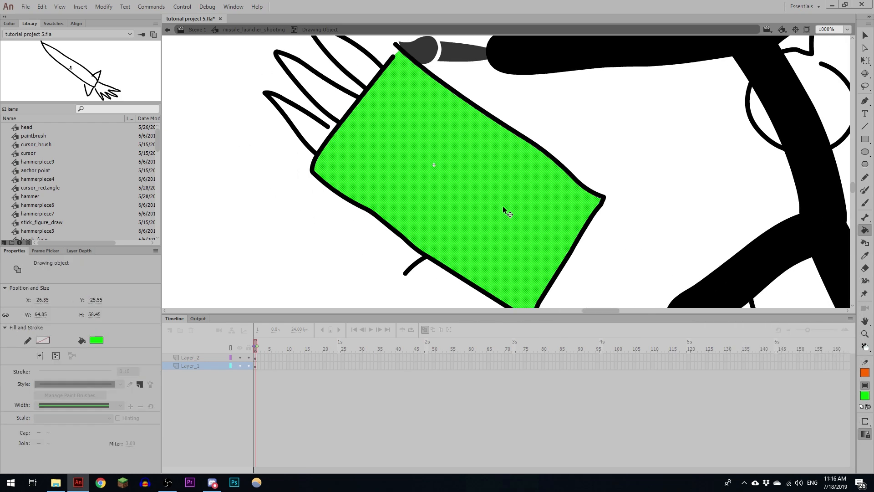
pyautogui.click(100, 340)
pyautogui.click(133, 402)
pyautogui.press('v')
pyautogui.click(516, 119)
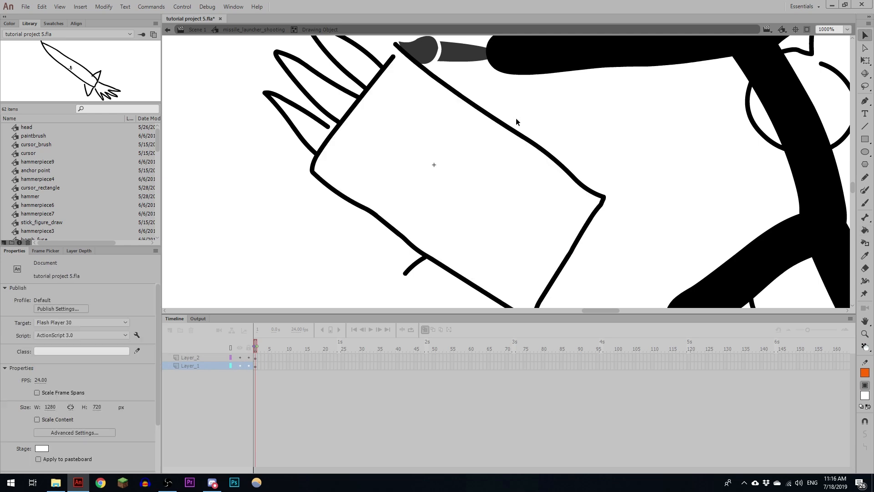
pyautogui.click(254, 30)
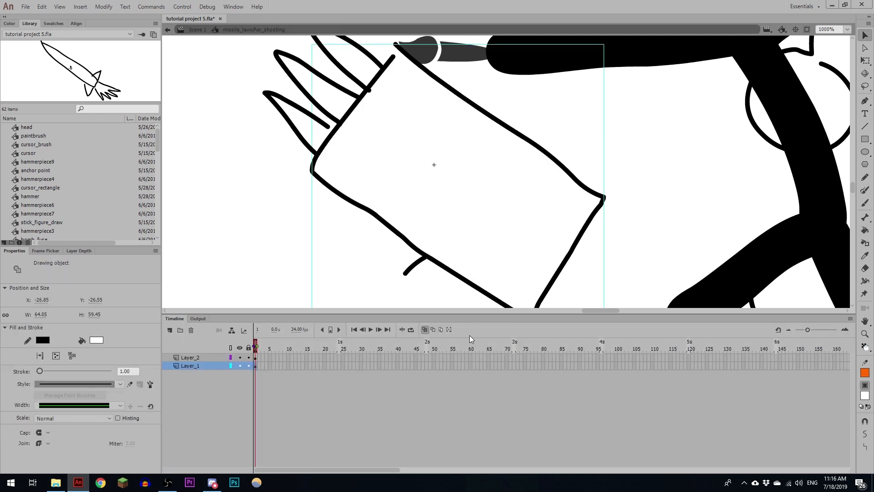
# - Copy the launcher's lowest missile tip and duplicate the missile symbol as missile1
pyautogui.hotkey('ctrl', '-')
pyautogui.moveTo(475, 253); pyautogui.dragTo(461, 284)
pyautogui.click(389, 172)
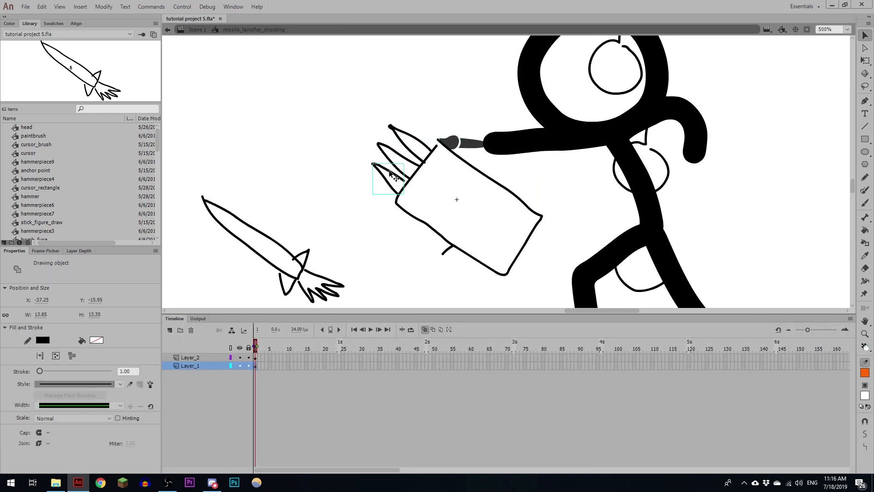
pyautogui.click(299, 262)
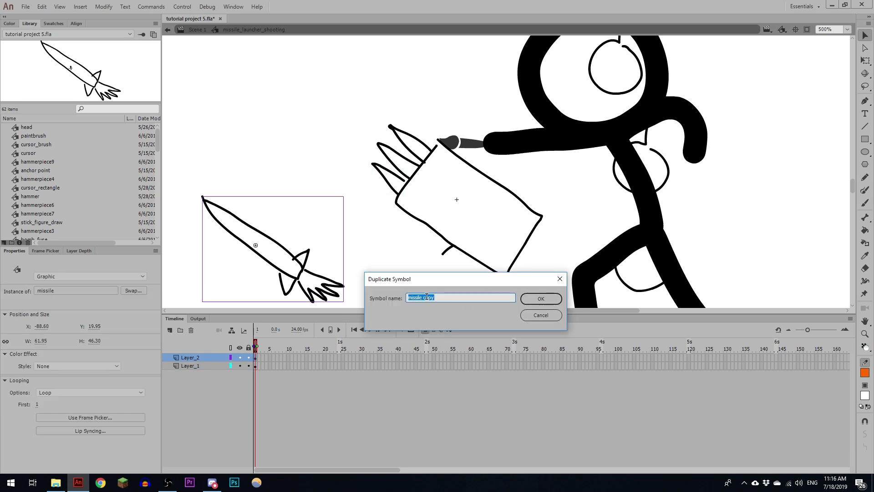
pyautogui.write('missile1')
pyautogui.click(557, 301)
# - Inside missile1, replace the missile's original body outline with the copied launcher tip, positioned as its nose
pyautogui.doubleClick(299, 259)
pyautogui.click(256, 358)
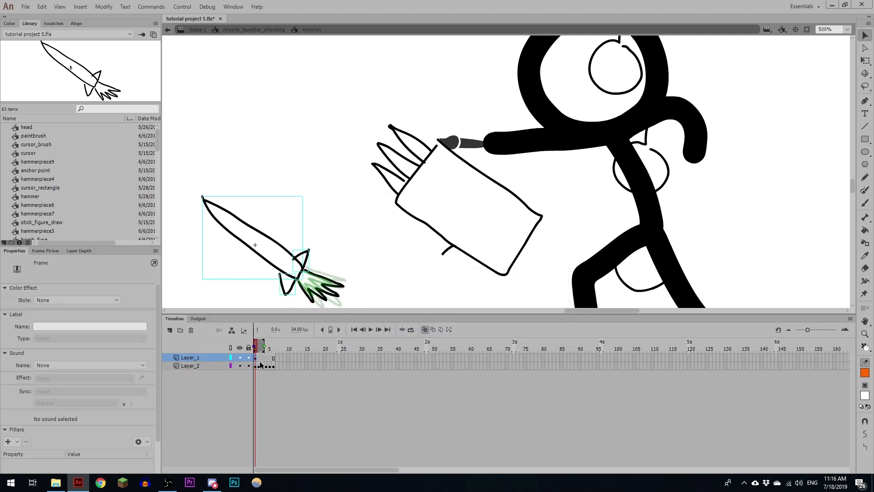
pyautogui.hotkey('ctrl', 'v')
pyautogui.moveTo(511, 172)
pyautogui.mouseDown()
pyautogui.moveTo(219, 208)
pyautogui.moveTo(297, 279)
pyautogui.mouseUp()
pyautogui.click(275, 239)
pyautogui.press('Delete')
# - Paint missile1's body lines from the new nose to the fins and clean up the lower line's anchor points
pyautogui.press('y')
pyautogui.moveTo(234, 217)
pyautogui.mouseDown()
pyautogui.moveTo(302, 272)
pyautogui.moveTo(305, 247)
pyautogui.mouseUp()
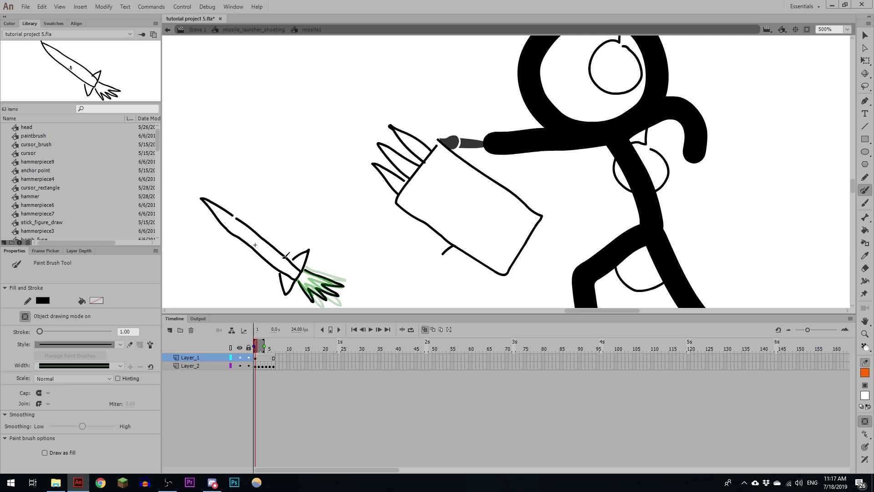
pyautogui.press('p')
pyautogui.click(269, 263)
pyautogui.click(235, 236)
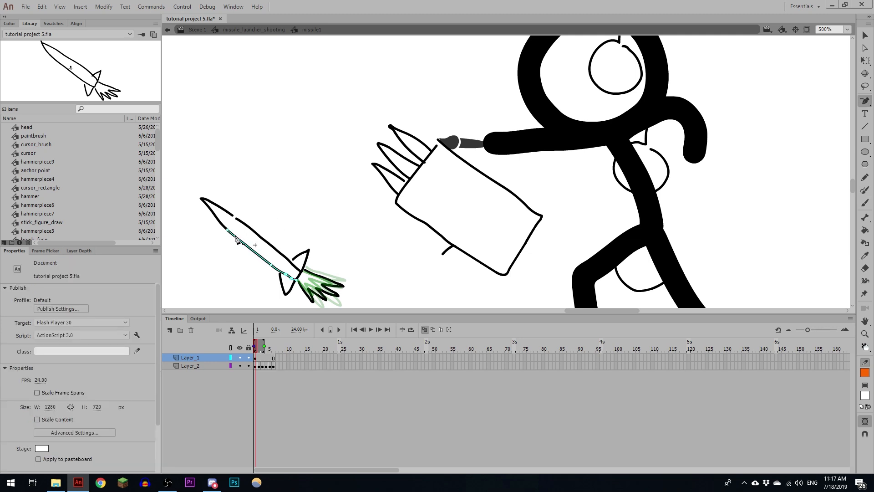
# - Copy the launcher's middle missile tip and duplicate missile1 as the symbol missile2
pyautogui.press('v')
pyautogui.doubleClick(328, 179)
pyautogui.click(415, 165)
pyautogui.click(319, 282)
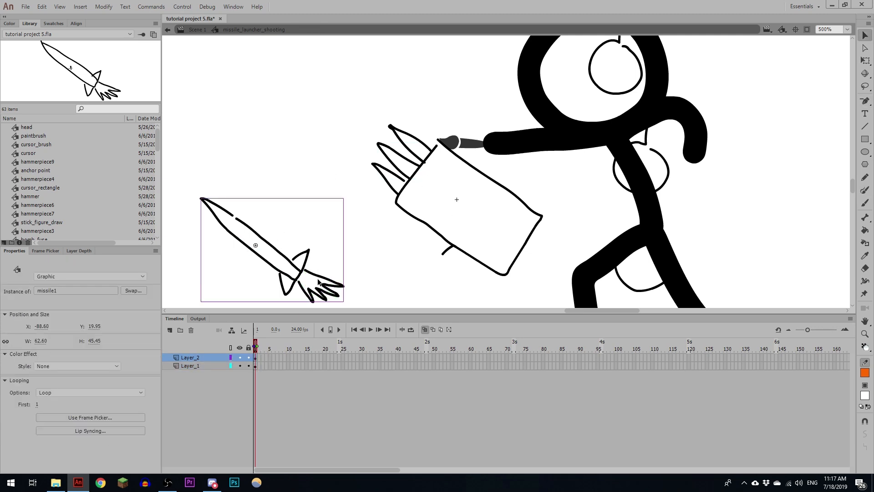
pyautogui.hotkey('ctrl', 'shift', 'd')
pyautogui.write('missile2')
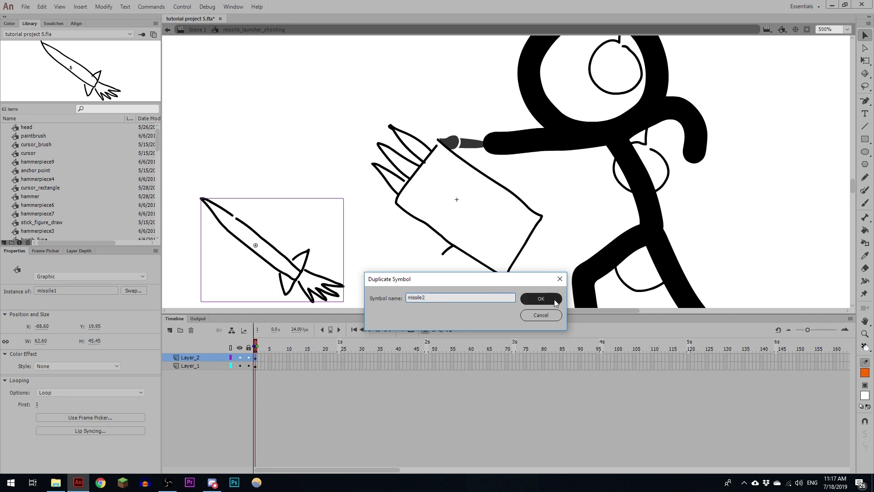
pyautogui.click(556, 300)
# - Inside missile2, replace the nose and body with the copied middle tip and freshly painted lines running to the fins
pyautogui.doubleClick(251, 229)
pyautogui.click(251, 230)
pyautogui.click(227, 212)
pyautogui.press('Delete')
pyautogui.hotkey('ctrl', 'v')
pyautogui.moveTo(514, 172)
pyautogui.mouseDown()
pyautogui.moveTo(229, 209)
pyautogui.moveTo(296, 279)
pyautogui.mouseUp()
pyautogui.click(253, 232)
pyautogui.press('Delete')
pyautogui.press('y')
pyautogui.moveTo(246, 223)
pyautogui.mouseDown()
pyautogui.moveTo(299, 263)
pyautogui.moveTo(263, 215)
pyautogui.moveTo(473, 161)
pyautogui.mouseUp()
# - Copy the launcher's top missile tip and duplicate missile2 as the symbol missile3
pyautogui.press('v')
pyautogui.click(265, 31)
pyautogui.click(424, 122)
pyautogui.click(285, 244)
pyautogui.hotkey('ctrl', 'shift', 'd')
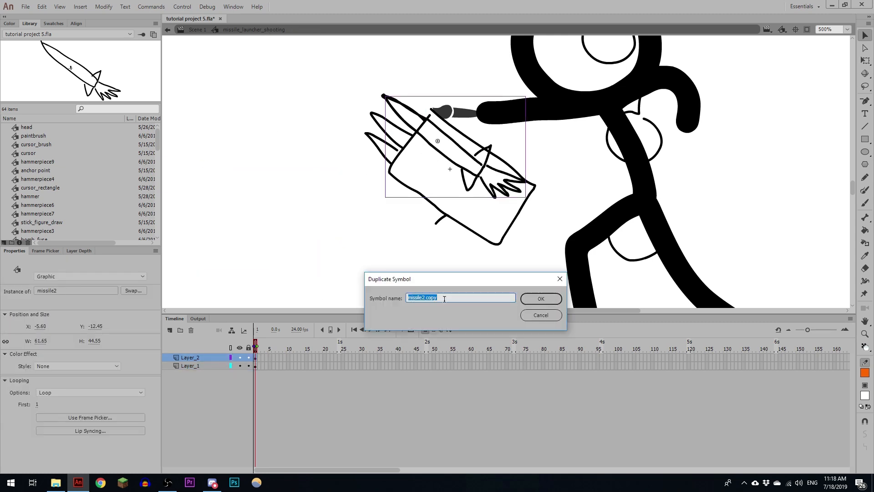
pyautogui.moveTo(422, 299); pyautogui.dragTo(484, 303)
pyautogui.write('3')
pyautogui.press('Return')
# - Inside missile3, delete the nose and body lines and paste the copied top tip in place as the new nose
pyautogui.doubleClick(471, 152)
pyautogui.moveTo(446, 129); pyautogui.dragTo(435, 153)
pyautogui.press('Delete')
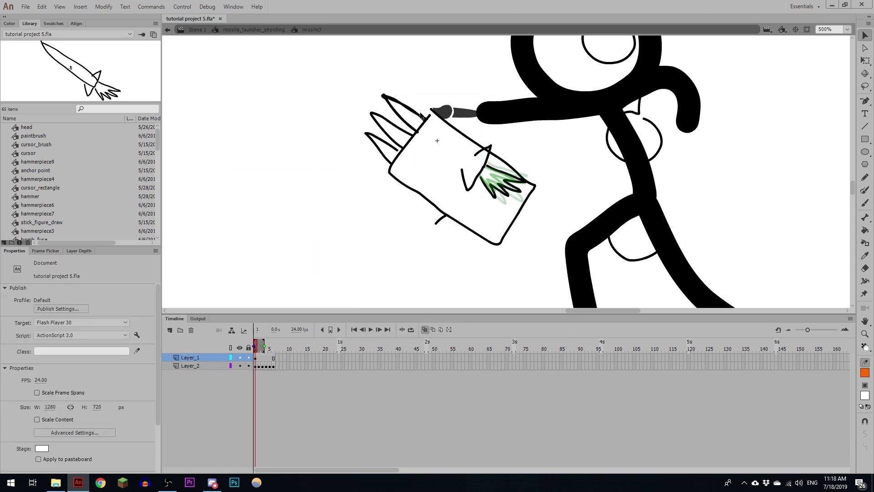
pyautogui.click(412, 110)
pyautogui.press('Delete')
pyautogui.hotkey('ctrl', 'v')
pyautogui.moveTo(506, 166)
pyautogui.mouseDown()
pyautogui.moveTo(407, 108)
pyautogui.moveTo(483, 167)
pyautogui.mouseUp()
pyautogui.press('y')
pyautogui.moveTo(417, 132); pyautogui.dragTo(478, 176)
pyautogui.hotkey('ctrl', 'z')
pyautogui.hotkey('ctrl', 'z')
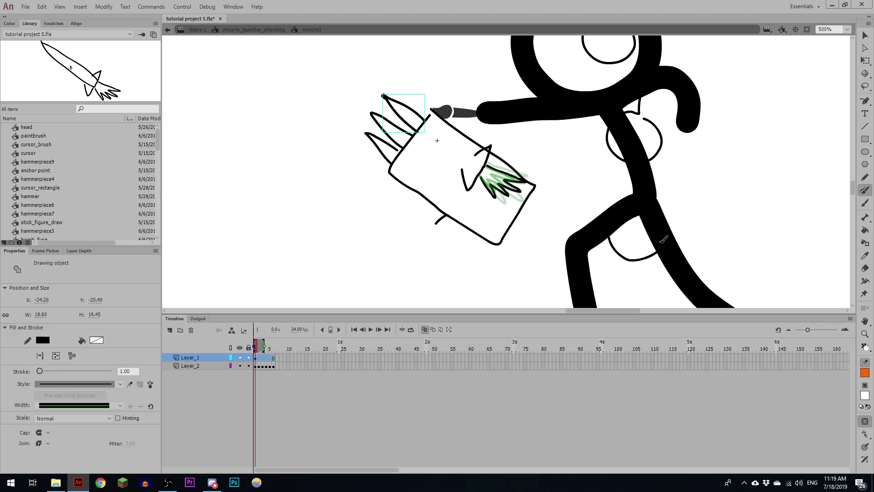
# - Paint missile3's body lines from the nose to the fins, and set the missile below the launcher in missile_launcher_shooting
pyautogui.click(865, 434)
pyautogui.click(860, 444)
pyautogui.moveTo(428, 121)
pyautogui.mouseDown()
pyautogui.moveTo(484, 166)
pyautogui.moveTo(478, 176)
pyautogui.moveTo(425, 121)
pyautogui.mouseUp()
pyautogui.moveTo(419, 134); pyautogui.dragTo(377, 243)
pyautogui.press('v')
pyautogui.doubleClick(514, 137)
pyautogui.moveTo(526, 280); pyautogui.dragTo(562, 254)
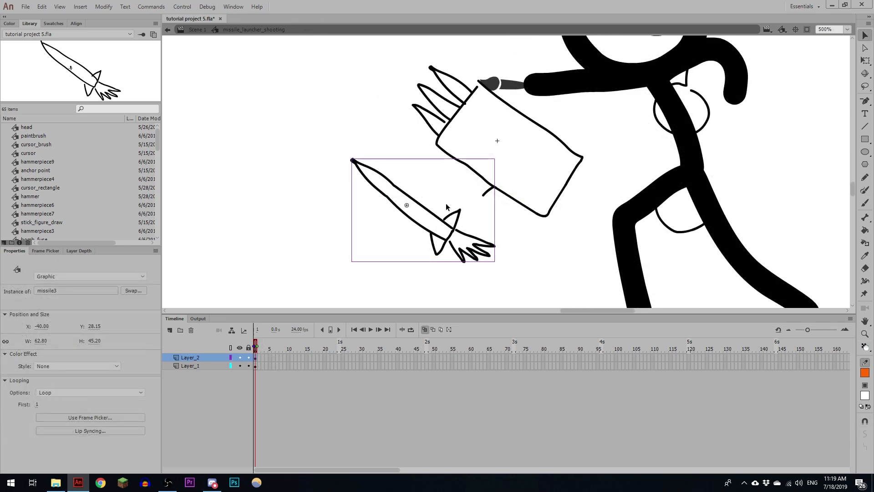
# - Search the library for missile and place instances of missile1 and missile2 on Layer_2 beside missile3
pyautogui.click(101, 111)
pyautogui.write('missile')
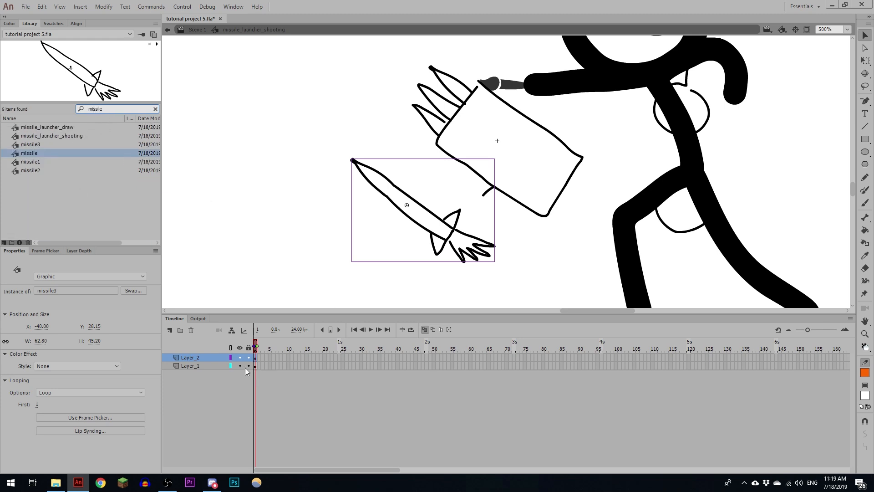
pyautogui.click(255, 358)
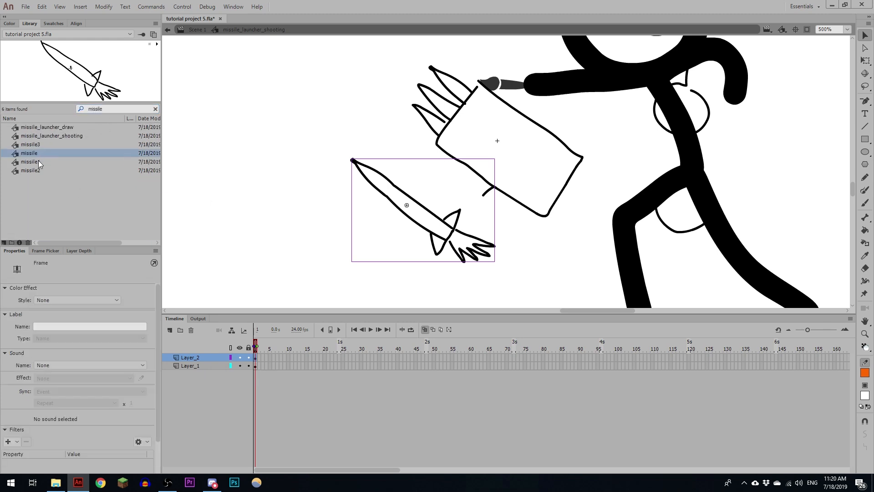
pyautogui.moveTo(32, 162); pyautogui.dragTo(280, 211)
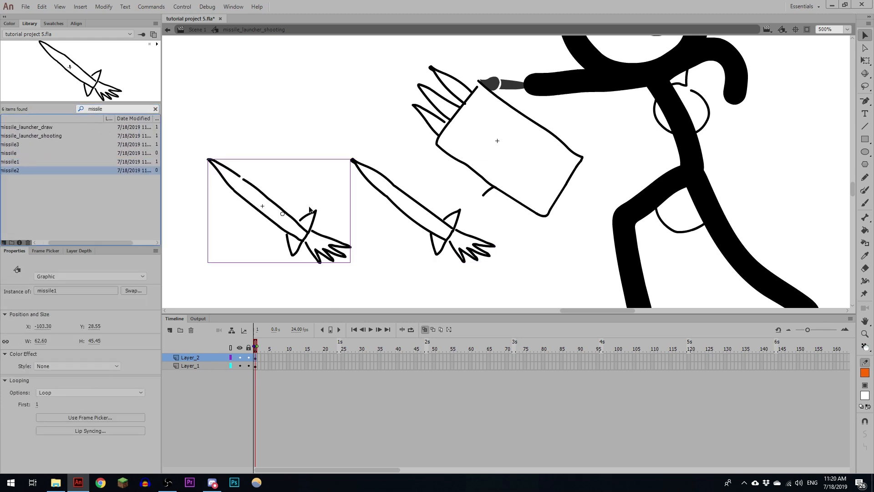
pyautogui.moveTo(19, 153); pyautogui.dragTo(291, 206)
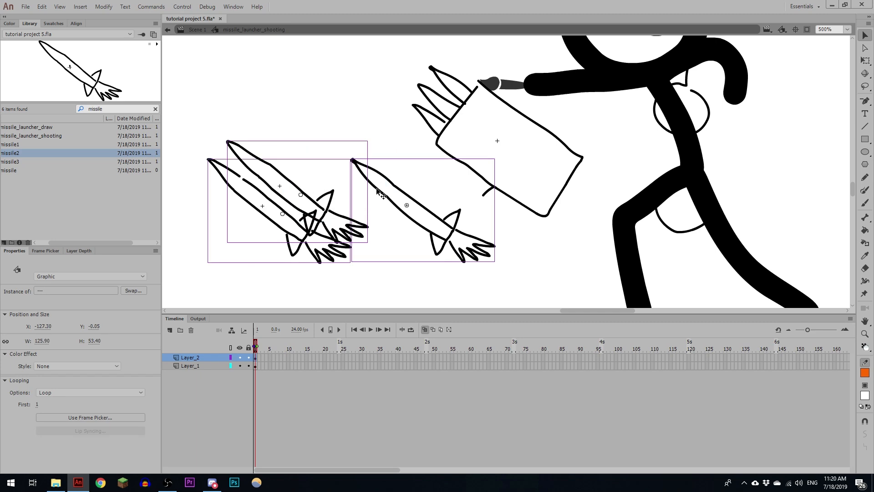
# - Distribute the three missiles to separate layers, with Layer_1 moved to the top of the stack and Layer_2 deleted
pyautogui.rightClick(377, 188)
pyautogui.click(401, 382)
pyautogui.moveTo(210, 391); pyautogui.dragTo(207, 359)
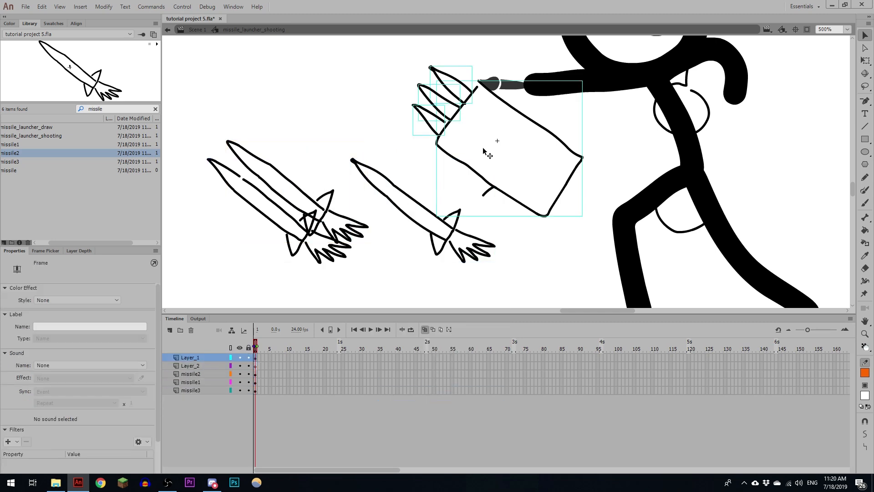
pyautogui.click(215, 366)
pyautogui.press('Delete')
# - Fit the missiles into the launcher behind its body: missile3 at the top tip, missile2 in the middle, missile1 lowest
pyautogui.click(255, 365)
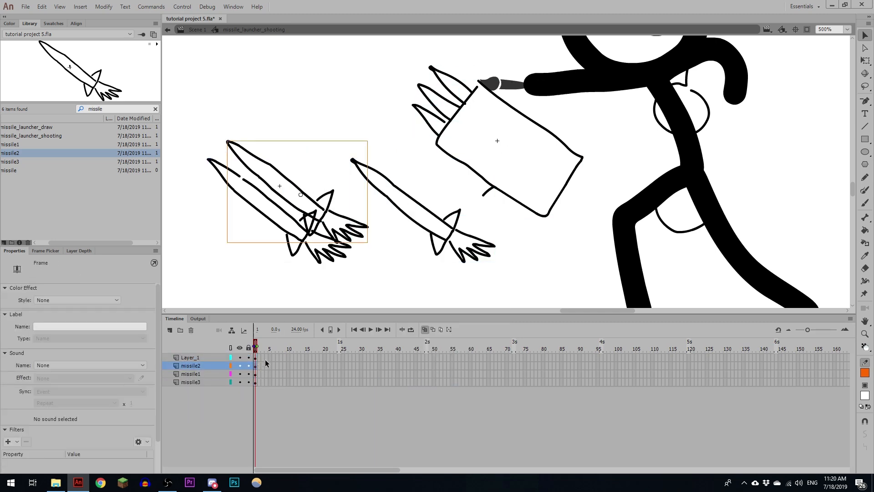
pyautogui.moveTo(294, 176); pyautogui.dragTo(478, 123)
pyautogui.moveTo(390, 197); pyautogui.dragTo(468, 106)
pyautogui.moveTo(282, 208); pyautogui.dragTo(486, 153)
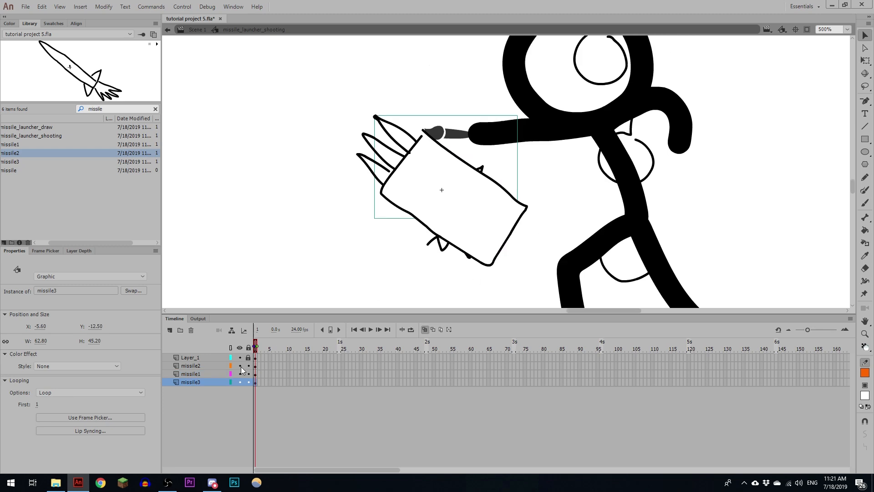
pyautogui.click(240, 382)
pyautogui.click(240, 382)
# - Extend all four layers to frame 18 and add a new layer between Layer_1 and missile2
pyautogui.moveTo(273, 358); pyautogui.dragTo(294, 405)
pyautogui.press('F5')
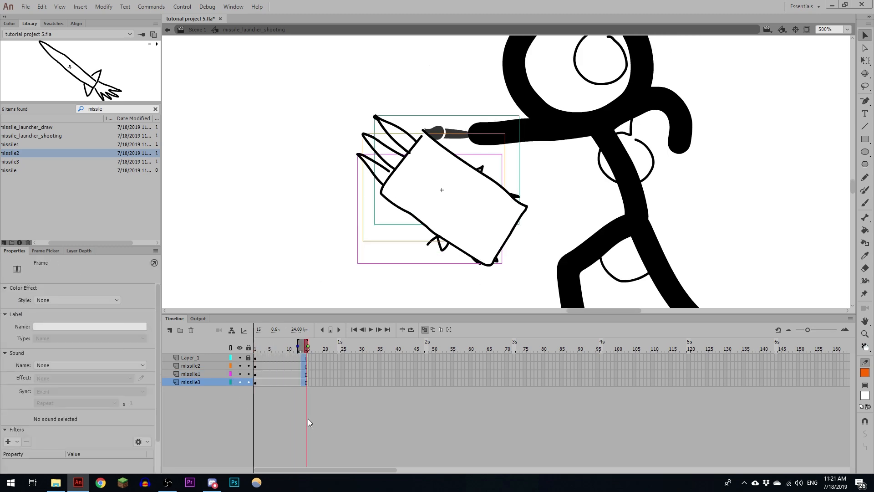
pyautogui.moveTo(310, 358); pyautogui.dragTo(316, 419)
pyautogui.press('F5')
pyautogui.click(202, 366)
pyautogui.click(170, 330)
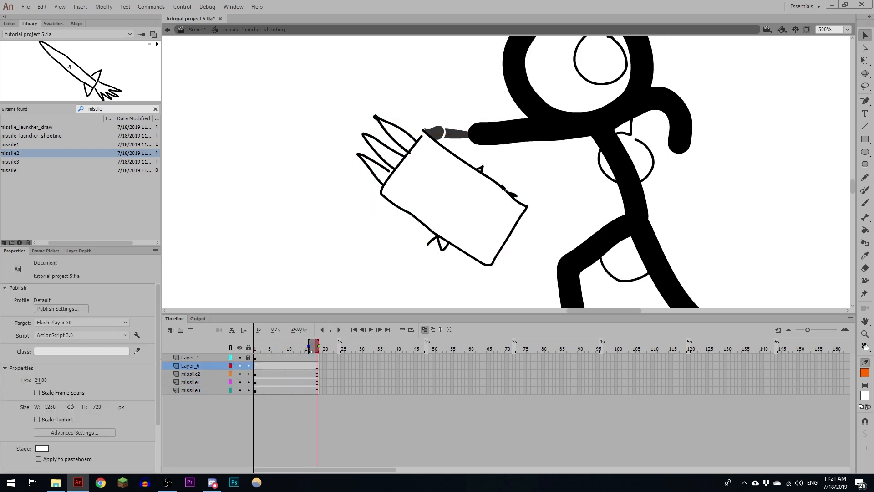
# - Copy the launcher drawing from frame 1 of Layer_1 and paste it in place on Layer_6
pyautogui.click(248, 358)
pyautogui.click(255, 358)
pyautogui.press('q')
pyautogui.hotkey('ctrl', 'c')
pyautogui.click(197, 365)
pyautogui.hotkey('ctrl', 'shift', 'v')
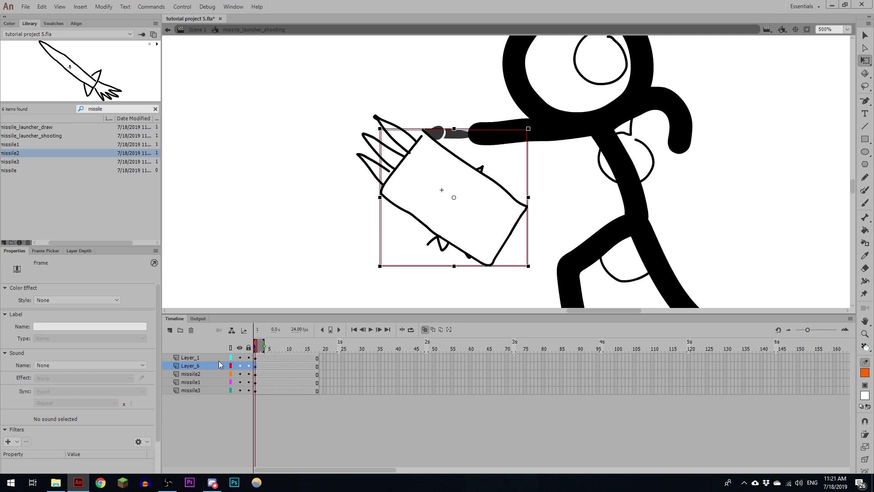
# - Turn Layer_6 into a mask over missile2, missile1 and missile3, and leave the three missile layers unlocked for editing
pyautogui.rightClick(196, 368)
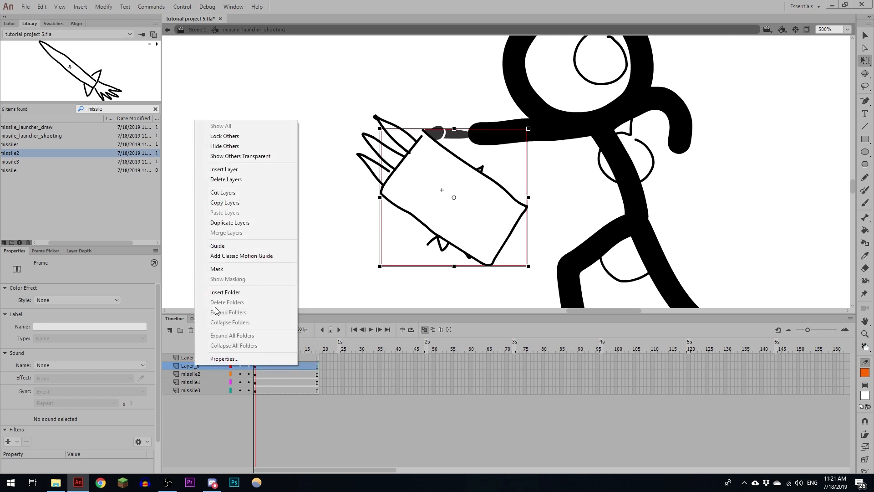
pyautogui.click(218, 269)
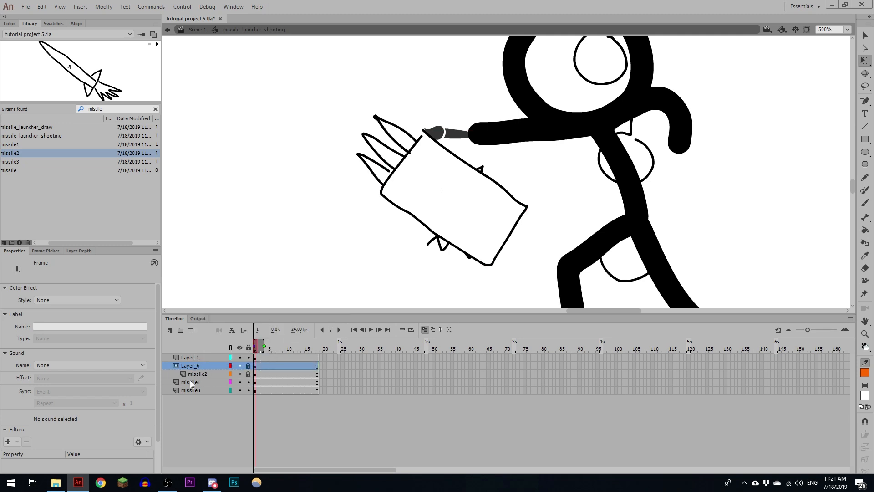
pyautogui.moveTo(190, 383); pyautogui.dragTo(197, 379)
pyautogui.moveTo(192, 390); pyautogui.dragTo(199, 386)
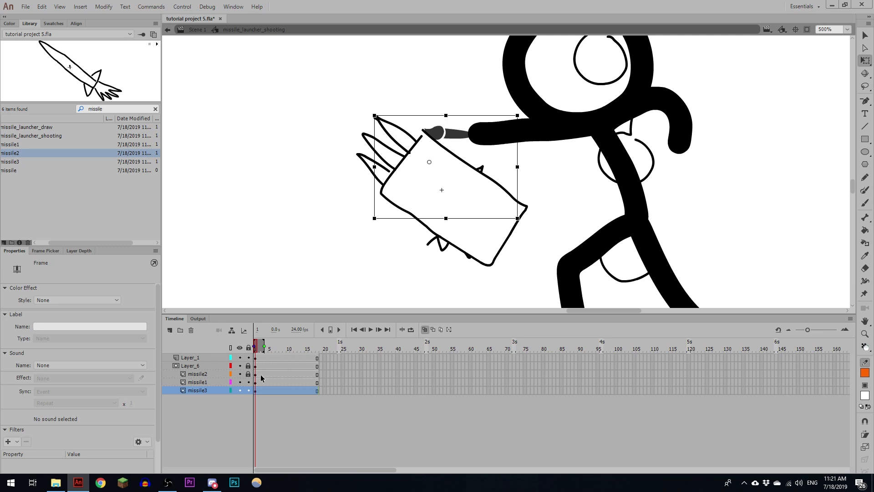
pyautogui.click(248, 390)
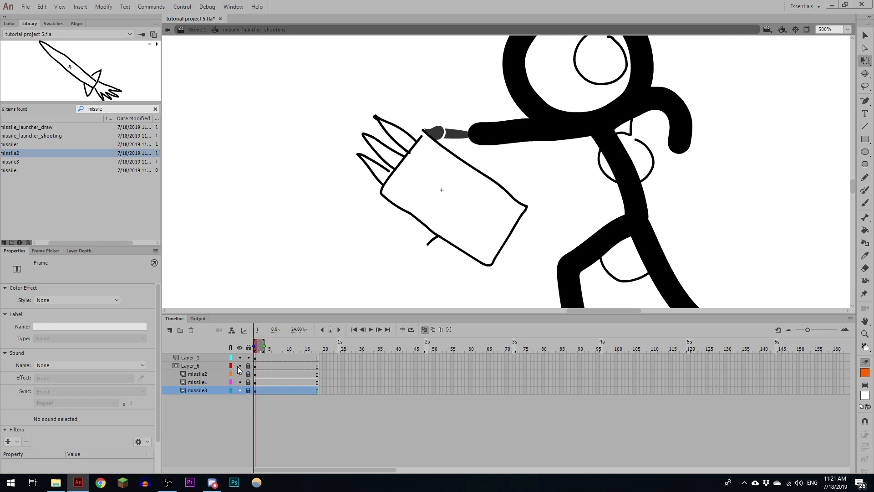
pyautogui.moveTo(249, 374); pyautogui.dragTo(250, 407)
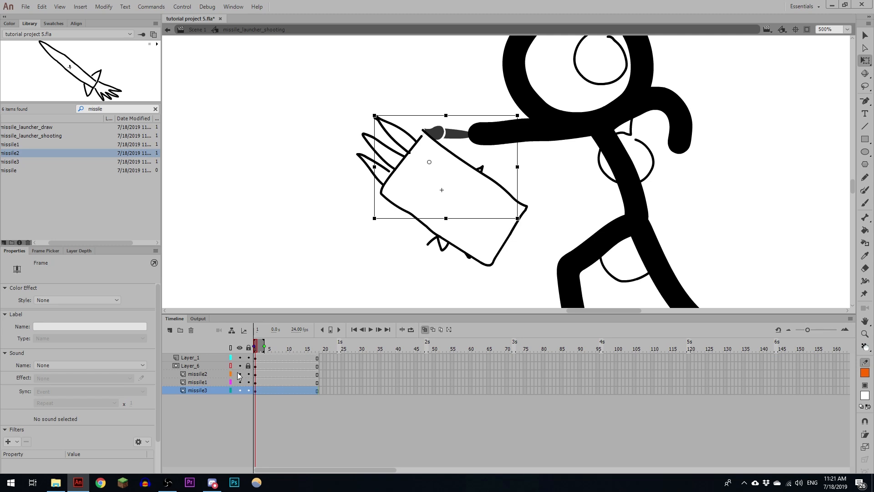
# - Remove the three drawn missile tips from Layer_1 so only the missile symbols show at the launcher opening
pyautogui.click(258, 375)
pyautogui.click(384, 125)
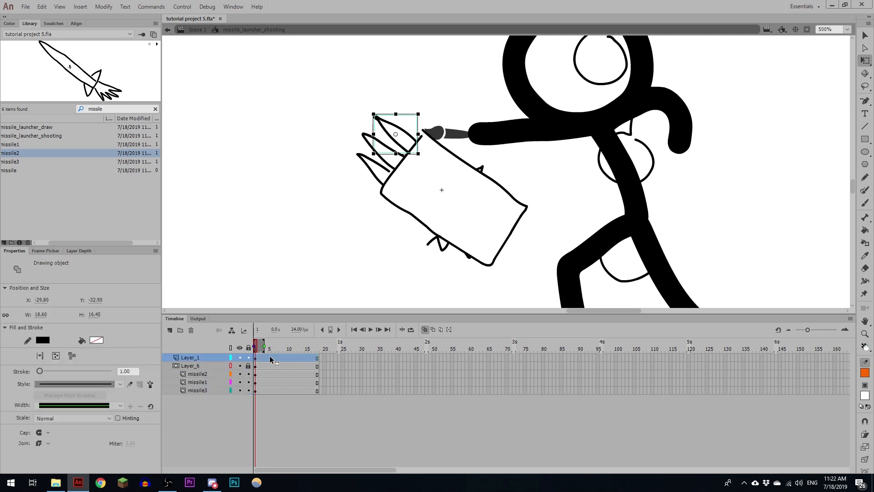
pyautogui.press('v')
pyautogui.keyDown('shift'); pyautogui.click(368, 157); pyautogui.keyUp('shift')
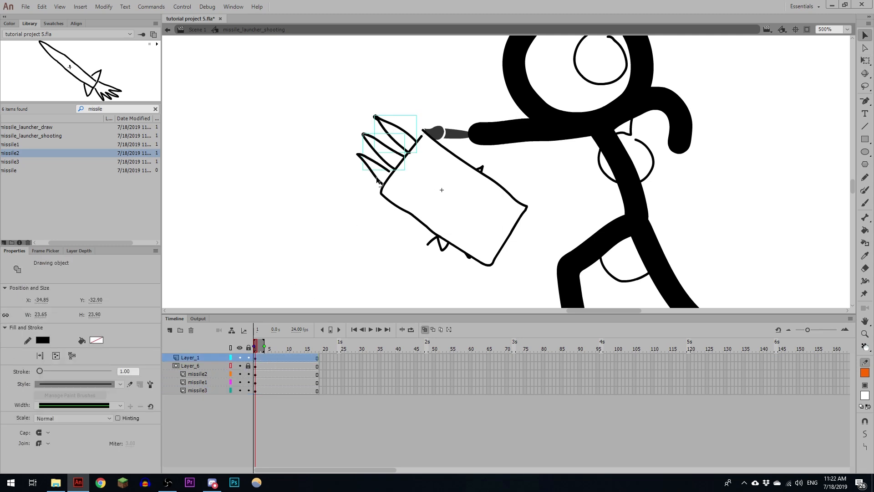
pyautogui.click(387, 186)
pyautogui.click(401, 131)
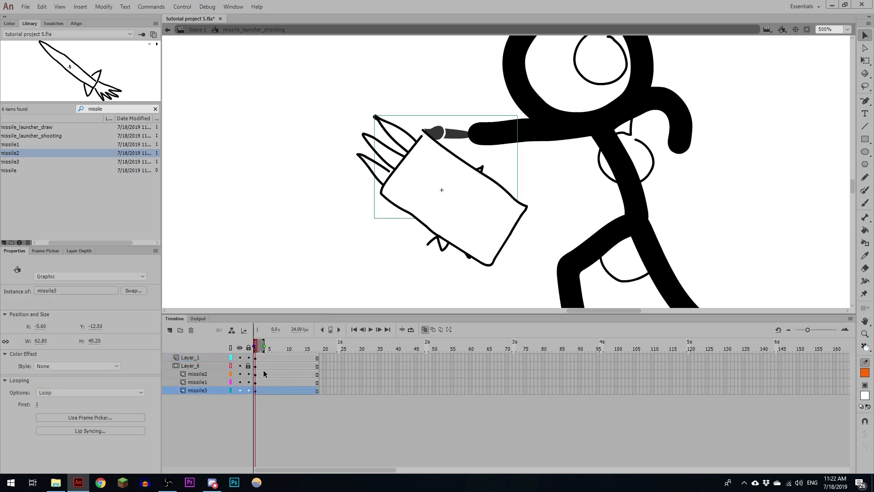
# - Reorder the masked layers so missile3 is on top, followed by missile2 and missile1
pyautogui.moveTo(200, 390); pyautogui.dragTo(199, 371)
pyautogui.click(205, 382)
pyautogui.click(207, 374)
# - Add a keyframe at frame 18 on missile3 and move the missile diagonally up and left, fully out of the launcher
pyautogui.click(318, 375)
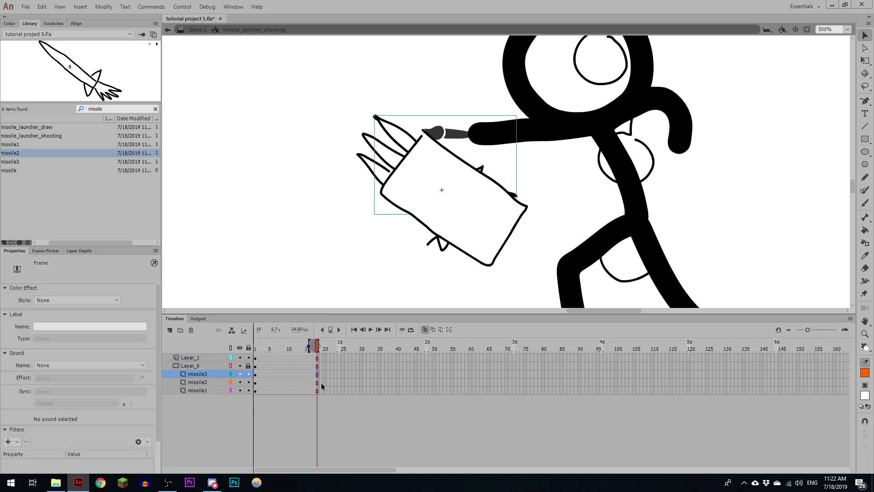
pyautogui.press('F6')
pyautogui.hotkey('shift', 'Left')
pyautogui.hotkey('shift', 'Left')
pyautogui.hotkey('shift', 'Left')
pyautogui.hotkey('shift', 'Left')
pyautogui.hotkey('shift', 'Left')
pyautogui.hotkey('shift', 'Left')
pyautogui.hotkey('shift', 'Left')
pyautogui.hotkey('shift', 'Left')
pyautogui.hotkey('shift', 'Left')
pyautogui.hotkey('shift', 'Left')
pyautogui.hotkey('shift', 'Left')
pyautogui.hotkey('shift', 'Left')
pyautogui.hotkey('shift', 'Left')
pyautogui.hotkey('shift', 'Left')
pyautogui.hotkey('shift', 'Left')
pyautogui.hotkey('shift', 'Left')
pyautogui.hotkey('shift', 'Left')
pyautogui.hotkey('shift', 'Left')
pyautogui.hotkey('shift', 'Left')
pyautogui.hotkey('shift', 'Left')
pyautogui.hotkey('shift', 'Up')
pyautogui.hotkey('shift', 'Up')
pyautogui.hotkey('shift', 'Up')
pyautogui.hotkey('shift', 'Up')
pyautogui.hotkey('shift', 'Up')
pyautogui.hotkey('shift', 'Up')
pyautogui.hotkey('shift', 'Up')
pyautogui.hotkey('shift', 'Up')
pyautogui.hotkey('shift', 'Up')
pyautogui.hotkey('shift', 'Up')
pyautogui.hotkey('shift', 'Up')
pyautogui.hotkey('shift', 'Up')
pyautogui.hotkey('shift', 'Up')
pyautogui.hotkey('shift', 'Up')
pyautogui.hotkey('shift', 'Up')
pyautogui.hotkey('shift', 'Up')
pyautogui.press('Left')
pyautogui.press('Left')
pyautogui.press('Left')
pyautogui.press('Left')
pyautogui.press('Left')
pyautogui.press('Left')
pyautogui.press('Left')
pyautogui.press('Left')
pyautogui.press('Left')
pyautogui.press('Left')
pyautogui.press('Left')
pyautogui.press('Up')
pyautogui.press('Up')
pyautogui.press('Up')
pyautogui.press('Up')
pyautogui.press('Up')
pyautogui.press('Up')
pyautogui.press('Up')
pyautogui.press('Up')
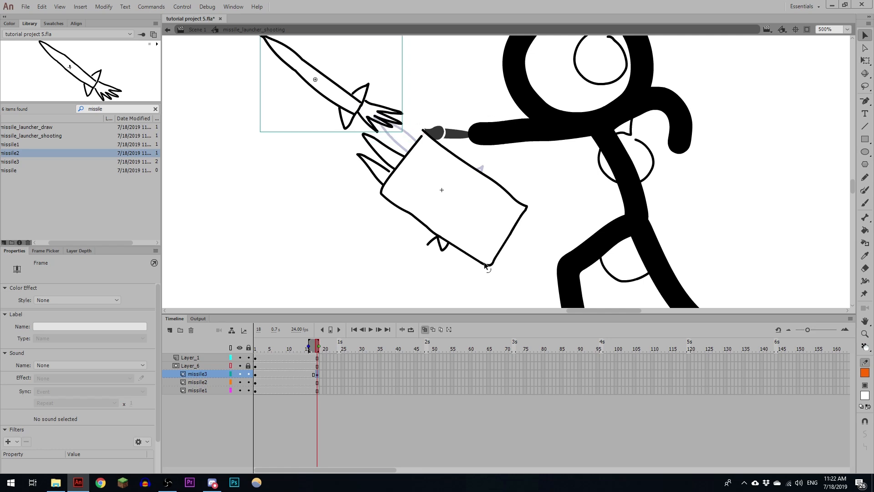
pyautogui.moveTo(454, 220); pyautogui.dragTo(480, 265)
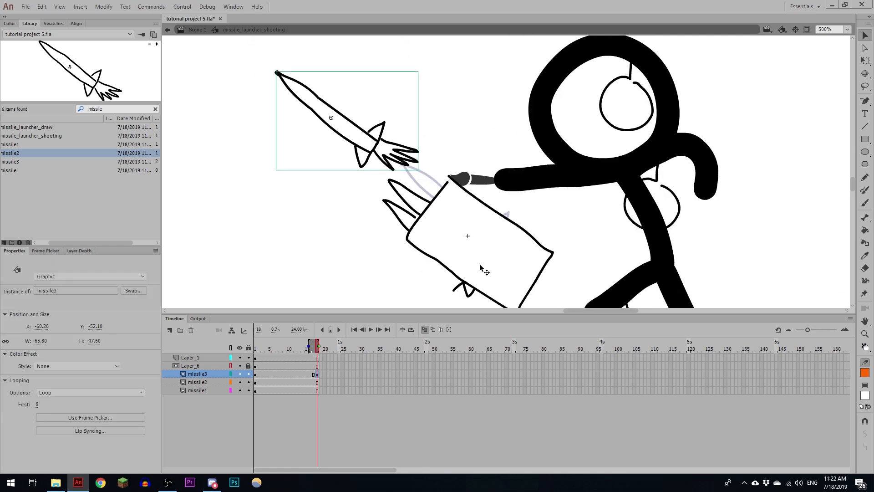
# - Add keyframes at frame 18 on missile2 and missile1 and move both missiles up and left out of the launcher
pyautogui.moveTo(317, 382); pyautogui.dragTo(318, 391)
pyautogui.press('F6')
pyautogui.hotkey('shift', 'Left')
pyautogui.hotkey('shift', 'Left')
pyautogui.hotkey('shift', 'Left')
pyautogui.hotkey('shift', 'Left')
pyautogui.hotkey('shift', 'Left')
pyautogui.hotkey('shift', 'Left')
pyautogui.hotkey('shift', 'Left')
pyautogui.hotkey('shift', 'Left')
pyautogui.hotkey('shift', 'Left')
pyautogui.hotkey('shift', 'Left')
pyautogui.hotkey('shift', 'Left')
pyautogui.hotkey('shift', 'Left')
pyautogui.hotkey('shift', 'Left')
pyautogui.hotkey('shift', 'Left')
pyautogui.hotkey('shift', 'Left')
pyautogui.hotkey('shift', 'Left')
pyautogui.hotkey('shift', 'Left')
pyautogui.hotkey('shift', 'Left')
pyautogui.hotkey('shift', 'Left')
pyautogui.hotkey('shift', 'Left')
pyautogui.hotkey('shift', 'Up')
pyautogui.hotkey('shift', 'Up')
pyautogui.hotkey('shift', 'Up')
pyautogui.hotkey('shift', 'Up')
pyautogui.hotkey('shift', 'Up')
pyautogui.hotkey('shift', 'Up')
pyautogui.hotkey('shift', 'Up')
pyautogui.hotkey('shift', 'Up')
pyautogui.hotkey('shift', 'Up')
pyautogui.hotkey('shift', 'Up')
pyautogui.hotkey('shift', 'Up')
pyautogui.hotkey('shift', 'Up')
pyautogui.hotkey('shift', 'Up')
pyautogui.hotkey('shift', 'Up')
pyautogui.hotkey('shift', 'Up')
pyautogui.hotkey('shift', 'Up')
pyautogui.hotkey('shift', 'Up')
pyautogui.hotkey('shift', 'Up')
pyautogui.hotkey('shift', 'Up')
pyautogui.hotkey('shift', 'Up')
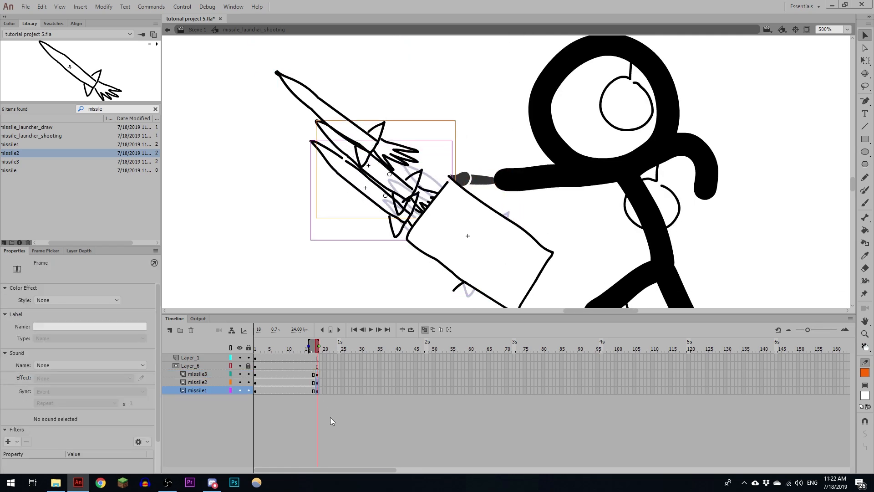
pyautogui.hotkey('shift', 'Left')
pyautogui.hotkey('shift', 'Left')
pyautogui.hotkey('shift', 'Up')
pyautogui.press('Up')
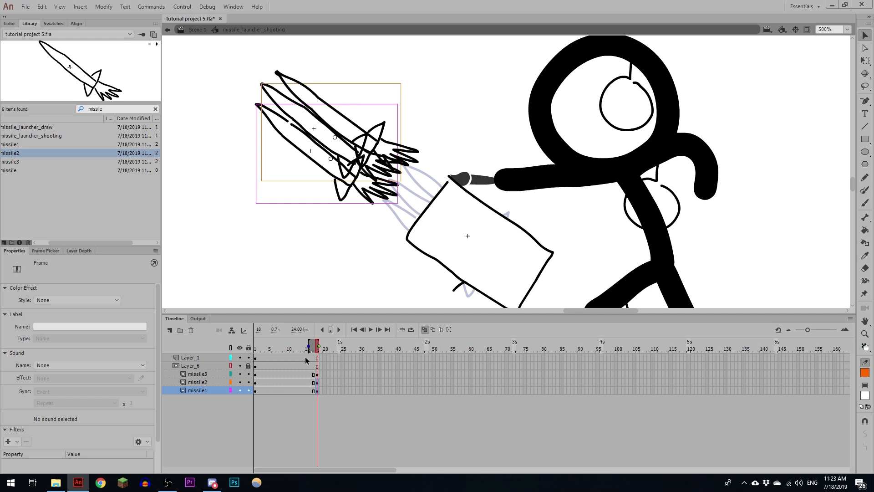
# - Stagger the launches by shifting missile2's motion to frames 5–22 and missile1's motion to frames 9–26
pyautogui.click(256, 383)
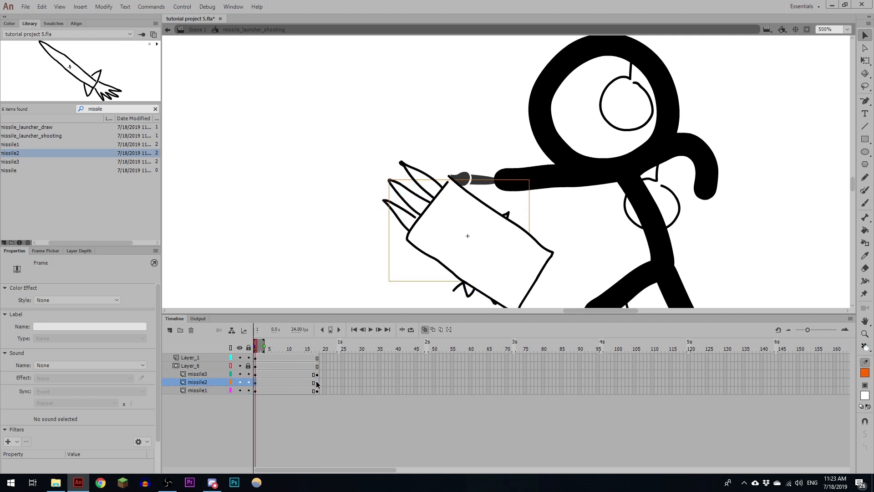
pyautogui.keyDown('shift'); pyautogui.click(316, 383); pyautogui.keyUp('shift')
pyautogui.moveTo(258, 383); pyautogui.dragTo(295, 383)
pyautogui.hotkey('ctrl', 'z')
pyautogui.moveTo(318, 390); pyautogui.dragTo(255, 391)
pyautogui.moveTo(262, 391); pyautogui.dragTo(306, 391)
# - Apply classic tweens to the three missile motions, set their ease to -100, and play the animation
pyautogui.click(303, 375)
pyautogui.press('F3')
pyautogui.click(314, 382)
pyautogui.press('F3')
pyautogui.click(317, 391)
pyautogui.press('F3')
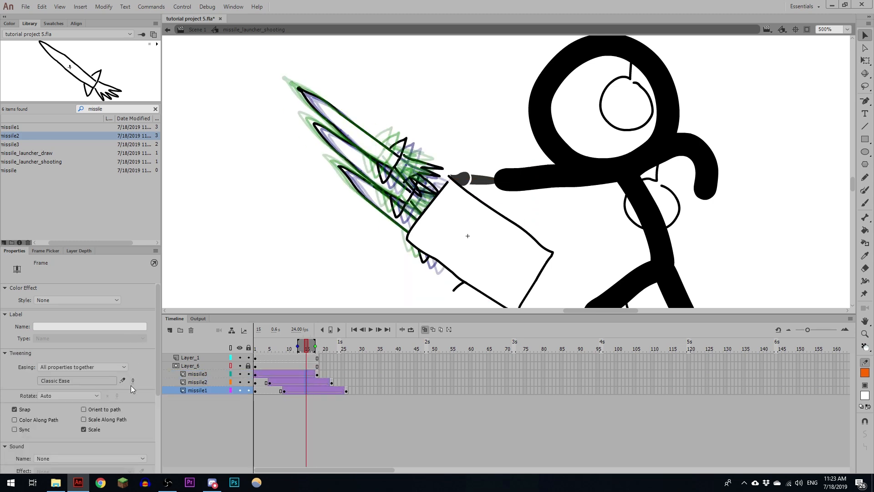
pyautogui.moveTo(132, 384); pyautogui.dragTo(147, 415)
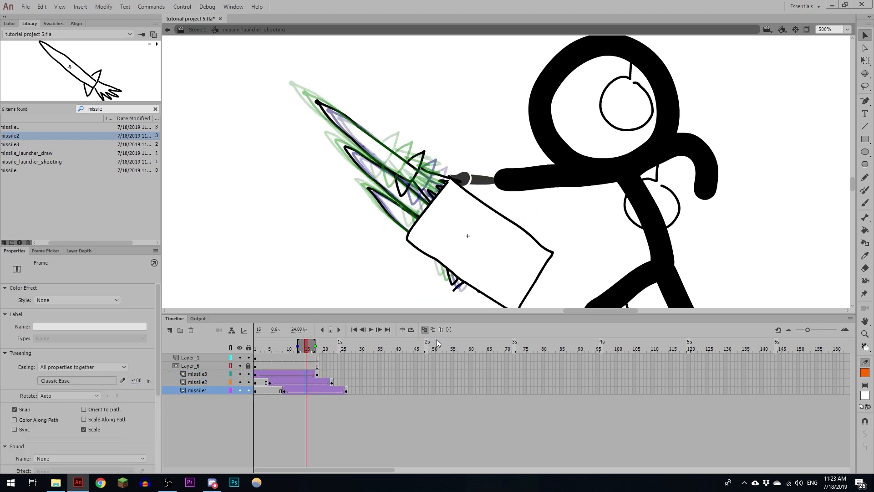
pyautogui.press('Return')
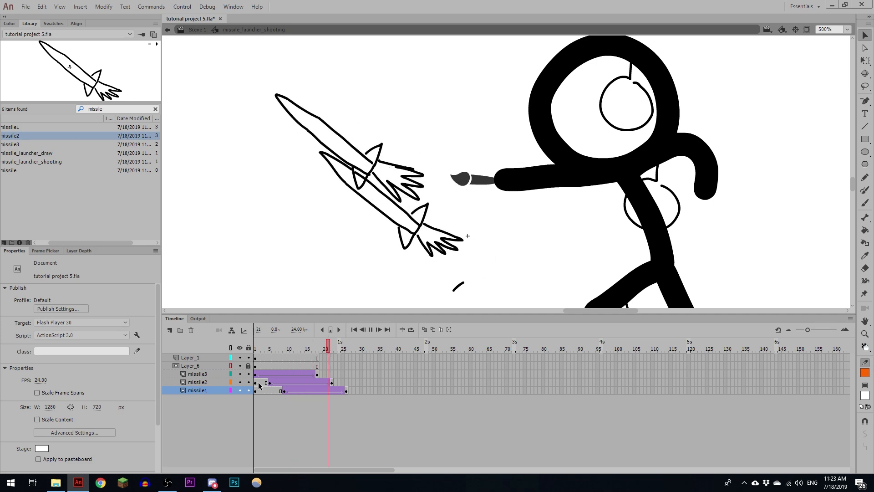
# - Extend the shorter layers to frame 26 and insert blank keyframes at frame 19 on missile3 and frame 23 on missile2
pyautogui.moveTo(346, 358); pyautogui.dragTo(346, 383)
pyautogui.press('F5')
pyautogui.click(321, 374)
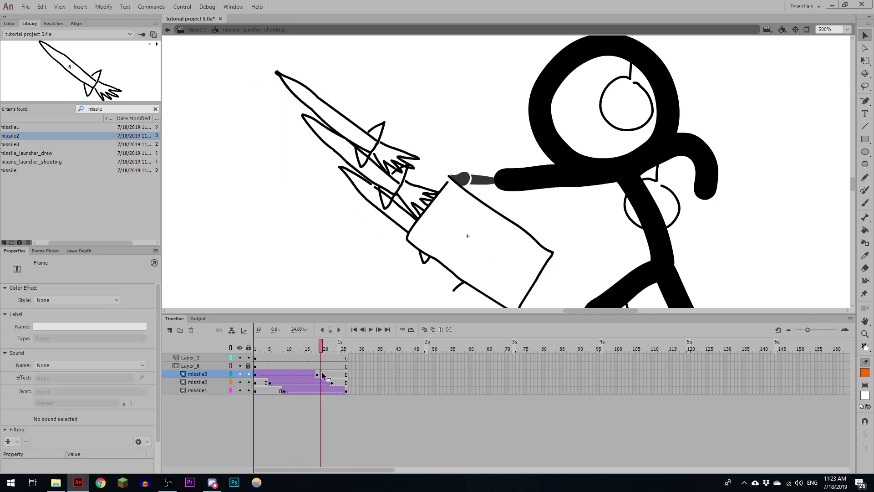
pyautogui.press('F7')
pyautogui.click(336, 383)
pyautogui.press('F7')
pyautogui.moveTo(356, 350); pyautogui.dragTo(255, 348)
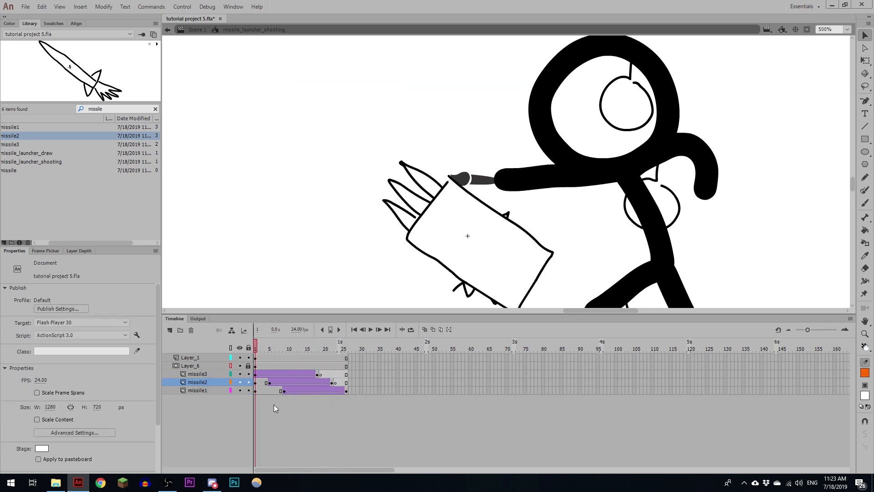
# - Extend all layers to frame 30 and insert a blank keyframe at frame 27 on missile1
pyautogui.click(443, 204)
pyautogui.moveTo(361, 359); pyautogui.dragTo(361, 391)
pyautogui.press('F5')
pyautogui.click(350, 391)
pyautogui.press('F7')
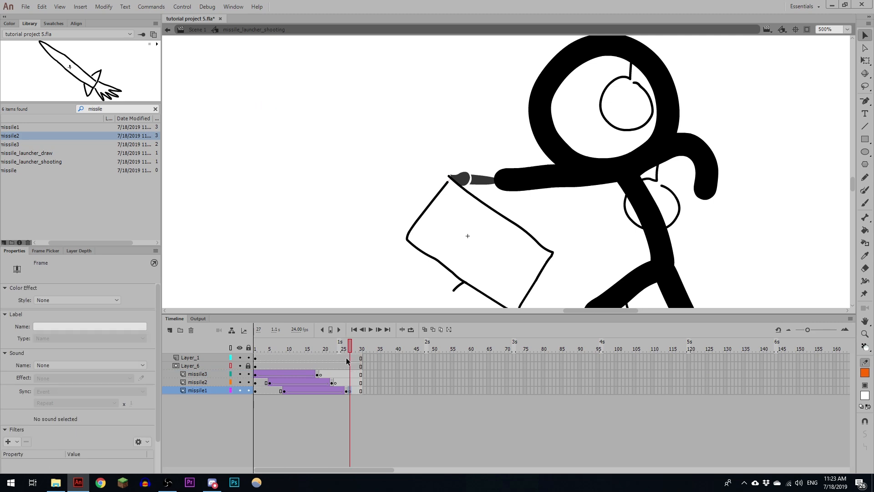
# - Copy the three missiles' first keyframes to frame 30 and shift missile3 down and right, back inside the launcher
pyautogui.moveTo(255, 375); pyautogui.dragTo(256, 390)
pyautogui.keyDown('alt'); pyautogui.moveTo(256, 391); pyautogui.dragTo(361, 390); pyautogui.keyUp('alt')
pyautogui.click(361, 375)
pyautogui.hotkey('shift', 'Right')
pyautogui.hotkey('shift', 'Down')
pyautogui.hotkey('shift', 'Right')
# - Shift missile2 and missile1 down and right at frame 30 so they also sit back inside the launcher
pyautogui.hotkey('shift', 'Down')
pyautogui.hotkey('shift', 'Right')
pyautogui.hotkey('shift', 'Down')
pyautogui.hotkey('shift', 'Right')
pyautogui.hotkey('shift', 'Down')
pyautogui.hotkey('shift', 'Right')
pyautogui.hotkey('shift', 'Down')
pyautogui.hotkey('shift', 'Right')
pyautogui.hotkey('shift', 'Down')
pyautogui.hotkey('shift', 'Right')
pyautogui.hotkey('shift', 'Down')
pyautogui.hotkey('shift', 'Right')
pyautogui.hotkey('shift', 'Right')
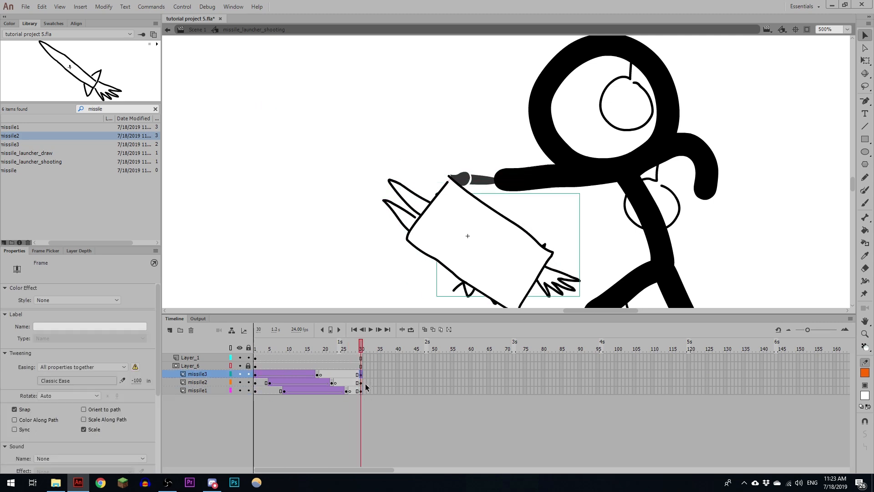
pyautogui.click(362, 383)
pyautogui.hotkey('shift', 'Right')
pyautogui.hotkey('shift', 'Down')
pyautogui.hotkey('shift', 'Right')
pyautogui.hotkey('shift', 'Down')
pyautogui.hotkey('shift', 'Right')
pyautogui.hotkey('shift', 'Down')
pyautogui.hotkey('shift', 'Right')
pyautogui.hotkey('shift', 'Down')
pyautogui.hotkey('shift', 'Right')
pyautogui.hotkey('shift', 'Down')
pyautogui.hotkey('shift', 'Right')
pyautogui.hotkey('shift', 'Down')
pyautogui.hotkey('shift', 'Right')
pyautogui.hotkey('shift', 'Down')
pyautogui.hotkey('shift', 'Right')
pyautogui.click(363, 392)
pyautogui.hotkey('shift', 'Right')
pyautogui.hotkey('shift', 'Down')
pyautogui.hotkey('shift', 'Right')
pyautogui.hotkey('shift', 'Down')
pyautogui.hotkey('shift', 'Right')
pyautogui.hotkey('shift', 'Down')
pyautogui.hotkey('shift', 'Right')
pyautogui.hotkey('shift', 'Down')
pyautogui.hotkey('shift', 'Right')
pyautogui.hotkey('shift', 'Down')
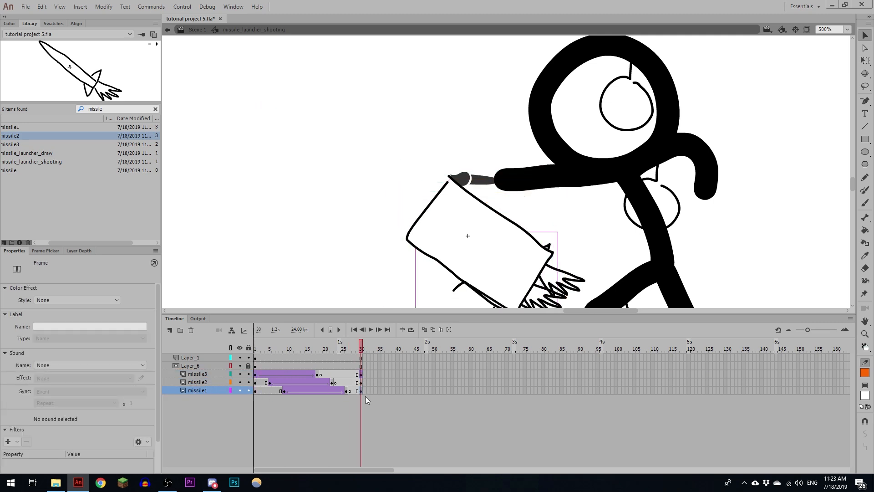
# - Copy the missiles' starting keyframes to frame 34, tween them from frame 30, and ease the reload motion out
pyautogui.click(256, 391)
pyautogui.keyDown('alt'); pyautogui.moveTo(375, 388); pyautogui.dragTo(369, 398); pyautogui.keyUp('alt')
pyautogui.press('F4')
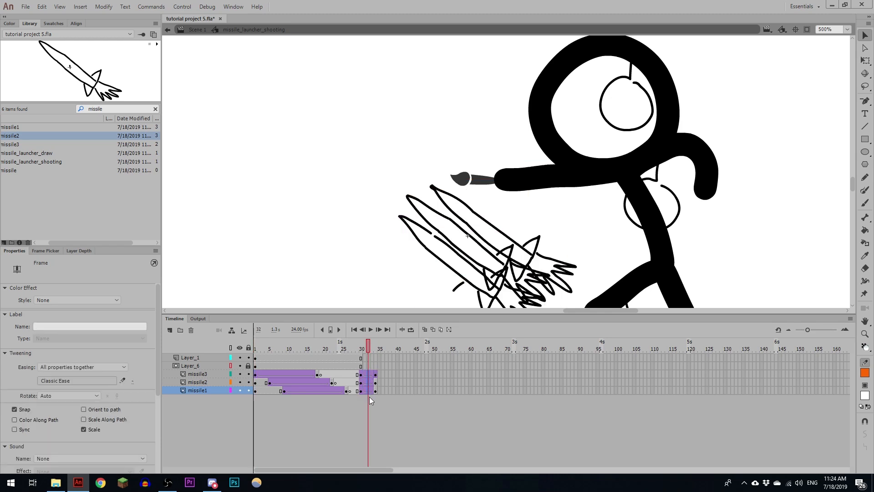
pyautogui.moveTo(133, 378); pyautogui.dragTo(139, 329)
# - Stagger the reload so missile2 slides in over frames 33–37 and missile1 over frames 37–41
pyautogui.moveTo(369, 348); pyautogui.dragTo(369, 391)
pyautogui.press('F5')
# - Extend the remaining layers to frame 41 and remove the tween after missile3's frame 34 keyframe
pyautogui.press('F5')
pyautogui.press('F5')
pyautogui.press('F5')
pyautogui.press('F5')
pyautogui.press('F5')
pyautogui.moveTo(401, 359); pyautogui.dragTo(401, 382)
pyautogui.press('F5')
pyautogui.rightClick(393, 374)
pyautogui.click(436, 138)
pyautogui.moveTo(395, 346); pyautogui.dragTo(402, 348)
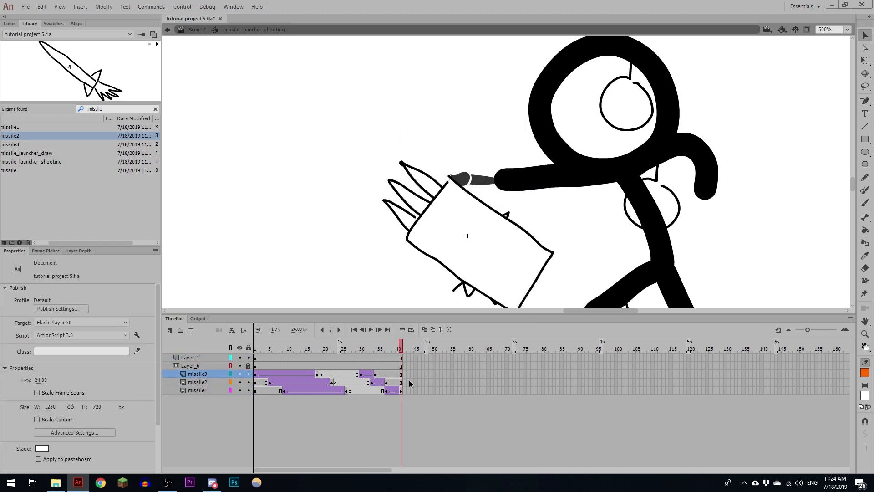
# - Play the firing and reload animation, return to frame 1, and lock the missile layers to preview the mask
pyautogui.press('Return')
pyautogui.click(400, 342)
pyautogui.click(256, 346)
pyautogui.moveTo(248, 374); pyautogui.dragTo(248, 391)
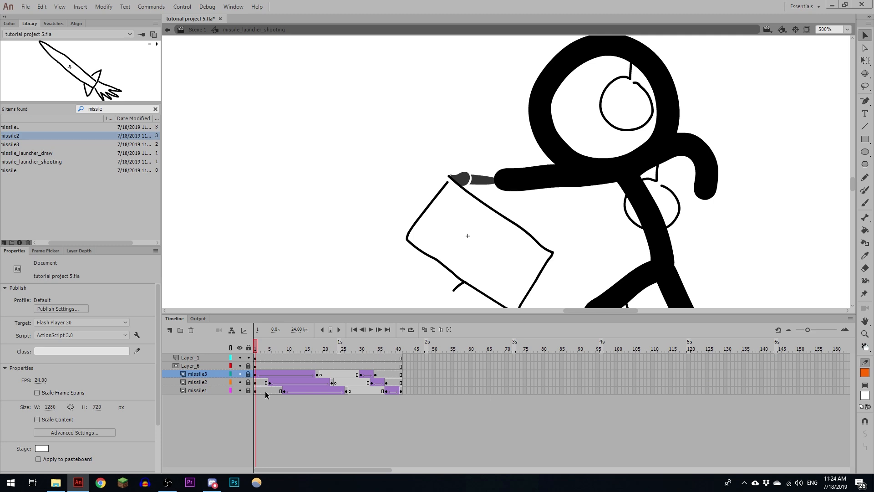
# - Open the launcher drawing object on Layer_6 for editing with Layer_1 hidden, and change its white fill to bright green
pyautogui.click(255, 366)
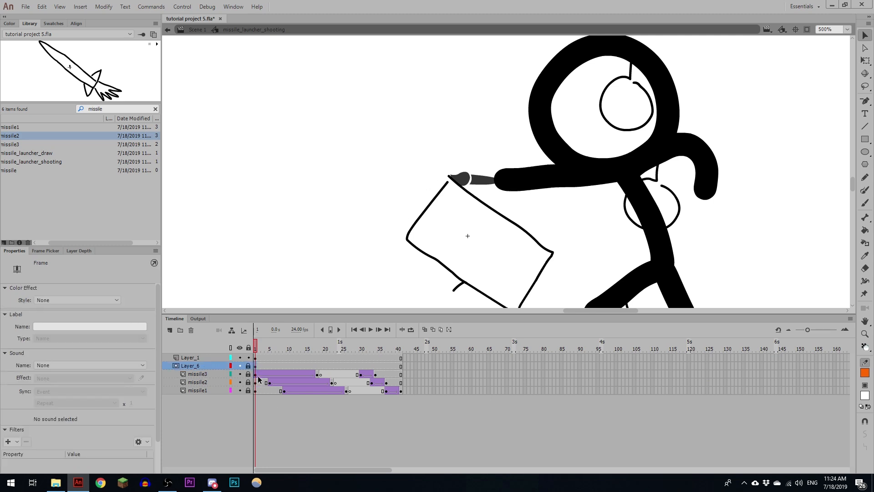
pyautogui.click(470, 226)
pyautogui.doubleClick(469, 228)
pyautogui.click(458, 216)
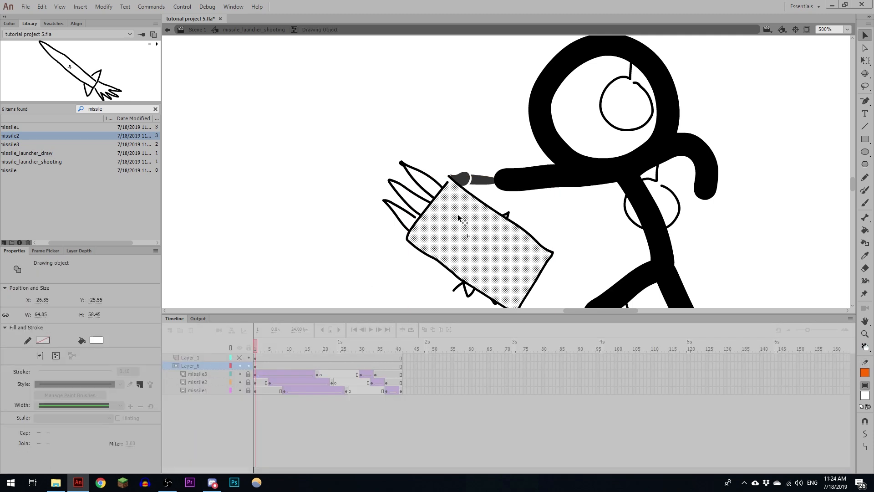
pyautogui.doubleClick(436, 200)
pyautogui.click(459, 223)
pyautogui.click(96, 340)
pyautogui.click(179, 366)
pyautogui.click(449, 173)
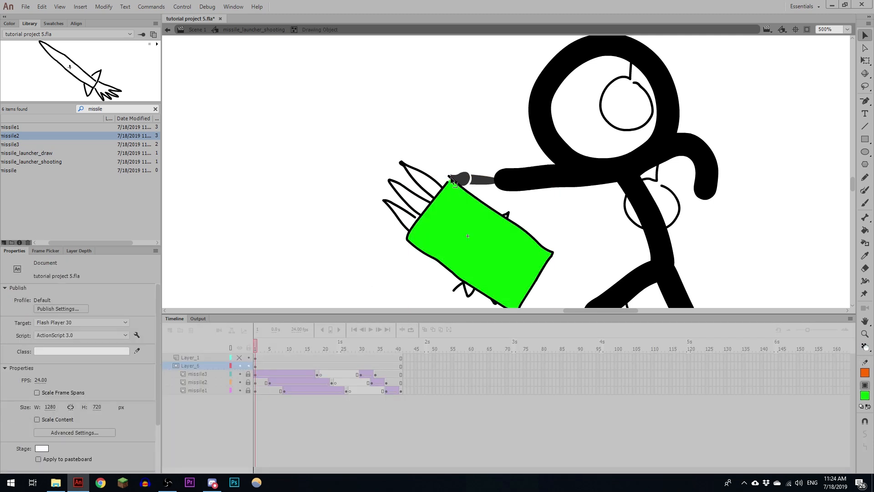
# - Draw a large rounded outline from the launcher's opening around the missiles' flight area, fill it green, and return to missile_launcher_shooting
pyautogui.press('y')
pyautogui.moveTo(450, 175)
pyautogui.mouseDown()
pyautogui.moveTo(288, 65)
pyautogui.moveTo(429, 238)
pyautogui.mouseUp()
pyautogui.press('k')
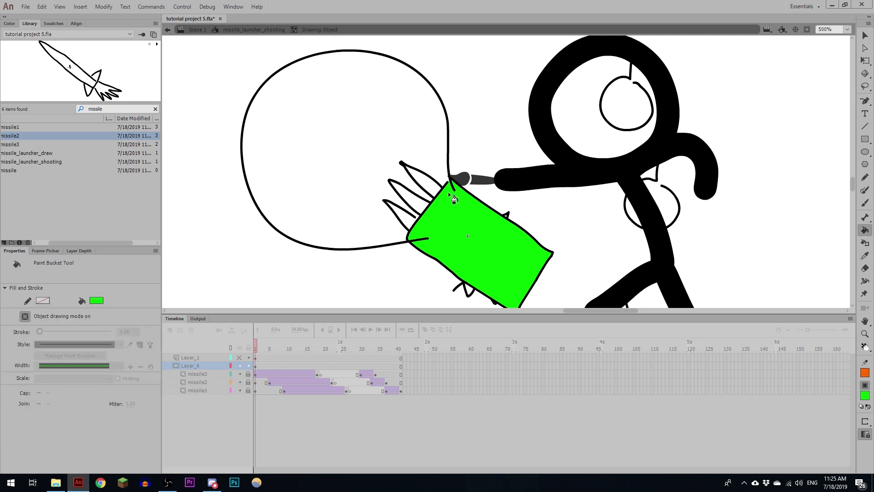
pyautogui.press('v')
pyautogui.click(449, 172)
pyautogui.hotkey('ctrl', 'b')
pyautogui.press('k')
pyautogui.click(419, 157)
pyautogui.press('v')
pyautogui.click(432, 282)
pyautogui.click(254, 31)
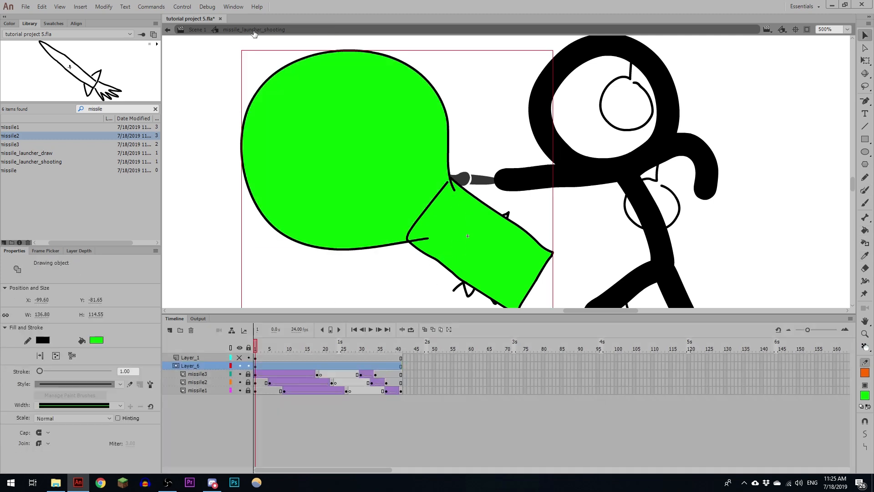
# - Lock Layer_6, show Layer_1 again, and play the masked animation, stopping at frame 18
pyautogui.click(249, 365)
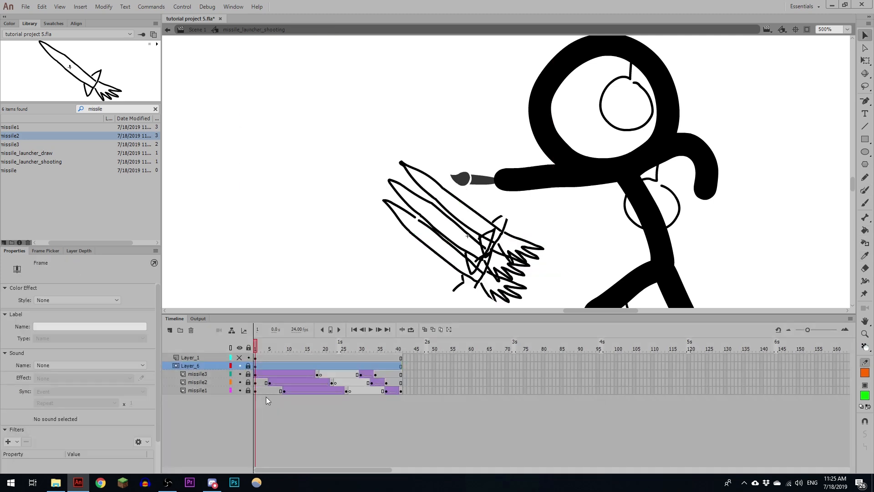
pyautogui.click(240, 358)
pyautogui.click(258, 349)
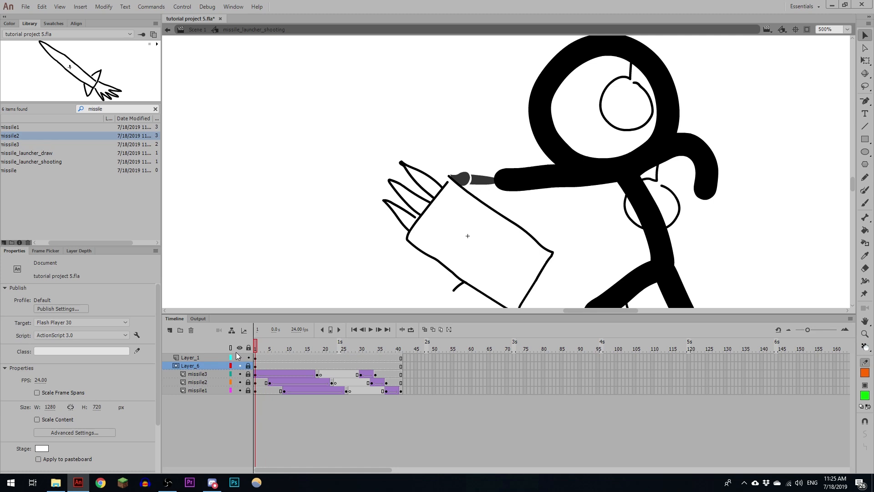
pyautogui.press('Return')
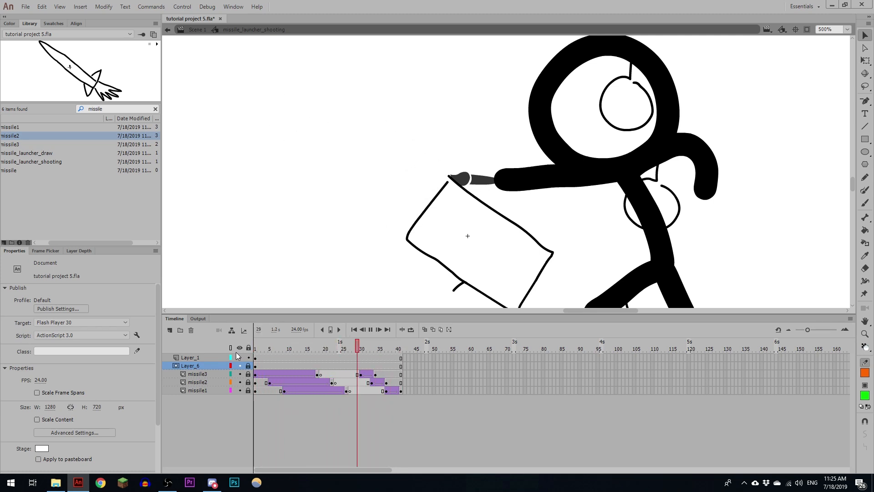
pyautogui.click(318, 348)
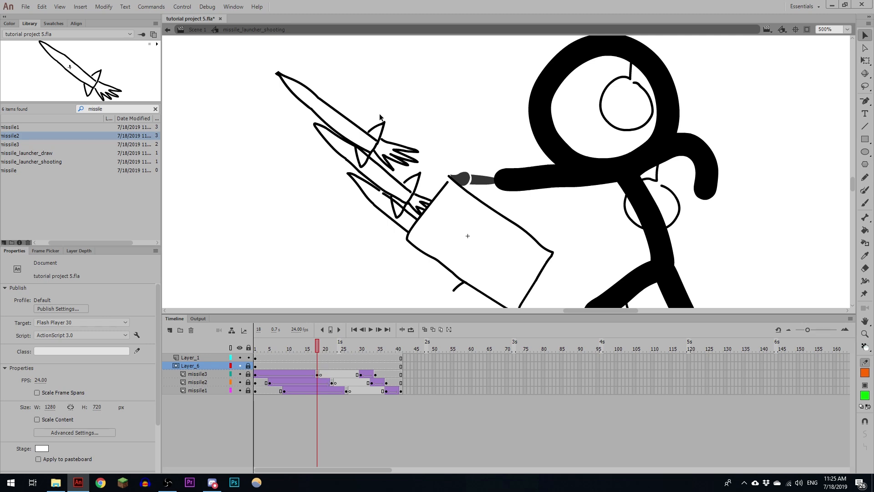
# - Unlock missile3, open its missile symbol for editing, and break apart the Layer_1 outline for the Paint Bucket tool
pyautogui.click(249, 374)
pyautogui.doubleClick(369, 156)
pyautogui.click(369, 156)
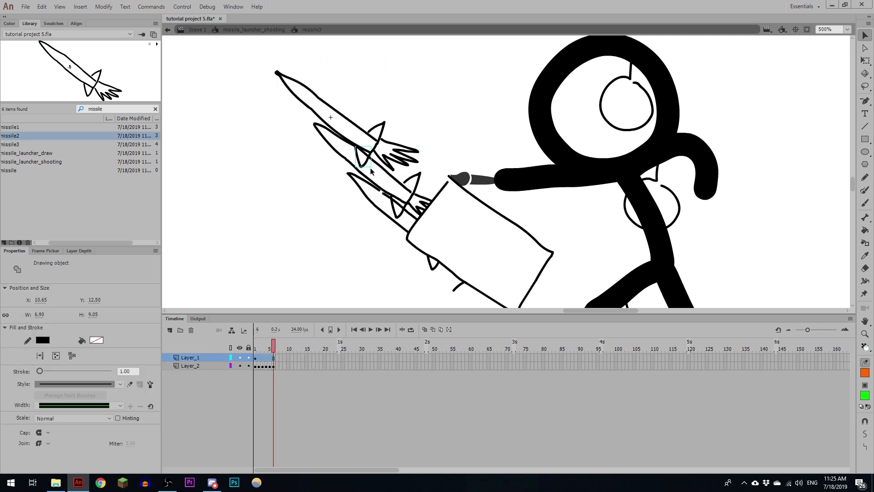
pyautogui.hotkey('ctrl', '=')
pyautogui.moveTo(567, 190); pyautogui.dragTo(551, 240)
pyautogui.click(274, 358)
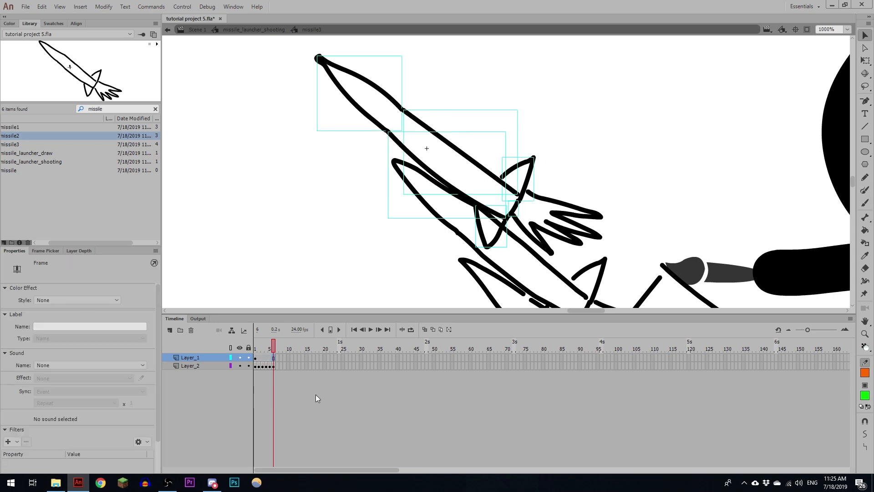
pyautogui.hotkey('ctrl', 'b')
pyautogui.press('k')
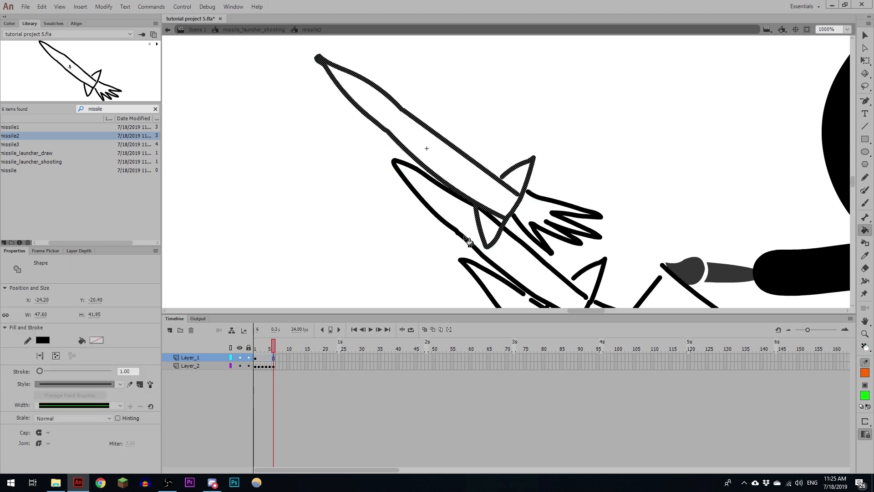
# - Fill missile3's body, nose and both fins bright green, adjusting the Paint Bucket's gap size
pyautogui.click(498, 207)
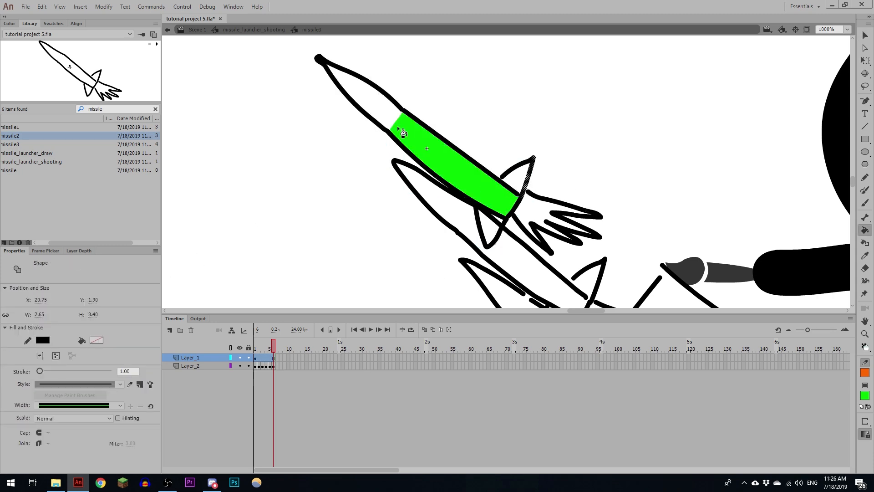
pyautogui.click(865, 421)
pyautogui.click(833, 442)
pyautogui.click(865, 421)
pyautogui.click(829, 432)
pyautogui.click(491, 224)
pyautogui.click(518, 177)
pyautogui.click(381, 106)
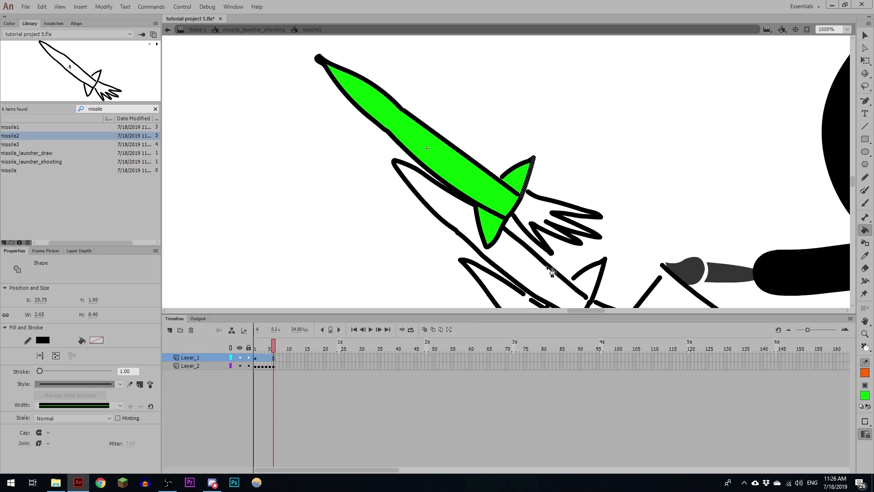
# - Recolour missile3's green fills to white and return to missile_launcher_shooting
pyautogui.moveTo(548, 266); pyautogui.dragTo(508, 285)
pyautogui.click(416, 186)
pyautogui.click(865, 396)
pyautogui.doubleClick(480, 140)
pyautogui.moveTo(480, 140); pyautogui.dragTo(429, 71)
# - Go to frame 22, open the missile2 symbol, and break apart its Layer_1 outline
pyautogui.click(198, 382)
pyautogui.click(332, 345)
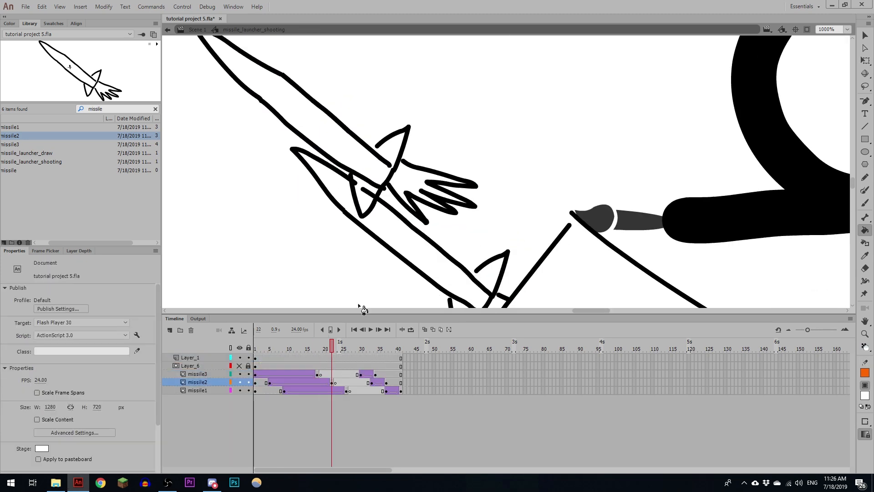
pyautogui.keyDown('ctrl'); pyautogui.doubleClick(413, 212); pyautogui.keyUp('ctrl')
pyautogui.moveTo(403, 228); pyautogui.dragTo(439, 297)
pyautogui.click(191, 357)
pyautogui.hotkey('ctrl', 'b')
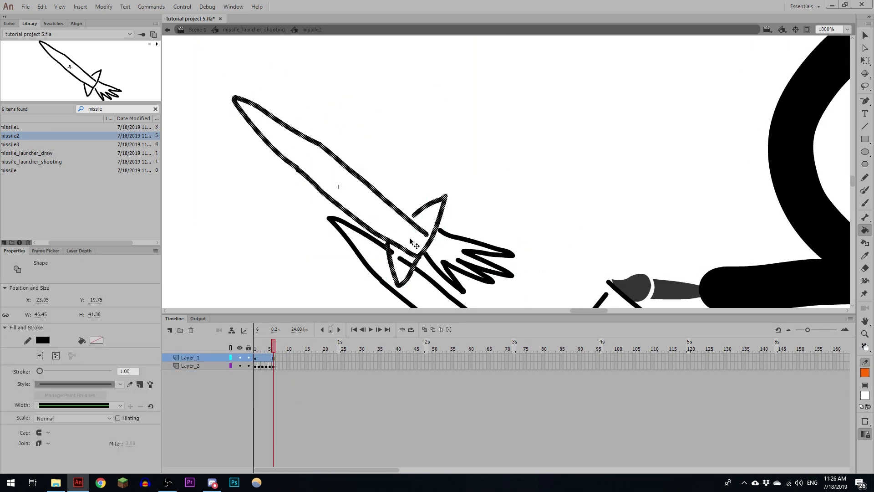
# - Fill missile2's body and both fins bright green
pyautogui.click(411, 239)
pyautogui.keyDown('ctrl'); pyautogui.click(421, 240); pyautogui.keyUp('ctrl')
pyautogui.click(96, 340)
pyautogui.click(97, 414)
pyautogui.click(430, 216)
pyautogui.keyDown('ctrl'); pyautogui.click(414, 231); pyautogui.keyUp('ctrl')
pyautogui.click(485, 248)
pyautogui.keyDown('ctrl'); pyautogui.click(506, 198); pyautogui.keyUp('ctrl')
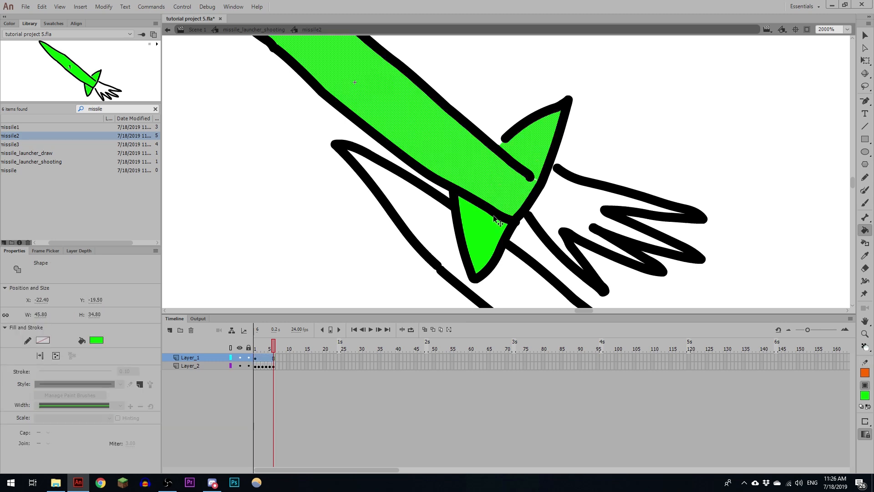
# - Select missile2's green fills, recolour them white, and return to missile_launcher_shooting
pyautogui.keyDown('ctrl'); pyautogui.keyDown('shift'); pyautogui.click(488, 233); pyautogui.keyUp('shift'); pyautogui.keyUp('ctrl')
pyautogui.click(97, 340)
pyautogui.click(98, 402)
pyautogui.hotkey('ctrl', '-')
pyautogui.hotkey('ctrl', '-')
pyautogui.moveTo(440, 263); pyautogui.dragTo(351, 217)
pyautogui.keyDown('ctrl'); pyautogui.doubleClick(394, 211); pyautogui.keyUp('ctrl')
# - Go to frame 26, open the missile1 symbol, and break apart its Layer_1 outline
pyautogui.click(347, 344)
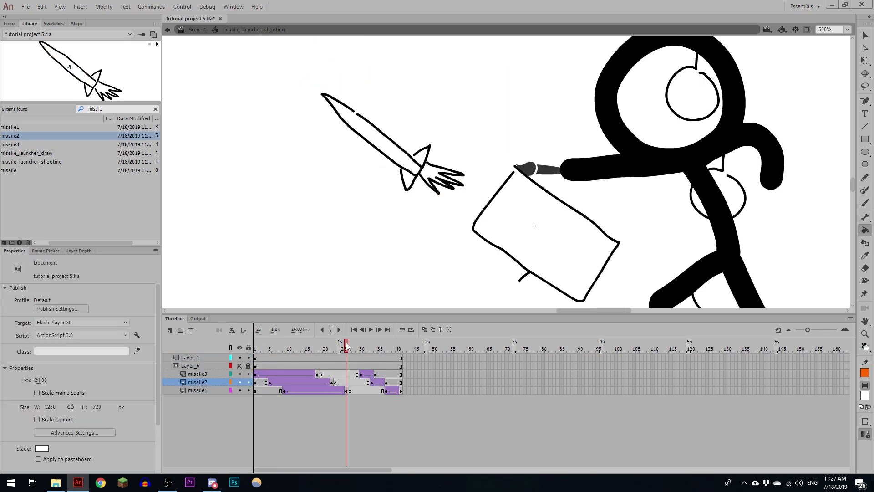
pyautogui.keyDown('ctrl'); pyautogui.doubleClick(418, 168); pyautogui.keyUp('ctrl')
pyautogui.click(274, 358)
pyautogui.hotkey('ctrl', 'b')
pyautogui.keyDown('ctrl'); pyautogui.click(248, 211); pyautogui.keyUp('ctrl')
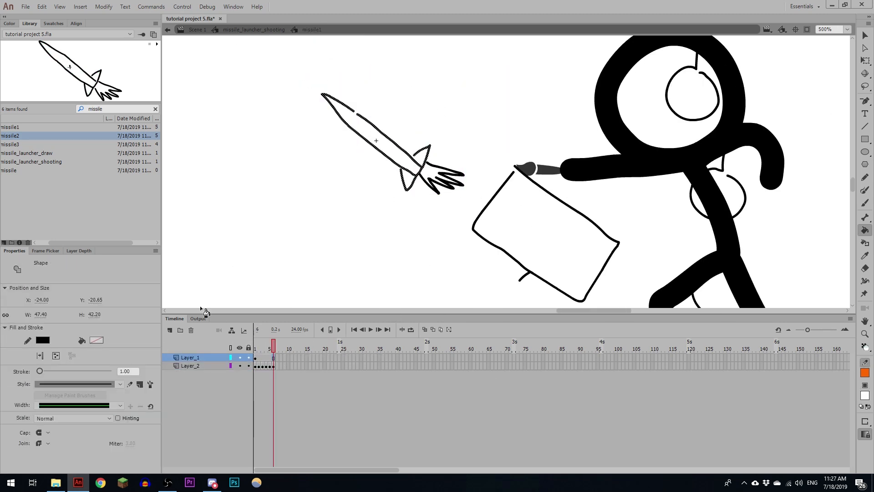
# - Fill missile1's body bright green
pyautogui.click(97, 301)
pyautogui.click(132, 375)
pyautogui.click(395, 151)
pyautogui.moveTo(429, 166); pyautogui.dragTo(383, 230)
# - Change the Paint Bucket's gap size and fill missile1's two fins bright green
pyautogui.click(865, 422)
pyautogui.click(819, 450)
pyautogui.press('v')
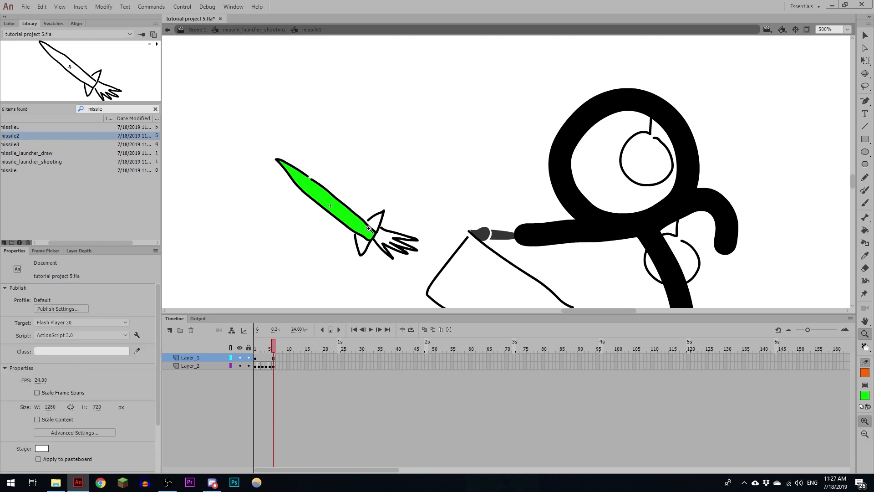
pyautogui.hotkey('ctrl', '=')
pyautogui.moveTo(436, 216); pyautogui.dragTo(459, 191)
pyautogui.press('k')
pyautogui.click(511, 171)
pyautogui.click(460, 263)
pyautogui.hotkey('ctrl', '-')
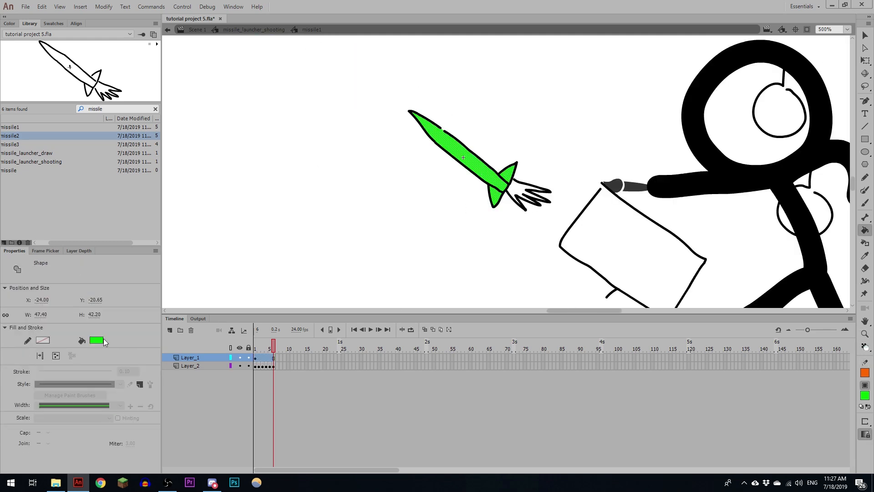
# - Return to missile_launcher_shooting, lock the three missile layers again, and play the animation
pyautogui.click(253, 29)
pyautogui.moveTo(250, 376); pyautogui.dragTo(249, 391)
pyautogui.press('Return')
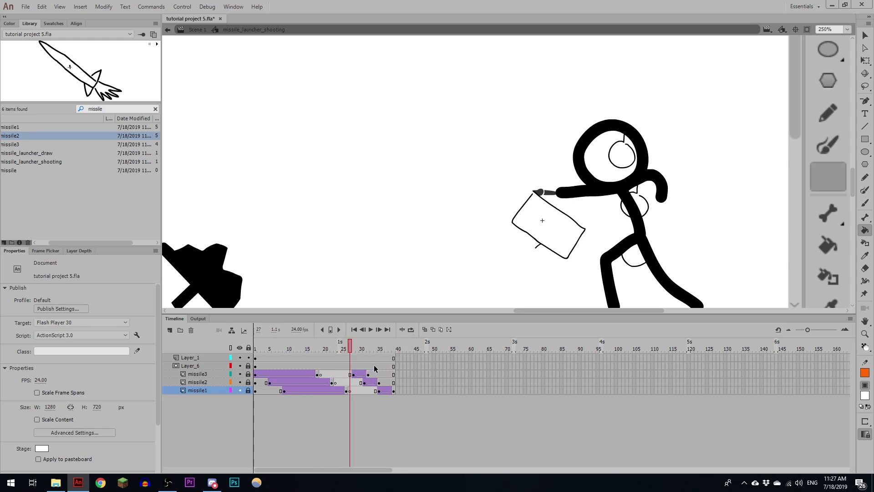
# - Remove frames from the empty gap before the reload tween on missile3, missile2 and missile1
pyautogui.hotkey('shift', 'F5')
pyautogui.hotkey('shift', 'F5')
pyautogui.click(343, 382)
pyautogui.hotkey('shift', 'F5')
pyautogui.hotkey('shift', 'F5')
pyautogui.click(357, 391)
pyautogui.hotkey('shift', 'F5')
pyautogui.hotkey('shift', 'F5')
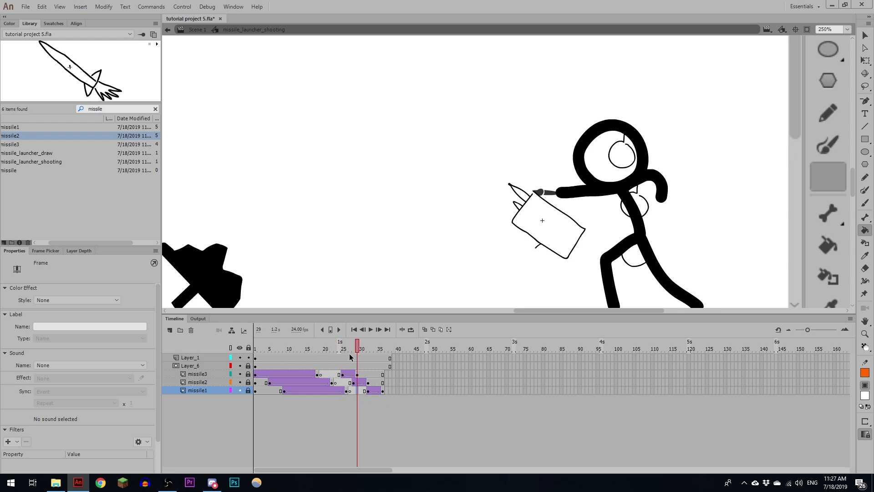
# - Trim Layer_1 and Layer_6 to end with the missile layers, and play the shortened animation
pyautogui.moveTo(339, 358); pyautogui.dragTo(339, 366)
pyautogui.hotkey('shift', 'F5')
pyautogui.press('Return')
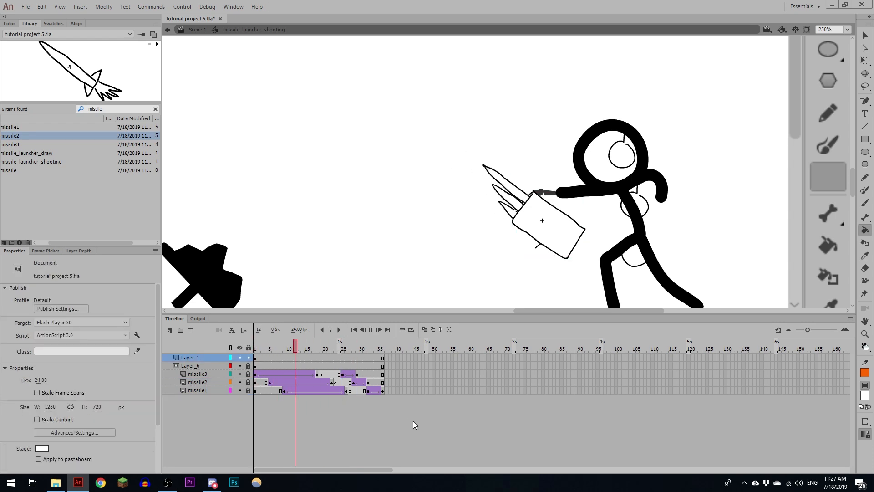
pyautogui.press('Return')
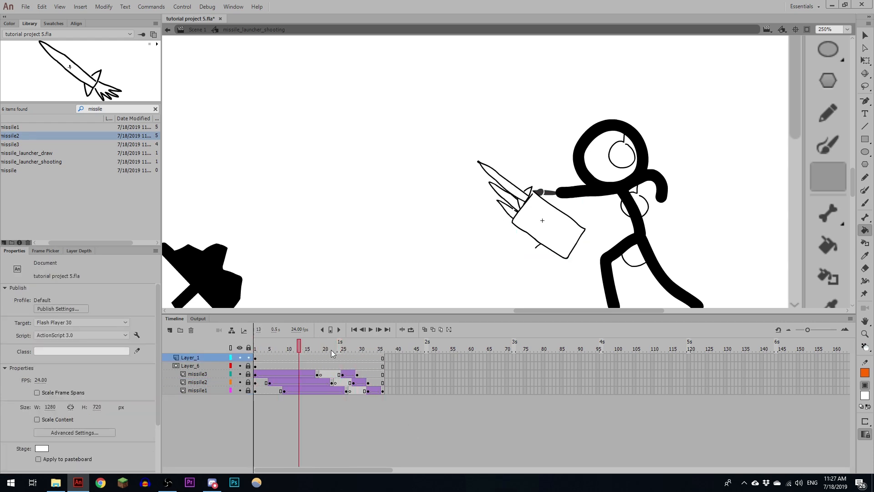
# - Shorten the firing tweens across all layers so missile_launcher_shooting lasts 29 frames, check the playback, and return to Scene 1
pyautogui.hotkey('shift', 'F5')
pyautogui.hotkey('shift', 'F5')
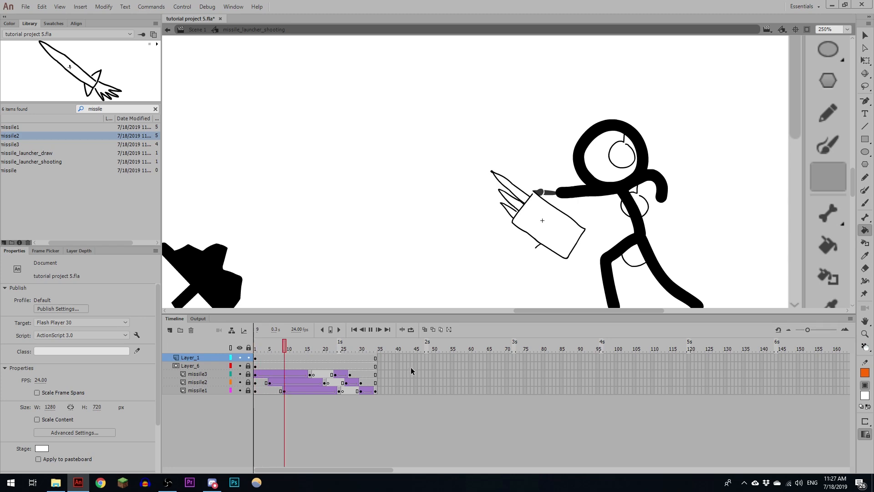
pyautogui.press('Return')
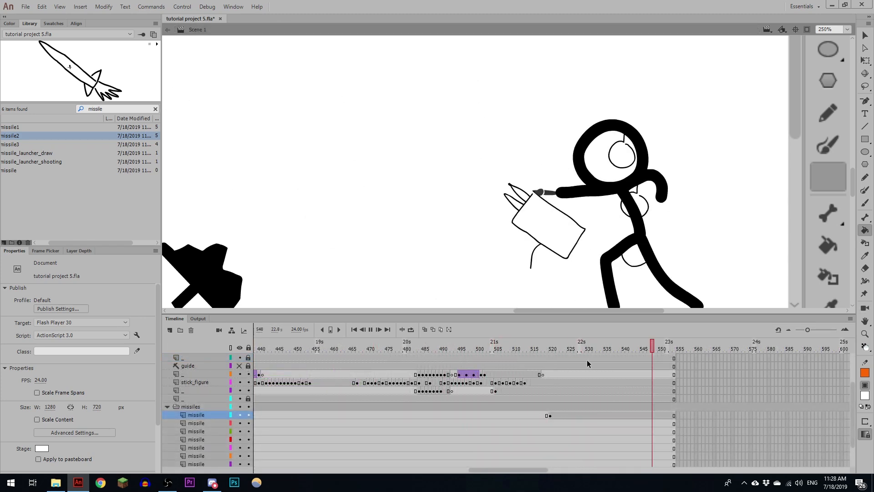
pyautogui.doubleClick(529, 210)
pyautogui.press('Return')
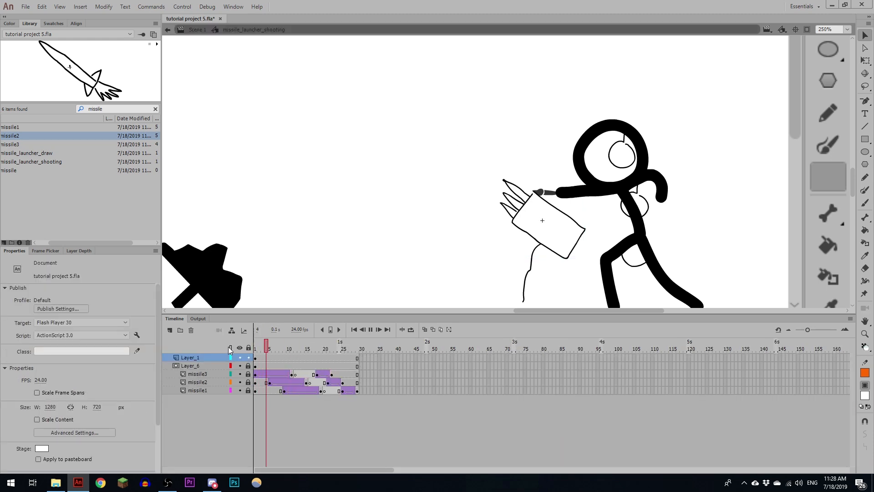
pyautogui.click(197, 30)
# - Move the launcher drawing's keyframe from frame 505 to 507 and the first missile layer's keyframe to frame 522
pyautogui.click(394, 391)
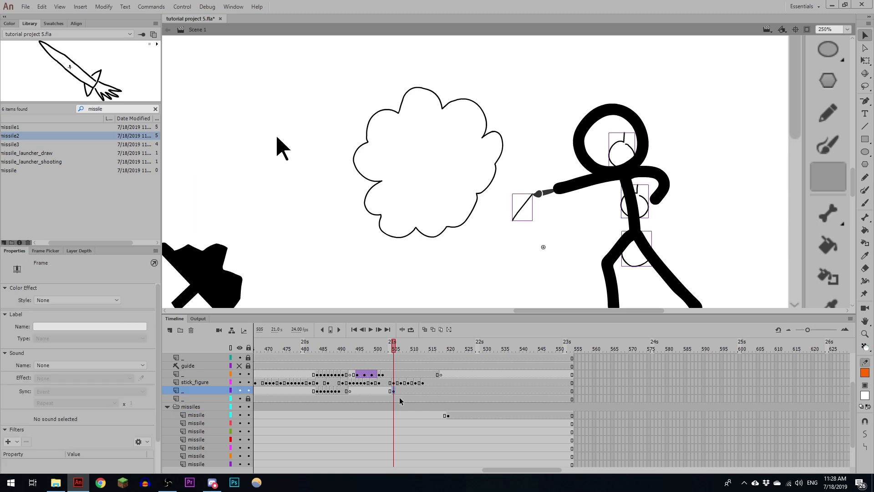
pyautogui.moveTo(399, 392); pyautogui.dragTo(402, 392)
pyautogui.click(449, 415)
pyautogui.moveTo(449, 416); pyautogui.dragTo(456, 416)
# - Move the last stick_figure keyframe to frame 512
pyautogui.moveTo(394, 346); pyautogui.dragTo(420, 349)
pyautogui.click(423, 383)
pyautogui.moveTo(424, 382); pyautogui.dragTo(420, 382)
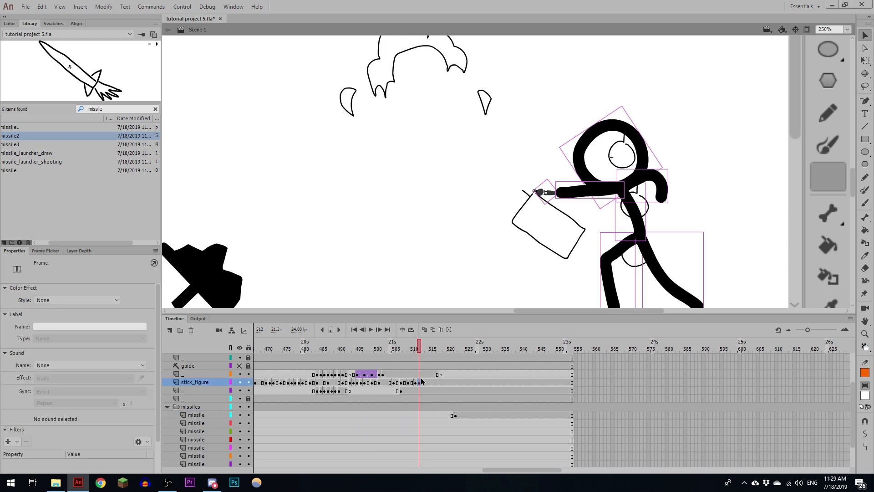
# - Move the explosion cloud's frames, starting at frame 495, from the layer above stick_figure to the empty unlocked layer higher up
pyautogui.moveTo(417, 350)
pyautogui.mouseDown()
pyautogui.moveTo(407, 353)
pyautogui.moveTo(425, 347)
pyautogui.mouseUp()
pyautogui.click(419, 375)
pyautogui.scroll(2, 447, 409)
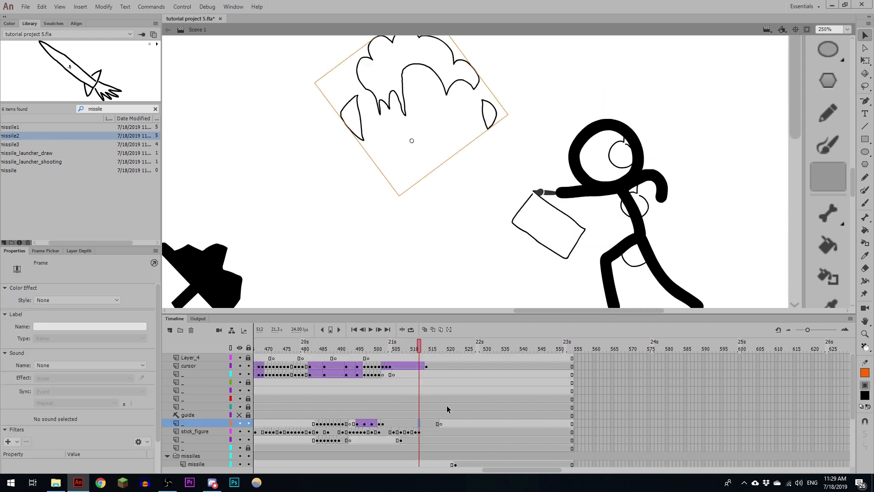
pyautogui.click(357, 424)
pyautogui.keyDown('shift'); pyautogui.click(438, 423); pyautogui.keyUp('shift')
pyautogui.moveTo(358, 424); pyautogui.dragTo(358, 391)
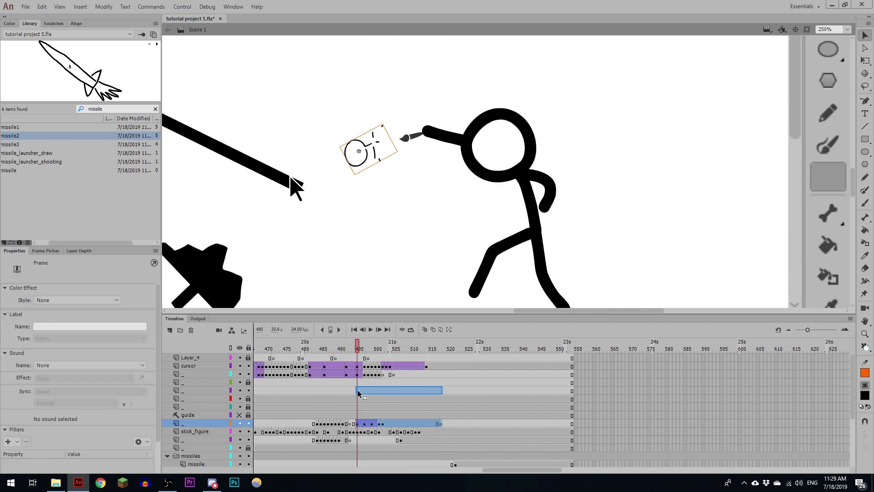
pyautogui.moveTo(358, 392); pyautogui.dragTo(358, 390)
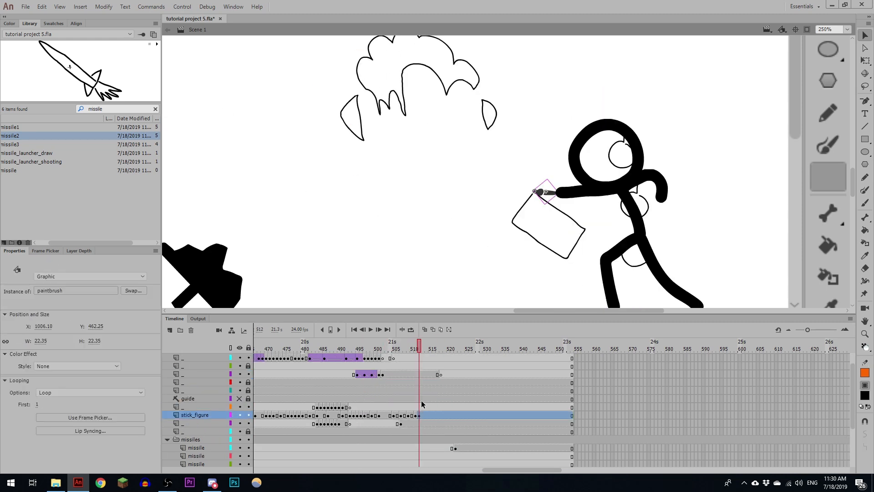
# - Cut the paintbrush from stick_figure at frame 512 and paste it in place on the freed layer above
pyautogui.hotkey('ctrl', 'x')
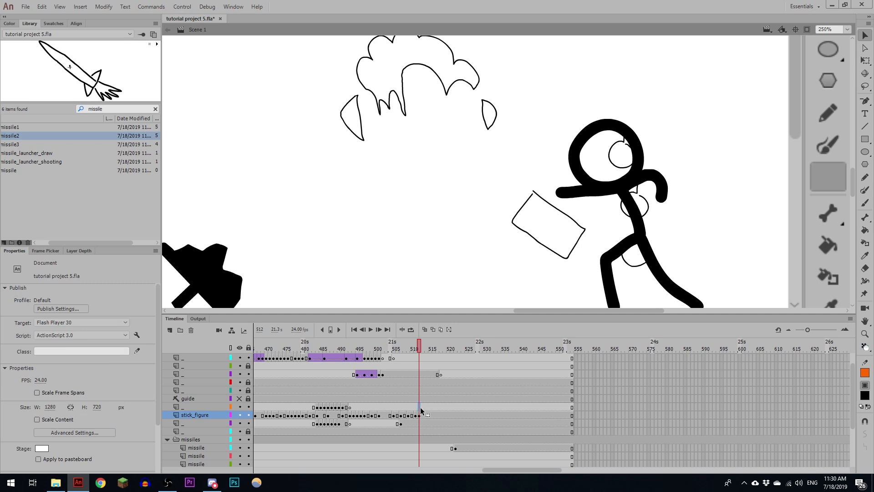
pyautogui.click(421, 408)
pyautogui.hotkey('ctrl', 'shift', 'v')
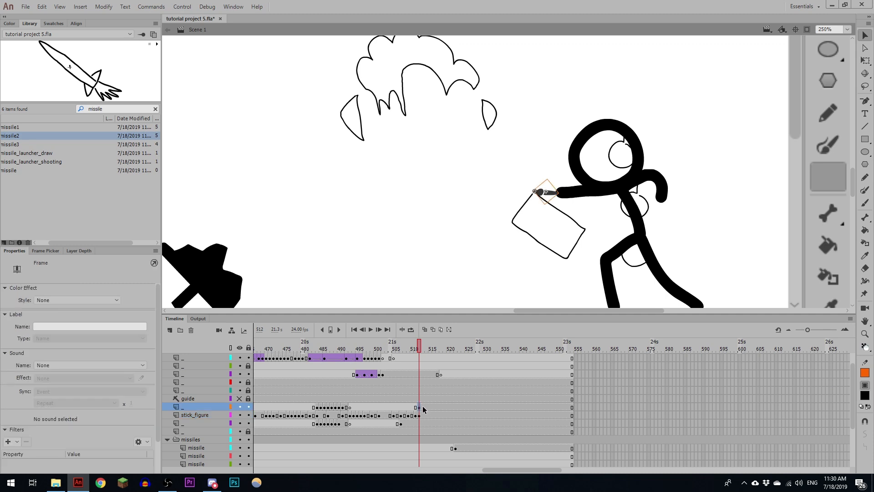
# - Add paintbrush keyframes up to frame 522, moving the brush to follow the missile tips being drawn on the launcher
pyautogui.press('F6')
pyautogui.moveTo(551, 192)
pyautogui.mouseDown()
pyautogui.moveTo(534, 195)
pyautogui.moveTo(537, 206)
pyautogui.mouseUp()
pyautogui.press('F6')
pyautogui.press('F6')
pyautogui.press('F6')
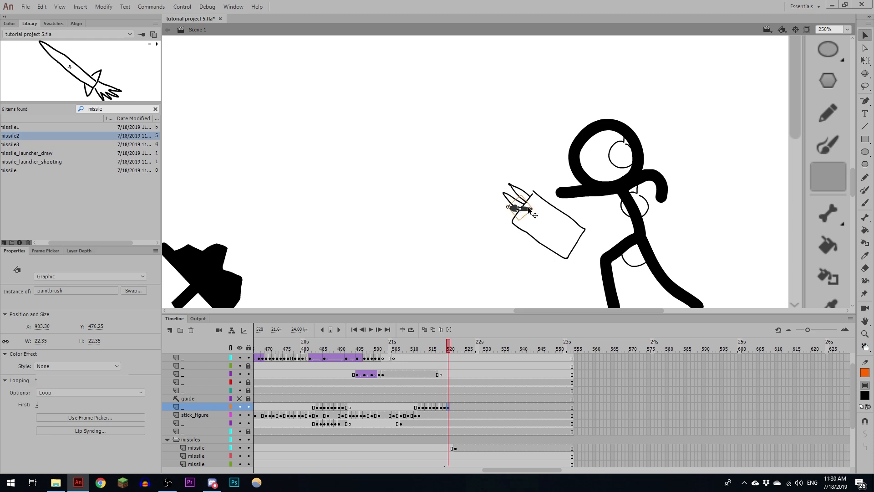
pyautogui.click(456, 408)
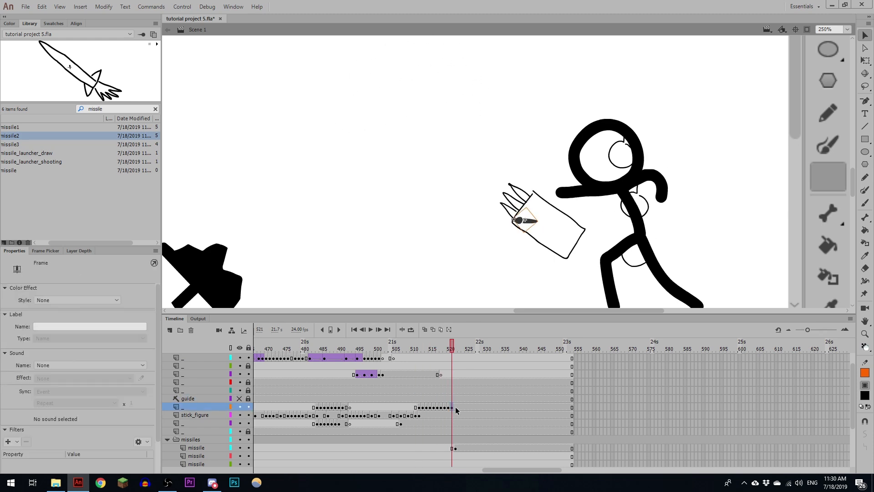
pyautogui.press('F6')
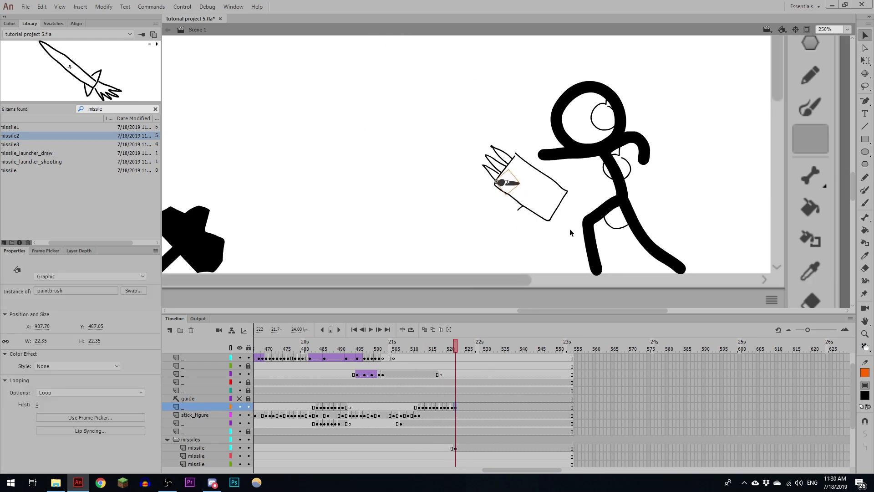
# - Insert one frame at frame 15 of missile_launcher_draw, and in Scene 1 delay the first missile layer's keyframe to frame 523
pyautogui.doubleClick(540, 215)
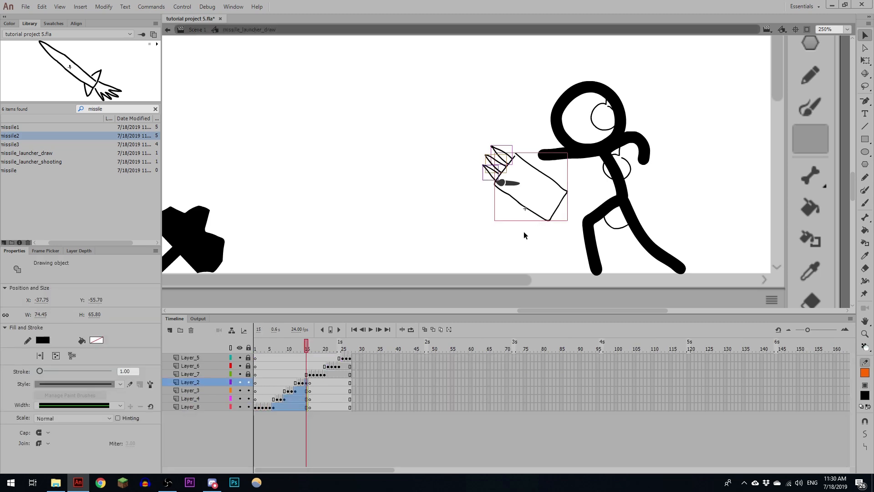
pyautogui.moveTo(312, 348); pyautogui.dragTo(306, 350)
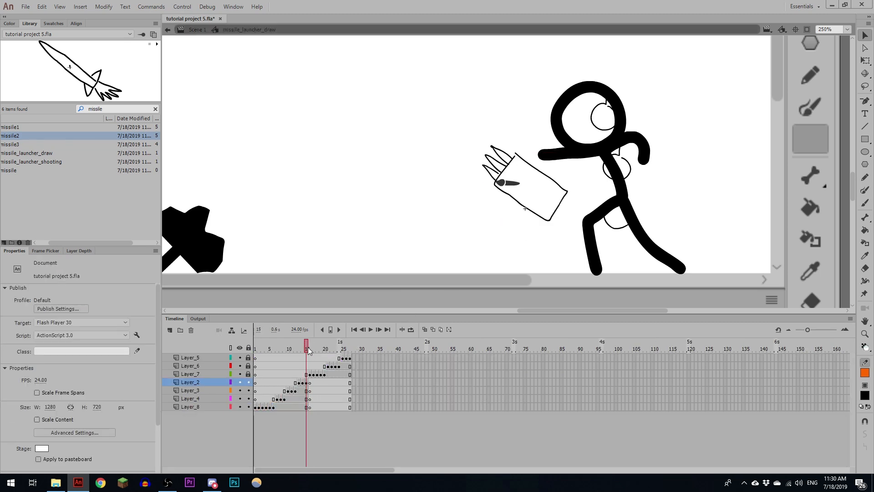
pyautogui.press('F5')
pyautogui.click(206, 28)
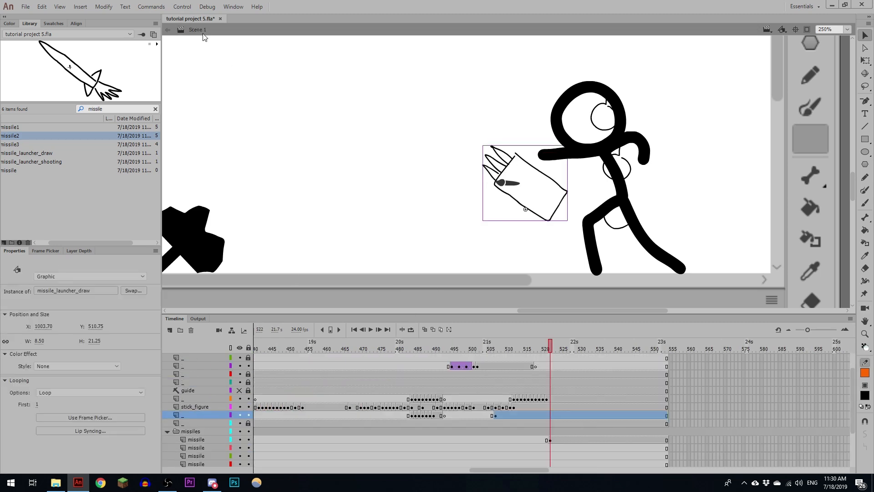
pyautogui.click(551, 440)
# - Add a paintbrush keyframe at frame 523 with the brush at the launcher's lower edge, and tween it from frame 522
pyautogui.click(553, 400)
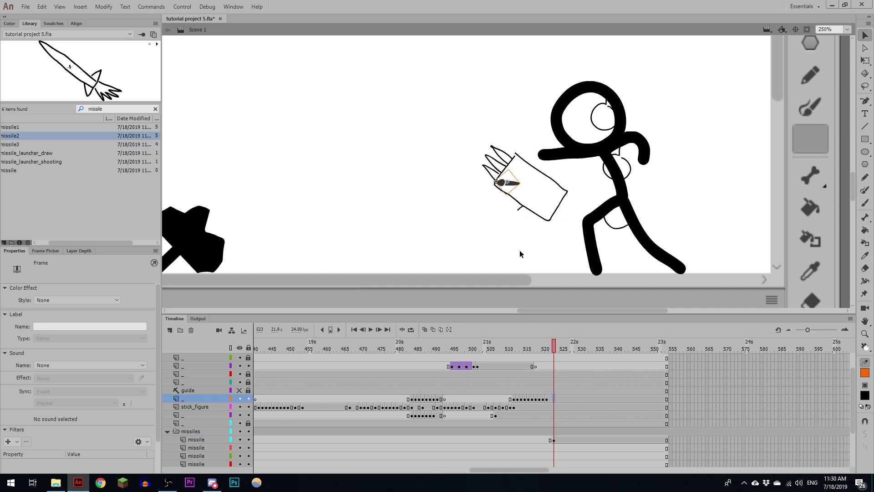
pyautogui.press('F6')
pyautogui.moveTo(513, 185); pyautogui.dragTo(540, 214)
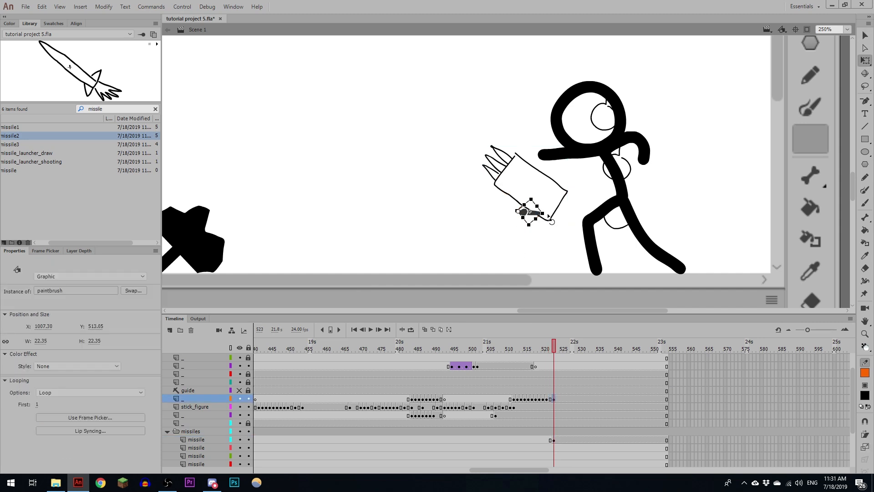
pyautogui.click(550, 399)
pyautogui.press('F3')
# - Add paintbrush keyframes from frame 524 to 527, moving the brush down along the launcher's first leg line
pyautogui.press('.')
pyautogui.press('.')
pyautogui.press('F6')
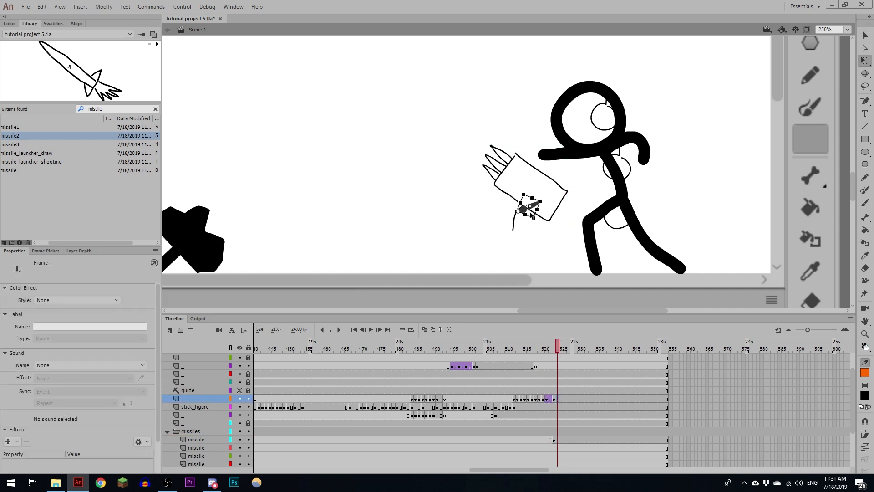
pyautogui.press('F6')
pyautogui.moveTo(533, 206); pyautogui.dragTo(522, 258)
pyautogui.press('F6')
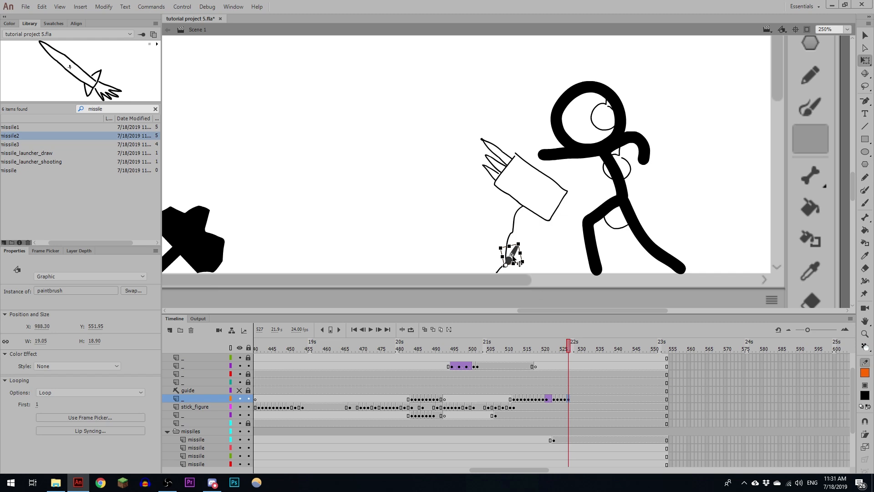
# - Insert frames in missile_launcher_draw just before the stand's second stroke begins, and return to Scene 1
pyautogui.doubleClick(540, 207)
pyautogui.click(191, 31)
pyautogui.doubleClick(513, 228)
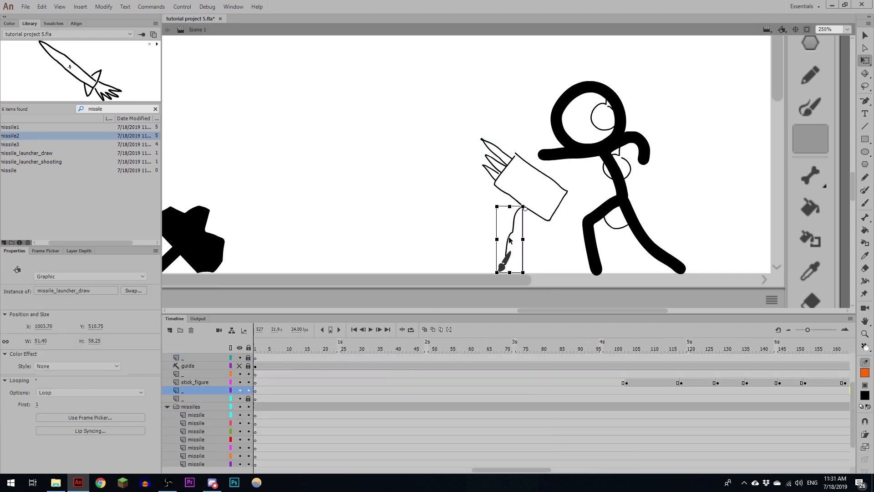
pyautogui.click(333, 349)
pyautogui.press('F5')
pyautogui.press('F5')
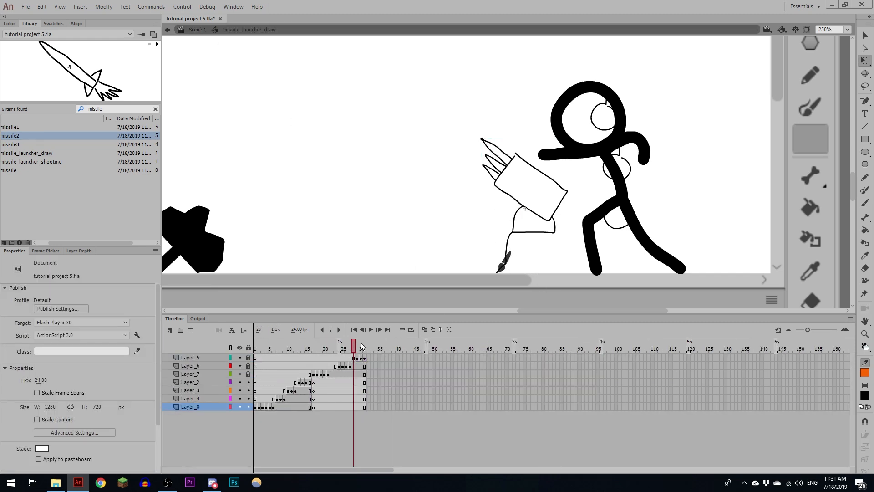
pyautogui.click(195, 30)
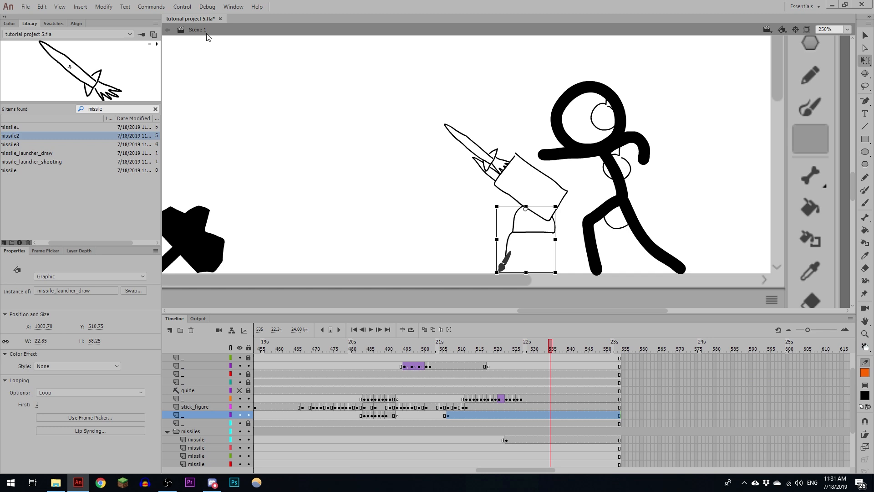
# - Add a paintbrush keyframe at frame 530 with the brush at the launcher's lower right corner, and tween it from frame 527
pyautogui.click(522, 349)
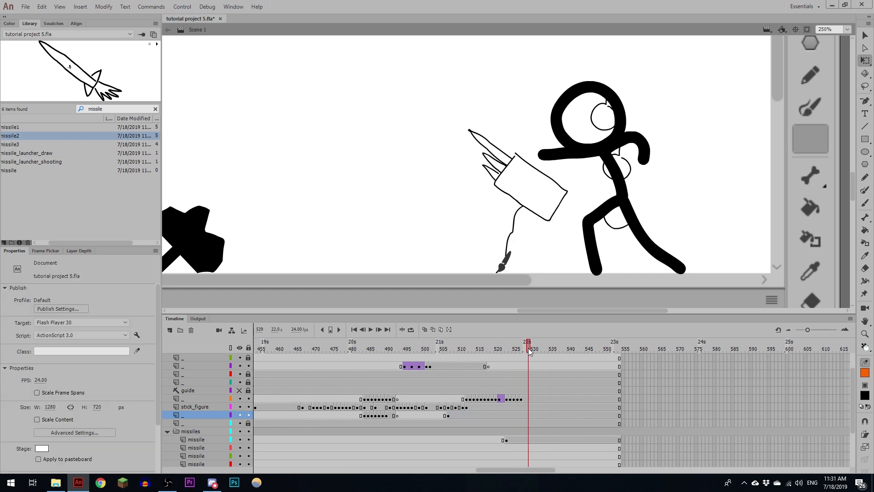
pyautogui.click(533, 399)
pyautogui.moveTo(570, 212); pyautogui.dragTo(565, 212)
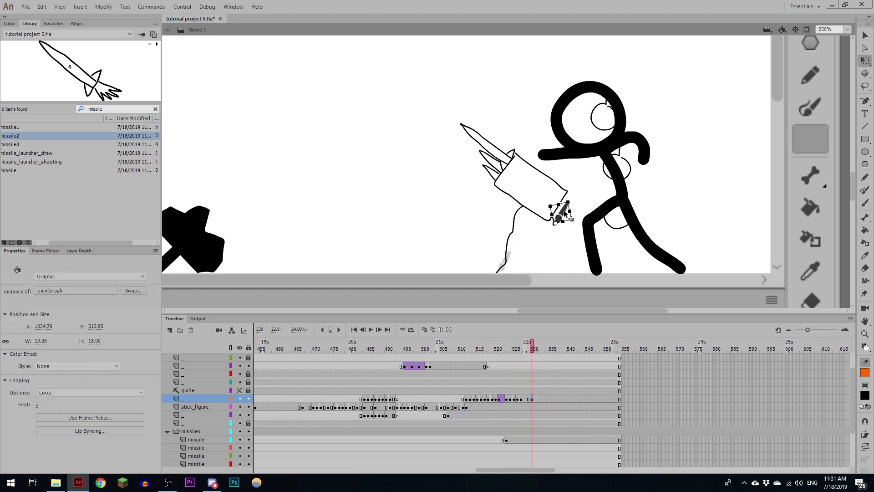
pyautogui.click(530, 399)
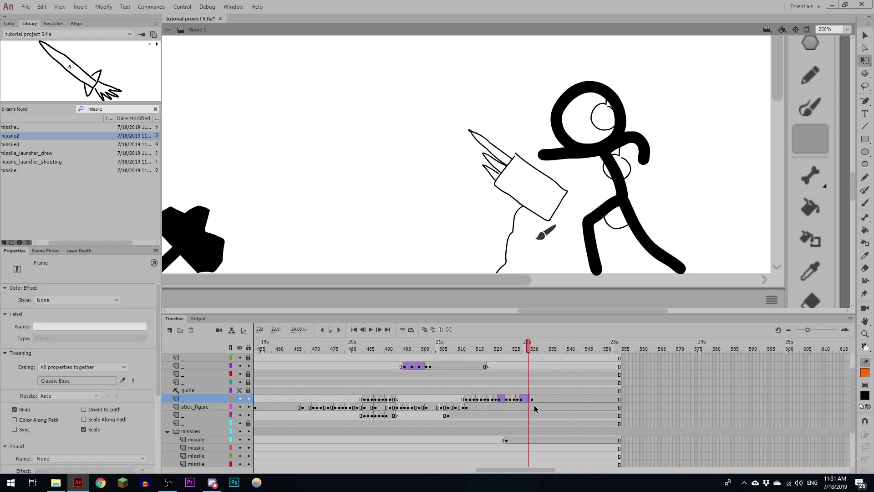
# - Add paintbrush keyframes from frame 531 to 533, moving the brush along the stand's horizontal line to its left end
pyautogui.moveTo(529, 351); pyautogui.dragTo(536, 351)
pyautogui.click(564, 232)
pyautogui.press('F6')
pyautogui.moveTo(563, 229); pyautogui.dragTo(527, 228)
pyautogui.press('F6')
# - Add a paintbrush keyframe at frame 535 with the brush at the horizontal line's right end, and tween it from frame 533
pyautogui.moveTo(542, 350); pyautogui.dragTo(554, 349)
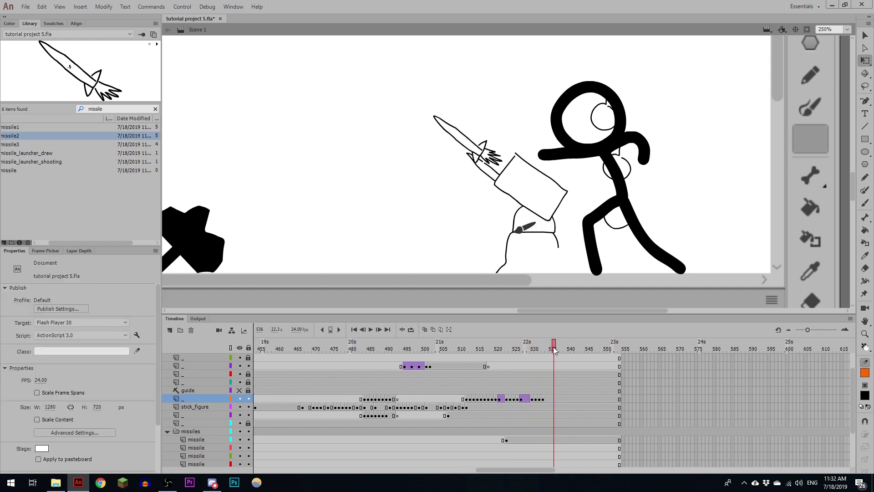
pyautogui.click(553, 401)
pyautogui.press('F6')
pyautogui.click(550, 400)
pyautogui.press('F6')
pyautogui.moveTo(525, 228)
pyautogui.mouseDown()
pyautogui.moveTo(564, 227)
pyautogui.moveTo(563, 211)
pyautogui.mouseUp()
pyautogui.click(533, 401)
pyautogui.click(530, 400)
pyautogui.press('F6')
# - Add paintbrush keyframes up to frame 538, moving the brush down the stand's right leg to the ground
pyautogui.moveTo(528, 351); pyautogui.dragTo(559, 350)
pyautogui.click(555, 400)
pyautogui.moveTo(527, 229)
pyautogui.mouseDown()
pyautogui.moveTo(571, 245)
pyautogui.moveTo(575, 258)
pyautogui.mouseUp()
pyautogui.click(558, 400)
pyautogui.press('F6')
# - Add a stick_figure keyframe at frame 521, lean the body and head toward the launcher, and redraw the reaching arm lower
pyautogui.moveTo(562, 350); pyautogui.dragTo(500, 349)
pyautogui.click(476, 407)
pyautogui.click(499, 407)
pyautogui.press('F6')
pyautogui.keyDown('shift'); pyautogui.click(622, 115); pyautogui.keyUp('shift')
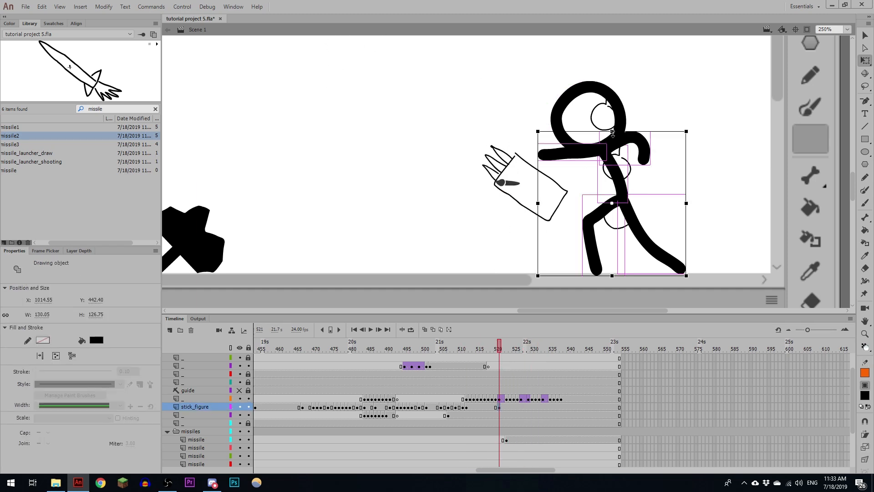
pyautogui.moveTo(612, 131); pyautogui.dragTo(612, 138)
pyautogui.moveTo(626, 138); pyautogui.dragTo(611, 138)
pyautogui.moveTo(622, 108); pyautogui.dragTo(604, 117)
pyautogui.click(540, 161)
pyautogui.press('Delete')
pyautogui.press('b')
pyautogui.moveTo(588, 158); pyautogui.dragTo(521, 180)
# - Add a stick_figure keyframe at frame 527 and redraw the torso and legs in a crouching pose using onion skin
pyautogui.moveTo(500, 350); pyautogui.dragTo(521, 350)
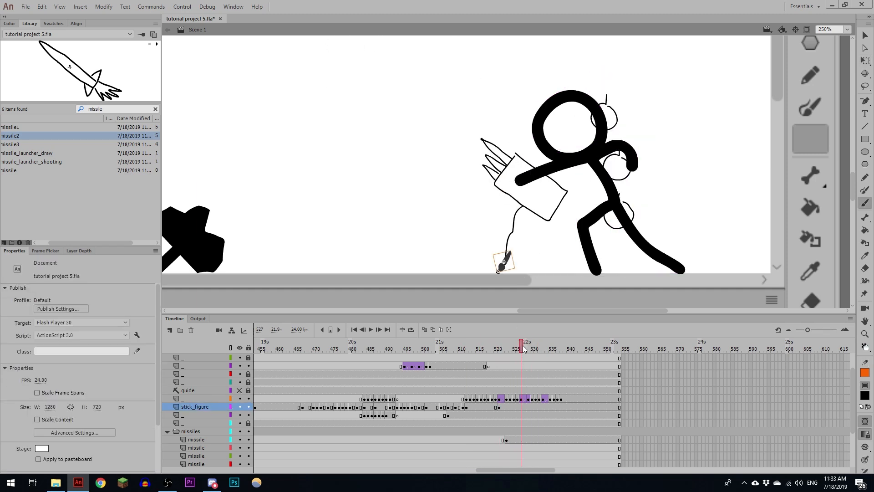
pyautogui.click(521, 407)
pyautogui.press('F6')
pyautogui.keyDown('ctrl'); pyautogui.keyDown('shift'); pyautogui.click(601, 128); pyautogui.keyUp('shift'); pyautogui.keyUp('ctrl')
pyautogui.press('Delete')
pyautogui.hotkey('alt', 'shift', 'o')
pyautogui.moveTo(590, 152)
pyautogui.mouseDown()
pyautogui.moveTo(568, 194)
pyautogui.moveTo(619, 213)
pyautogui.mouseUp()
pyautogui.moveTo(619, 214); pyautogui.dragTo(599, 271)
pyautogui.moveTo(621, 215)
pyautogui.mouseDown()
pyautogui.moveTo(628, 232)
pyautogui.moveTo(685, 270)
pyautogui.mouseUp()
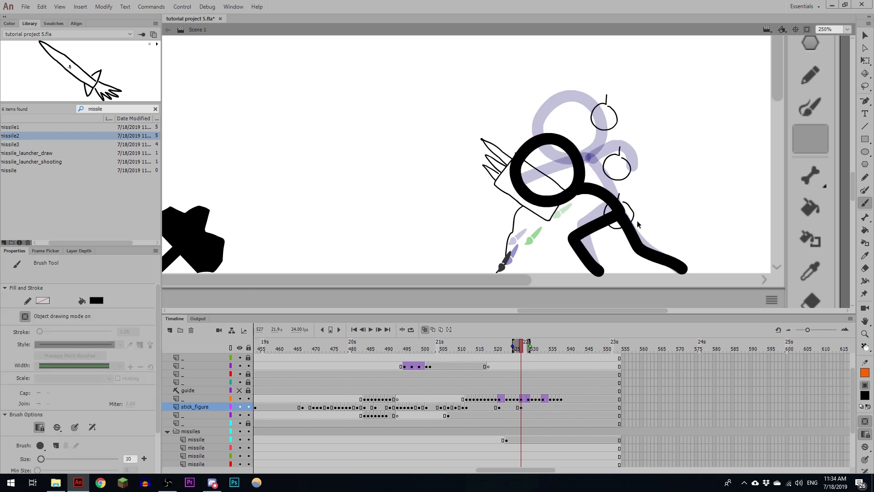
# - Shift the crouching figure's head slightly down and left at frame 527, and delete the misplaced arm stroke
pyautogui.press('v')
pyautogui.moveTo(549, 201); pyautogui.dragTo(544, 207)
pyautogui.click(531, 229)
pyautogui.press('Delete')
pyautogui.press('b')
# - Add a stick_figure keyframe at frame 529, raise the body and head slightly, and redraw the painting arm bent toward the brush
pyautogui.moveTo(538, 349); pyautogui.dragTo(529, 351)
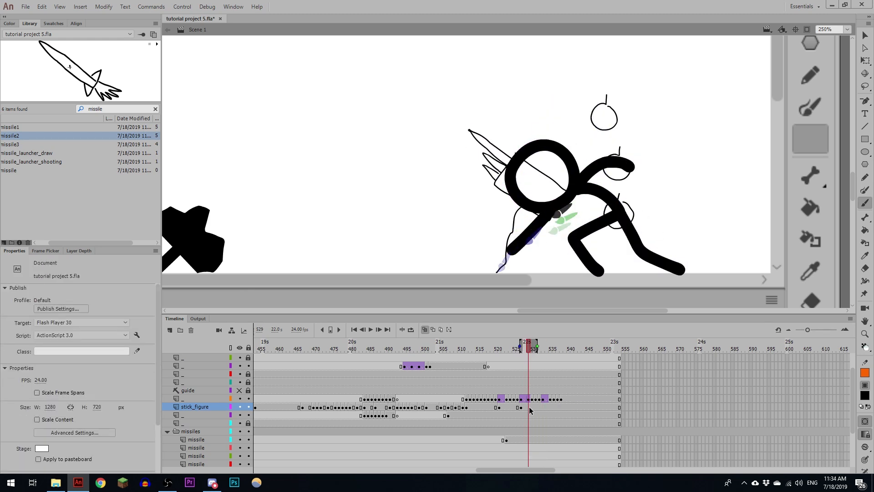
pyautogui.click(528, 407)
pyautogui.press('F6')
pyautogui.keyDown('ctrl'); pyautogui.keyDown('shift'); pyautogui.click(570, 157); pyautogui.keyUp('shift'); pyautogui.keyUp('ctrl')
pyautogui.press('q')
pyautogui.moveTo(597, 157); pyautogui.dragTo(609, 151)
pyautogui.press('b')
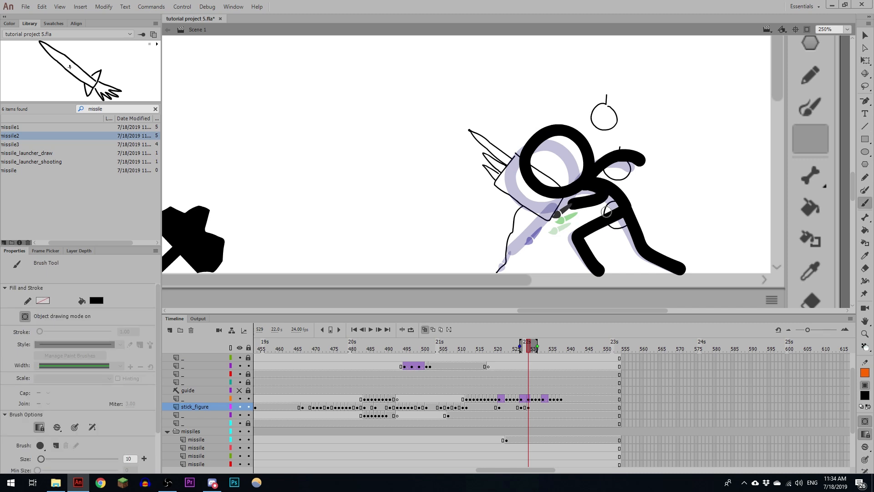
# - Add a stick_figure keyframe at frame 533, shift the figure slightly left, and redraw the painting arm extended toward the brush
pyautogui.click(537, 350)
pyautogui.click(543, 351)
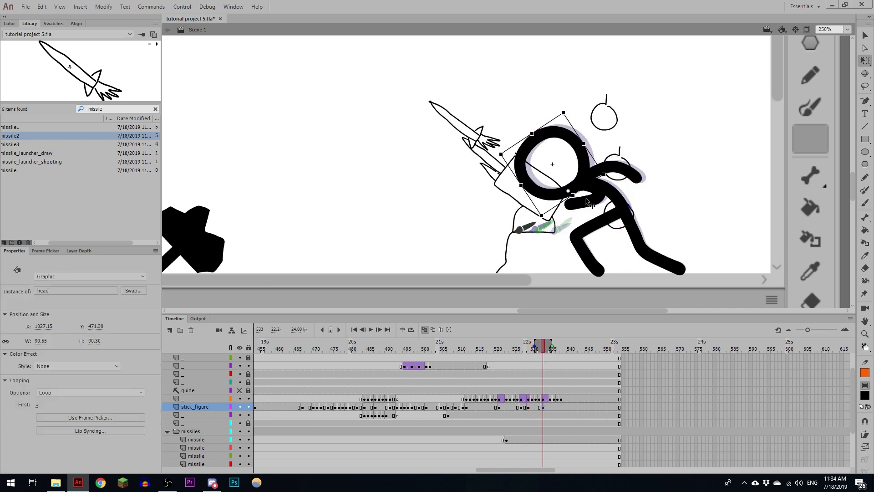
pyautogui.moveTo(552, 207); pyautogui.dragTo(584, 185)
# - Add a stick_figure keyframe at frame 538, shift the body and head right, and redraw the arm reaching down to the brush
pyautogui.click(554, 351)
pyautogui.click(562, 408)
pyautogui.press('F6')
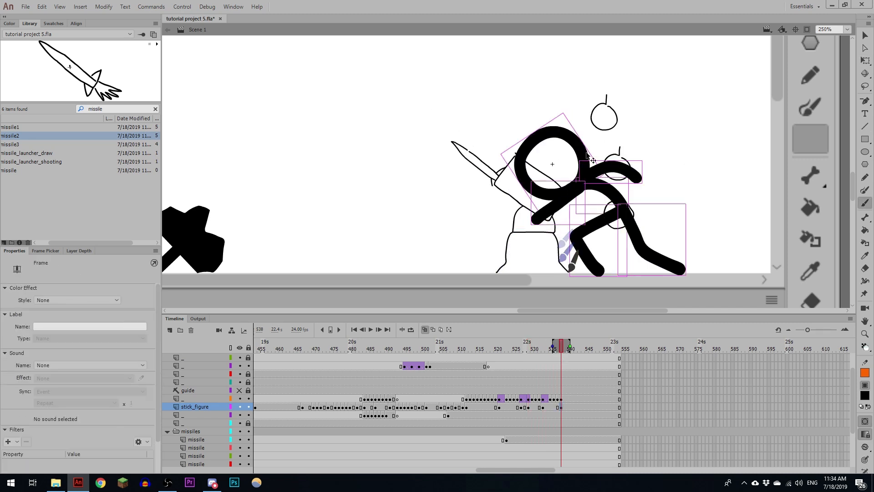
pyautogui.keyDown('ctrl'); pyautogui.keyDown('shift'); pyautogui.click(583, 153); pyautogui.keyUp('shift'); pyautogui.keyUp('ctrl')
pyautogui.press('q')
pyautogui.moveTo(609, 159); pyautogui.dragTo(622, 156)
pyautogui.moveTo(585, 145); pyautogui.dragTo(597, 142)
pyautogui.press('b')
# - Add a stick_figure keyframe at frame 541 and redraw the figure standing upright, with the painting arm lowered in front
pyautogui.click(572, 350)
pyautogui.click(573, 399)
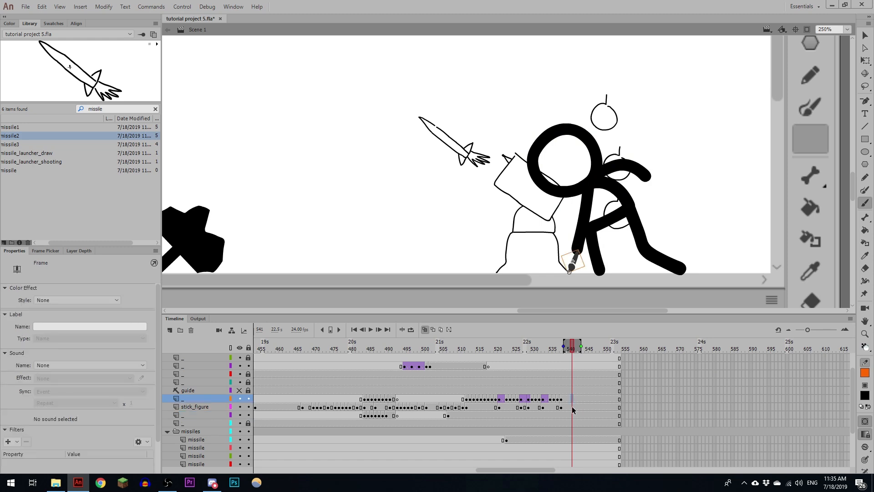
pyautogui.click(573, 408)
pyautogui.press('F6')
pyautogui.keyDown('ctrl'); pyautogui.keyDown('shift'); pyautogui.click(597, 175); pyautogui.keyUp('shift'); pyautogui.keyUp('ctrl')
pyautogui.press('Delete')
pyautogui.moveTo(598, 175)
pyautogui.mouseDown()
pyautogui.moveTo(669, 122)
pyautogui.moveTo(656, 189)
pyautogui.mouseUp()
pyautogui.moveTo(655, 191); pyautogui.dragTo(602, 271)
pyautogui.moveTo(656, 193); pyautogui.dragTo(680, 271)
pyautogui.moveTo(658, 141)
pyautogui.mouseDown()
pyautogui.moveTo(677, 188)
pyautogui.moveTo(626, 190)
pyautogui.mouseUp()
pyautogui.moveTo(573, 262); pyautogui.dragTo(618, 203)
pyautogui.press('q')
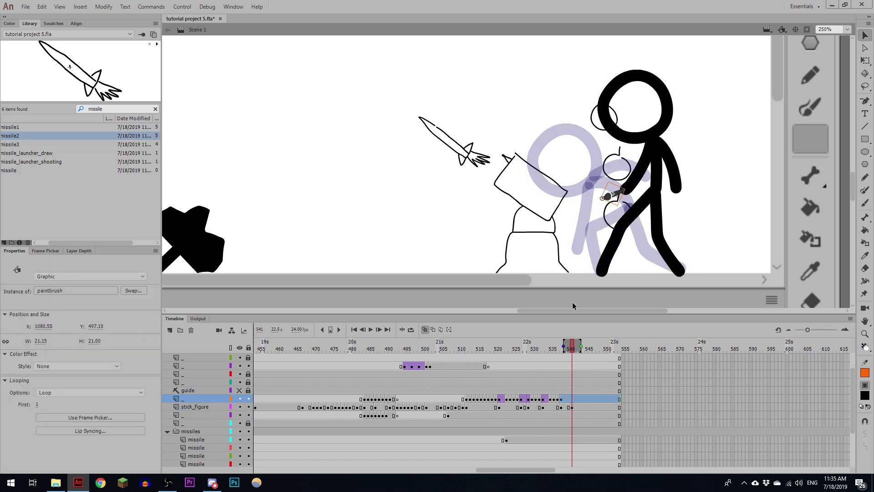
pyautogui.hotkey('ctrl', 'z')
pyautogui.hotkey('ctrl', 'z')
# - Add a paintbrush keyframe at frame 541, then move and rotate the brush into the standing figure's hand
pyautogui.click(573, 400)
pyautogui.press('F6')
pyautogui.moveTo(572, 262); pyautogui.dragTo(616, 194)
pyautogui.press('q')
pyautogui.moveTo(624, 181); pyautogui.dragTo(632, 189)
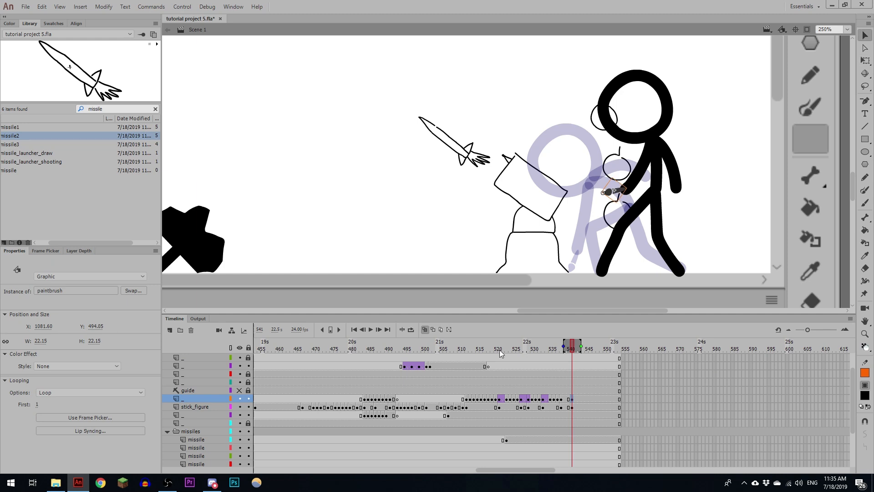
# - Add a stick_figure keyframe at frame 516 and lean the figure slightly toward the launcher
pyautogui.moveTo(506, 350)
pyautogui.mouseDown()
pyautogui.moveTo(460, 350)
pyautogui.moveTo(496, 350)
pyautogui.mouseUp()
pyautogui.click(482, 407)
pyautogui.click(481, 408)
pyautogui.press('F6')
pyautogui.press('q')
pyautogui.moveTo(587, 75); pyautogui.dragTo(574, 78)
pyautogui.click(567, 153)
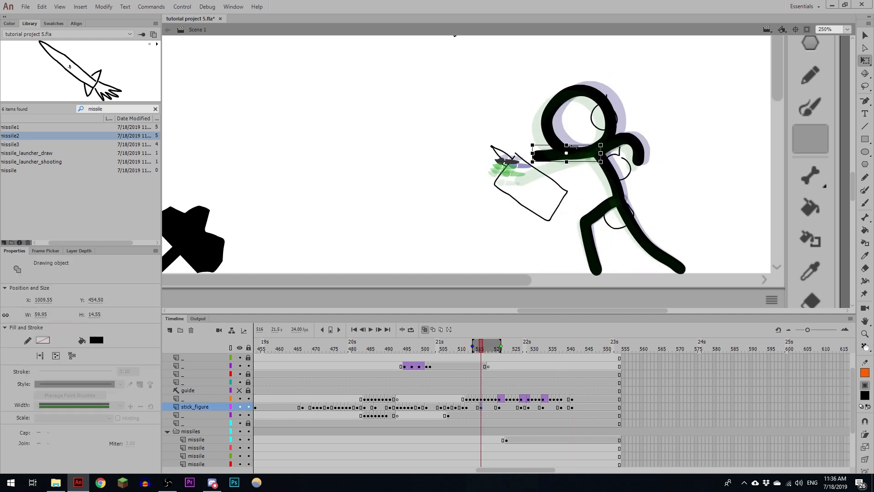
# - Add a stick_figure keyframe at frame 524 and redraw the torso and legs as an in-between of the crouching motion
pyautogui.click(511, 407)
pyautogui.press('F6')
pyautogui.press('Delete')
pyautogui.press('b')
pyautogui.moveTo(601, 132)
pyautogui.mouseDown()
pyautogui.moveTo(583, 152)
pyautogui.moveTo(617, 210)
pyautogui.mouseUp()
pyautogui.moveTo(616, 210); pyautogui.dragTo(600, 272)
pyautogui.moveTo(618, 210); pyautogui.dragTo(640, 246)
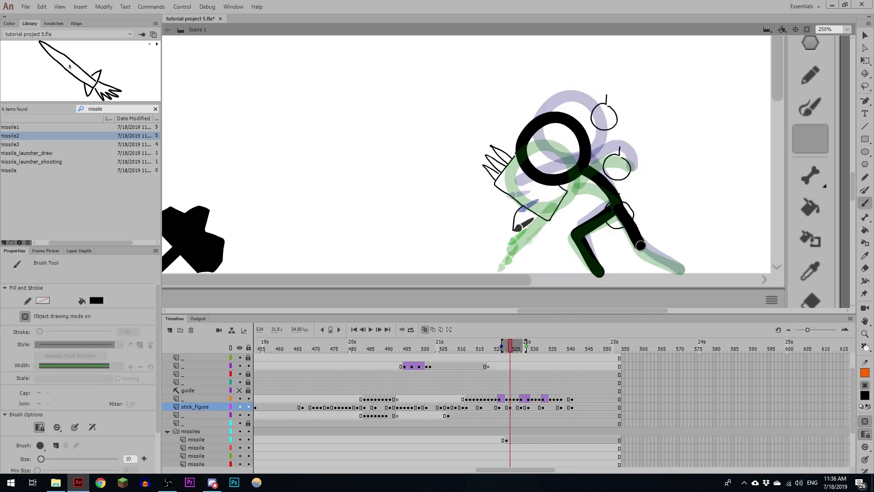
# - Add a stick_figure keyframe at frame 528 and raise the crouching pose slightly toward the following keyframe
pyautogui.click(525, 408)
pyautogui.press('F6')
pyautogui.press('q')
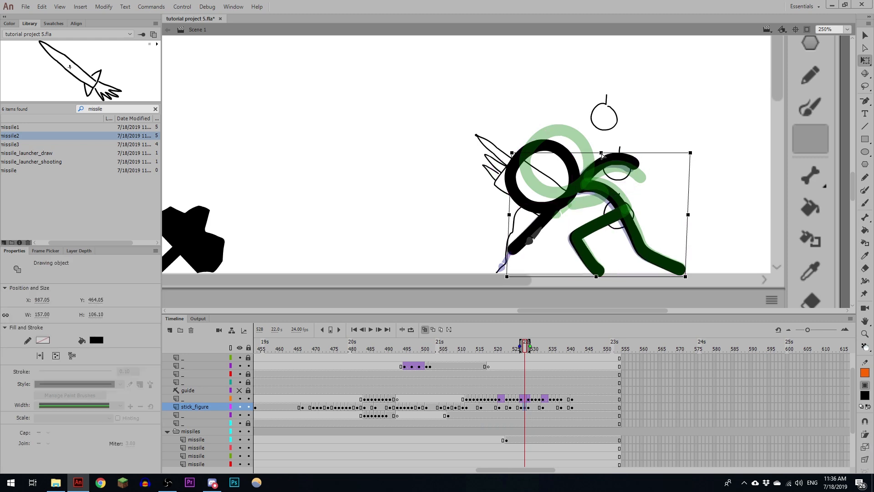
pyautogui.moveTo(542, 179); pyautogui.dragTo(552, 167)
pyautogui.press('b')
# - Add a stick_figure keyframe at frame 531, adjust the pose, and redraw the painting arm down to the brush
pyautogui.click(536, 407)
pyautogui.press('F6')
pyautogui.moveTo(541, 346); pyautogui.dragTo(545, 347)
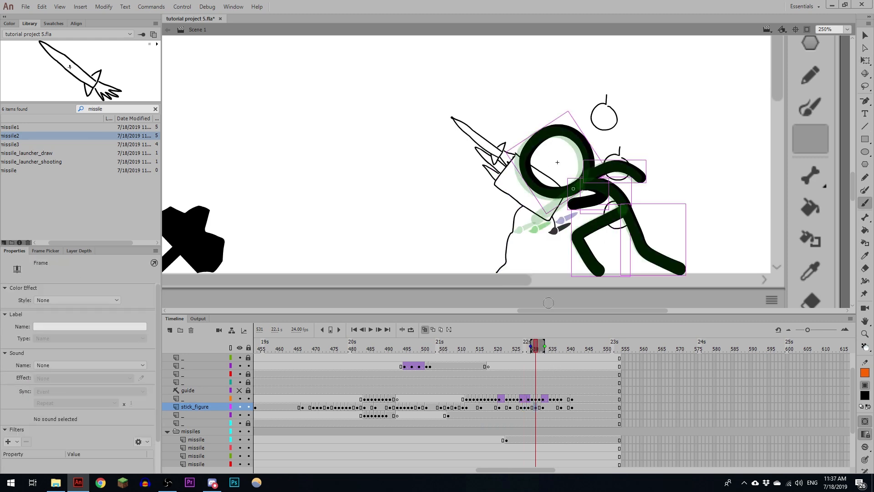
pyautogui.press('q')
pyautogui.keyDown('shift'); pyautogui.click(557, 131); pyautogui.keyUp('shift')
pyautogui.click(556, 131)
pyautogui.press('b')
pyautogui.moveTo(587, 187); pyautogui.dragTo(575, 223)
# - Add a stick_figure keyframe at frame 535, shift the figure slightly right, and replace the painting arm with one bent to the brush
pyautogui.click(550, 407)
pyautogui.press('F6')
pyautogui.keyDown('ctrl'); pyautogui.keyDown('shift'); pyautogui.click(554, 132); pyautogui.keyUp('shift'); pyautogui.keyUp('ctrl')
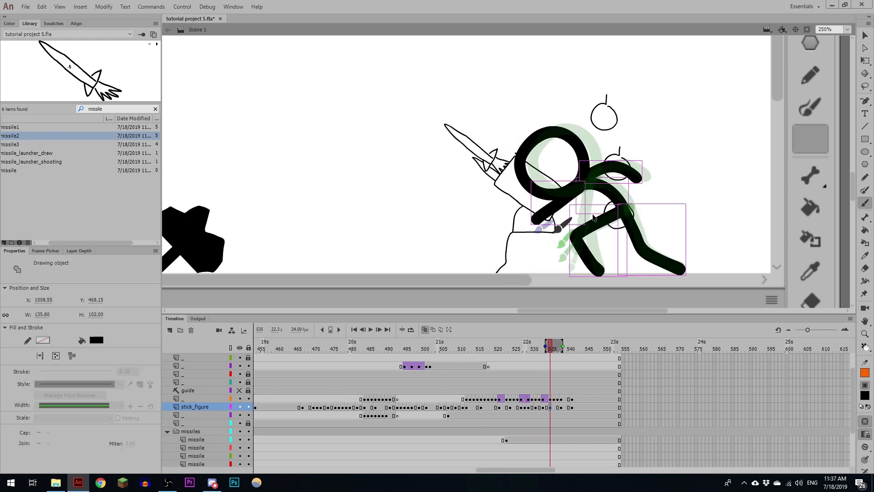
pyautogui.press('Delete')
pyautogui.press('b')
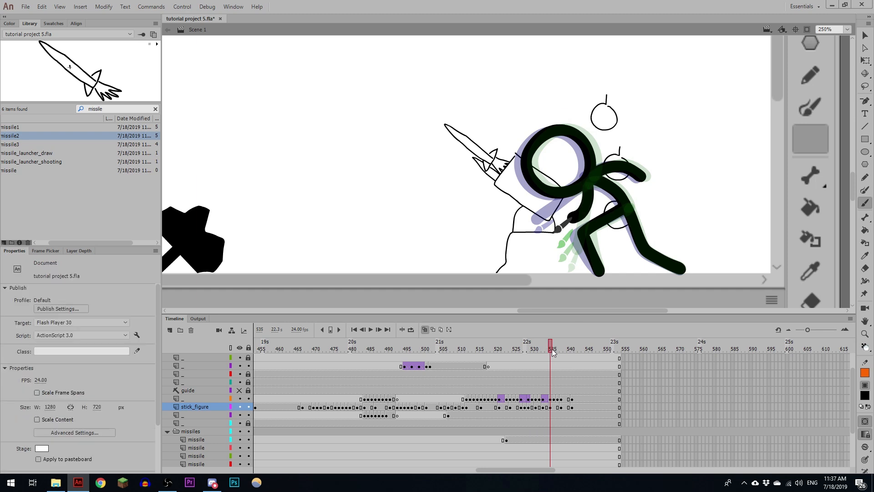
# - Redraw the stick figure's reaching arm at frame 514, and in a new keyframe at frame 518, to follow the brush
pyautogui.click(474, 407)
pyautogui.press('b')
pyautogui.moveTo(592, 150); pyautogui.dragTo(521, 160)
pyautogui.click(488, 406)
pyautogui.press('F6')
pyautogui.press('q')
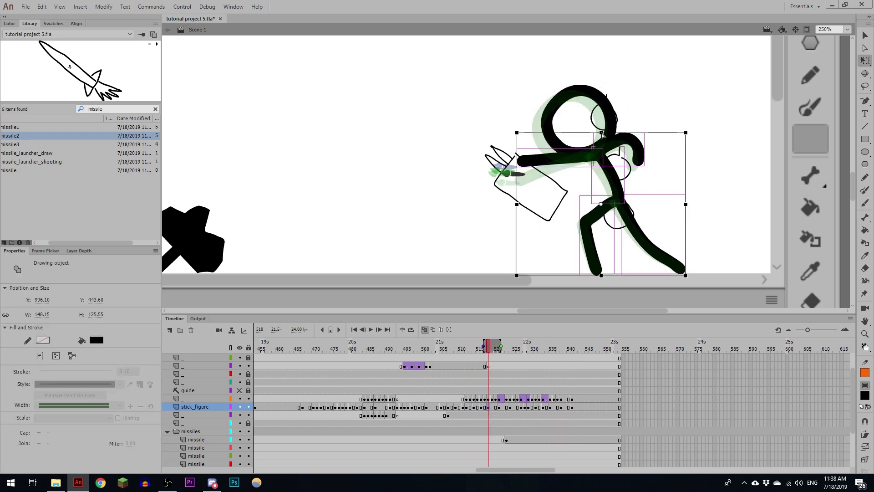
pyautogui.press('b')
pyautogui.moveTo(586, 158); pyautogui.dragTo(524, 179)
# - Add a stick_figure keyframe at frame 522 and redraw the body between the leaning and crouching poses
pyautogui.click(509, 407)
pyautogui.press(',')
pyautogui.click(500, 407)
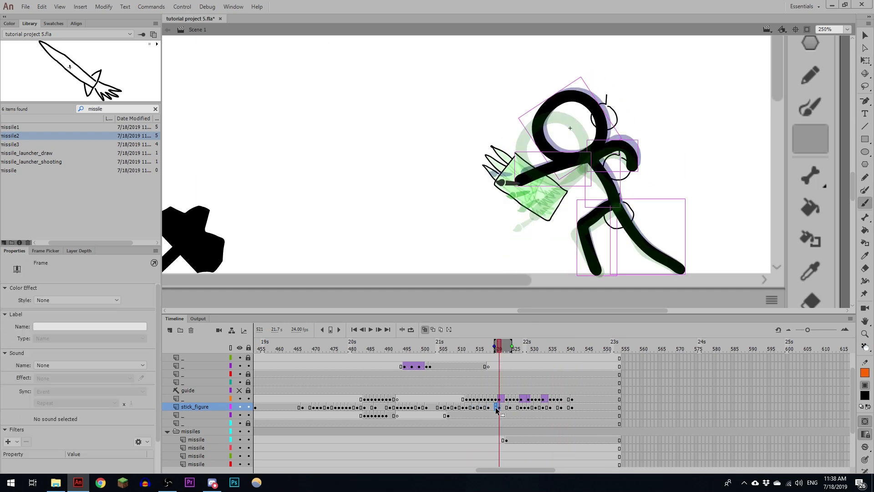
pyautogui.click(502, 407)
pyautogui.press('F6')
pyautogui.press('Delete')
pyautogui.press('n')
pyautogui.press('b')
pyautogui.moveTo(588, 160); pyautogui.dragTo(617, 204)
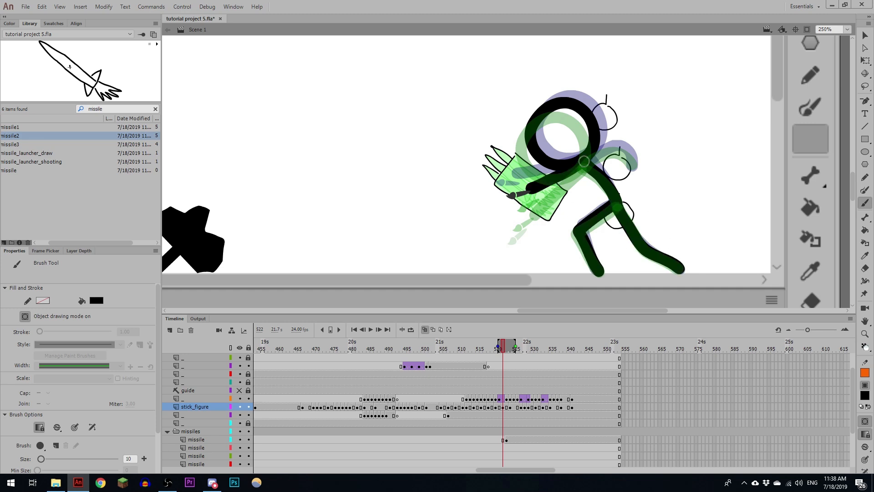
pyautogui.press('v')
# - At stick_figure frame 526, lower the head between the neighbouring poses and redraw the painting arm down to the brush
pyautogui.moveTo(503, 349); pyautogui.dragTo(524, 346)
pyautogui.click(518, 407)
pyautogui.press('q')
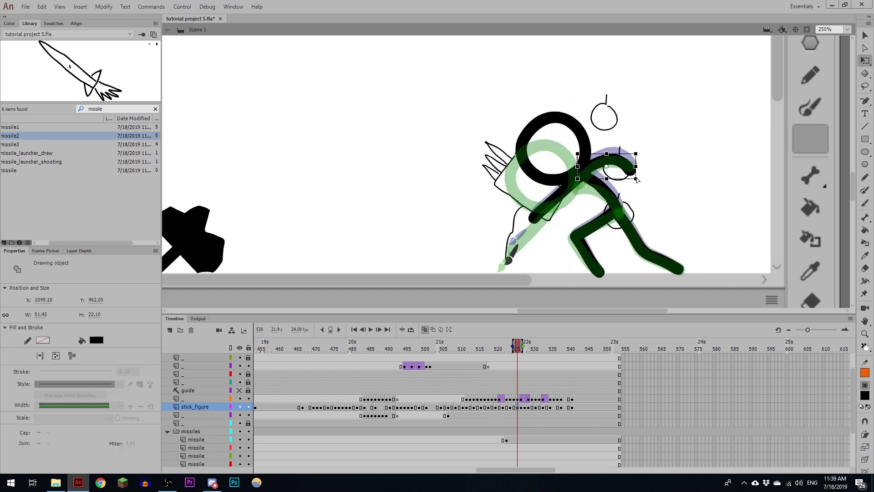
pyautogui.press('n')
pyautogui.press('q')
pyautogui.moveTo(554, 118); pyautogui.dragTo(545, 137)
pyautogui.press('b')
pyautogui.moveTo(549, 208); pyautogui.dragTo(519, 244)
# - Replace the figure's trailing back arm with a freshly brushed curve that fits the in-between pose
pyautogui.press('q')
pyautogui.click(605, 157)
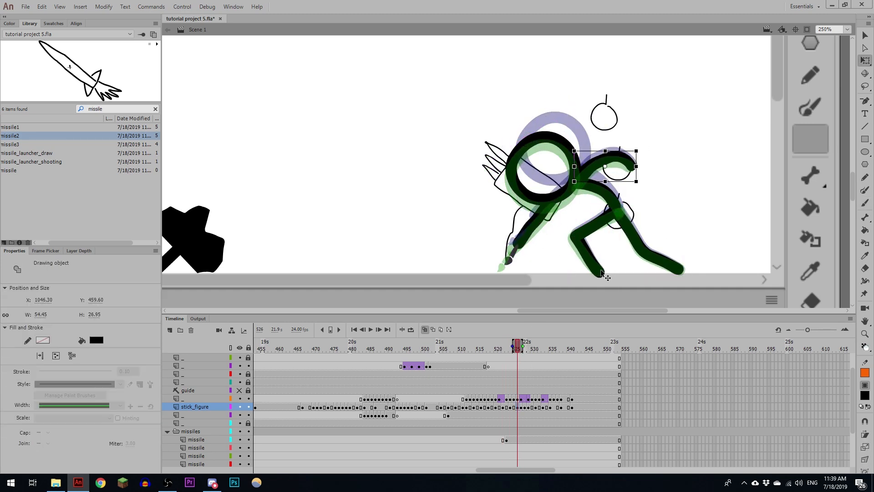
pyautogui.moveTo(518, 349)
pyautogui.mouseDown()
pyautogui.moveTo(502, 349)
pyautogui.moveTo(512, 347)
pyautogui.mouseUp()
pyautogui.press('b')
pyautogui.moveTo(633, 164); pyautogui.dragTo(625, 152)
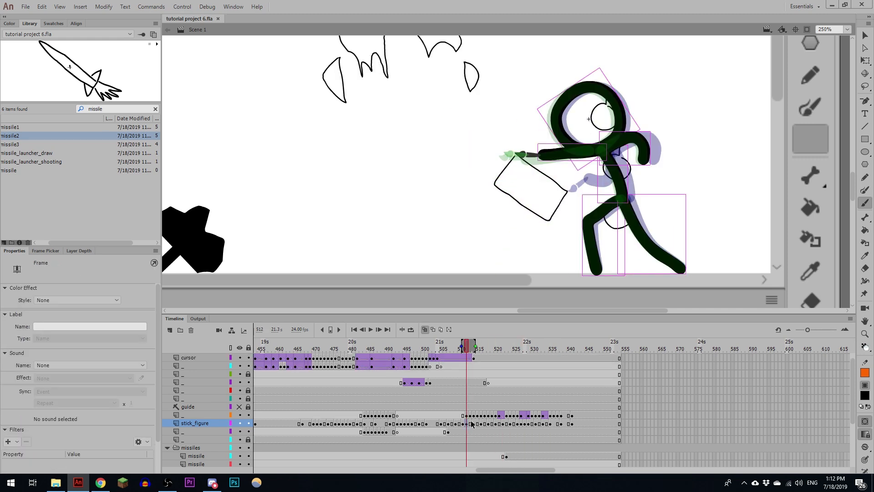
# - In tutorial project 6.fla, replace the stick figure's painting arm at frame 513 with one reaching the brush
pyautogui.click(471, 424)
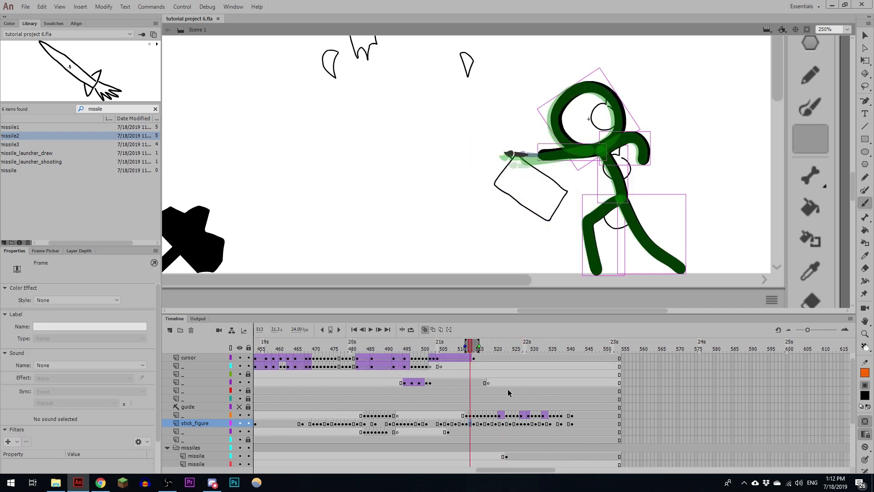
pyautogui.press('q')
pyautogui.click(551, 155)
pyautogui.press('b')
pyautogui.moveTo(524, 156); pyautogui.dragTo(592, 150)
# - Adjust the stick figure's painting arm at frames 515, 517 and 519 so the hand meets the brush
pyautogui.click(478, 424)
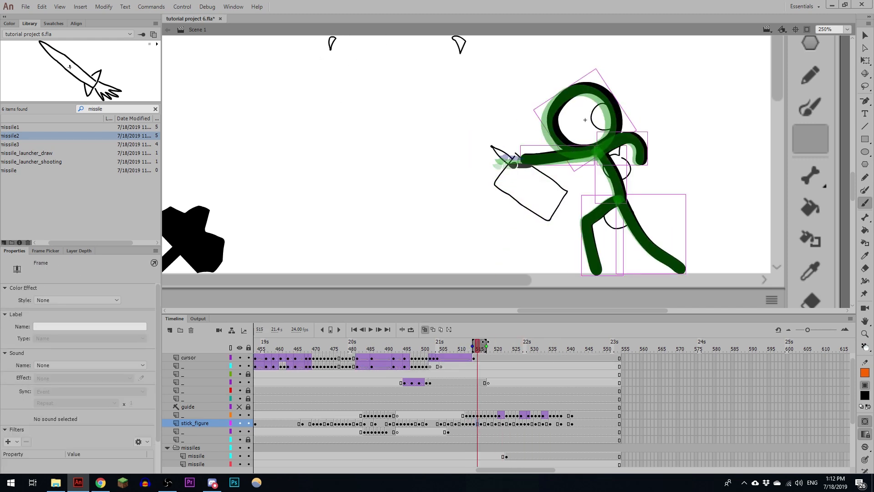
pyautogui.press('q')
pyautogui.click(537, 158)
pyautogui.moveTo(521, 156); pyautogui.dragTo(531, 161)
pyautogui.click(485, 425)
pyautogui.click(533, 163)
pyautogui.click(493, 425)
pyautogui.click(532, 167)
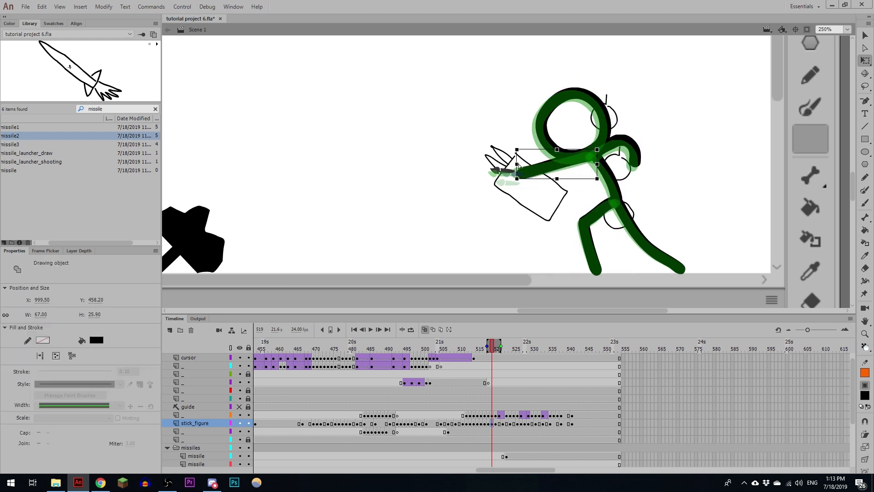
# - Correct the stick figure's painting arm at frames 521, 523 and 525 to follow the brush downward
pyautogui.click(497, 425)
pyautogui.click(500, 424)
pyautogui.click(531, 176)
pyautogui.click(506, 425)
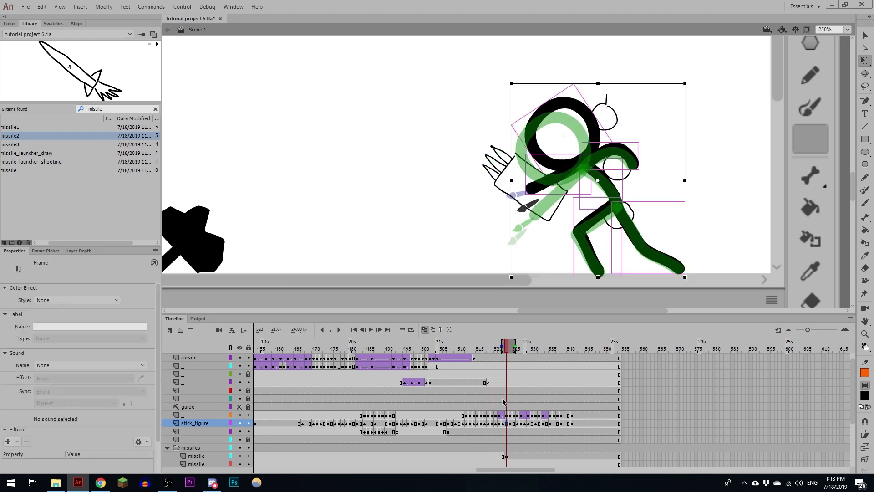
pyautogui.click(536, 191)
pyautogui.press('b')
pyautogui.click(516, 433)
pyautogui.click(532, 200)
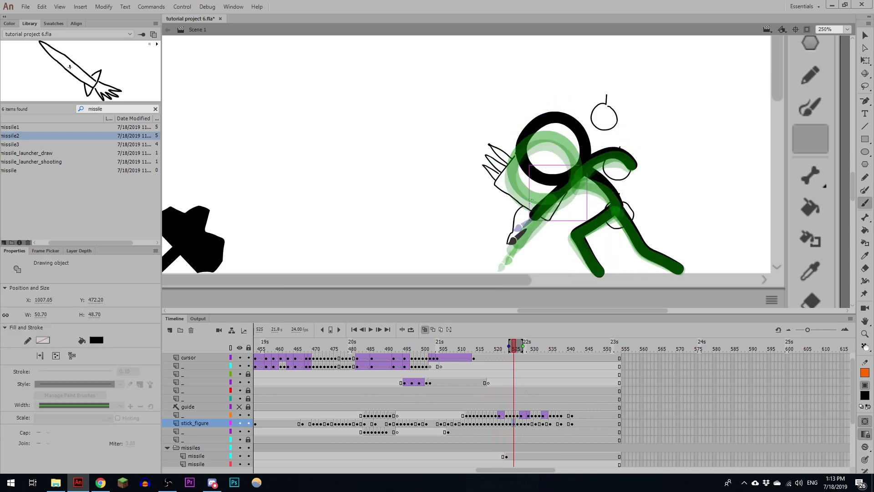
# - Add a stick_figure keyframe at frame 530, delete the painting arm, and redraw it bent toward the brush
pyautogui.click(532, 425)
pyautogui.press('F6')
pyautogui.press('Delete')
pyautogui.press('b')
pyautogui.moveTo(582, 189)
pyautogui.mouseDown()
pyautogui.moveTo(566, 218)
pyautogui.moveTo(575, 209)
pyautogui.mouseUp()
# - Add a stick_figure keyframe at frame 532 and fit the painting arm to the brush there and at frames 534 and 537
pyautogui.click(539, 424)
pyautogui.press('F6')
pyautogui.click(547, 424)
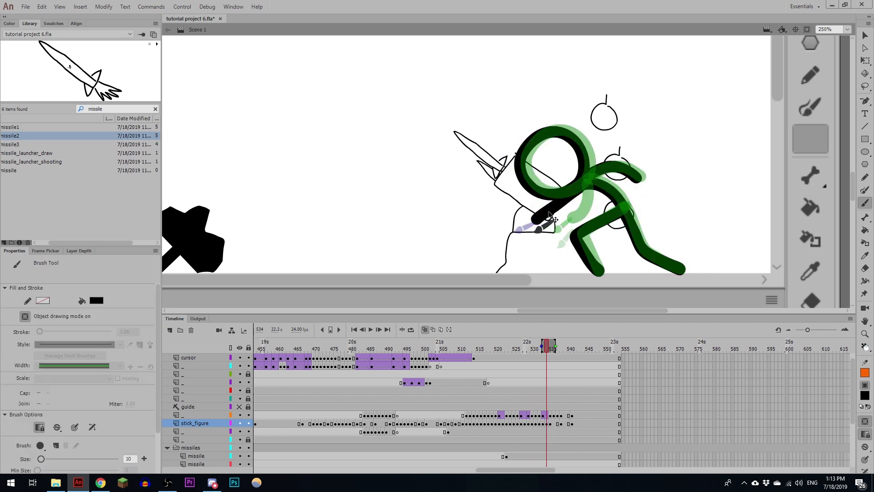
pyautogui.click(558, 424)
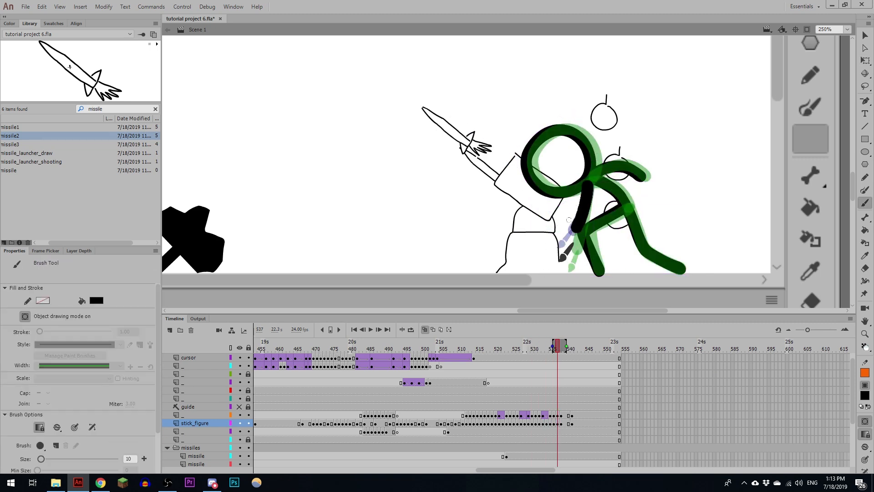
# - Play back the launcher-painting animation from about frame 510 to check how the arm follows the brush
pyautogui.click(458, 416)
pyautogui.press('Return')
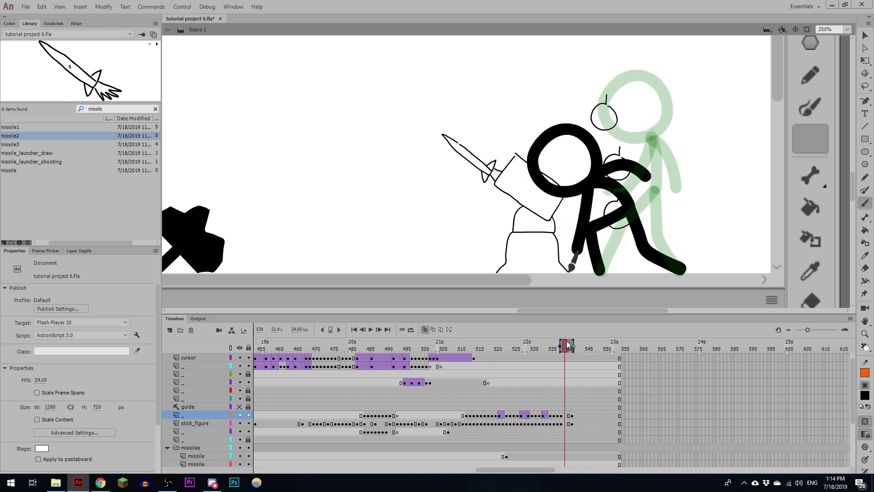
pyautogui.press('Return')
# - At stick_figure frame 540, replace the crouched figure with a half-risen pose holding the brush
pyautogui.click(572, 424)
pyautogui.press(',')
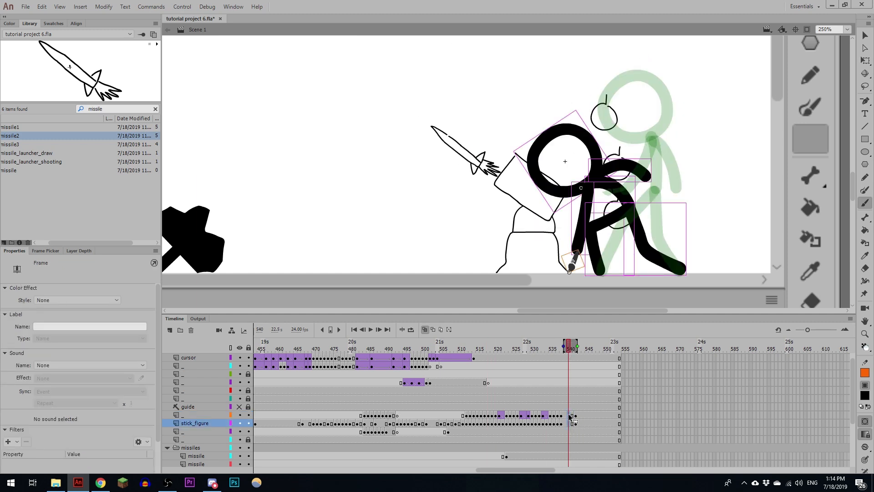
pyautogui.press('.')
pyautogui.press(',')
pyautogui.press('Delete')
pyautogui.moveTo(592, 149); pyautogui.dragTo(629, 110)
pyautogui.moveTo(622, 155); pyautogui.dragTo(643, 198)
pyautogui.moveTo(643, 199)
pyautogui.mouseDown()
pyautogui.moveTo(601, 271)
pyautogui.moveTo(681, 270)
pyautogui.mouseUp()
pyautogui.moveTo(573, 261); pyautogui.dragTo(595, 211)
pyautogui.press('b')
pyautogui.press('.')
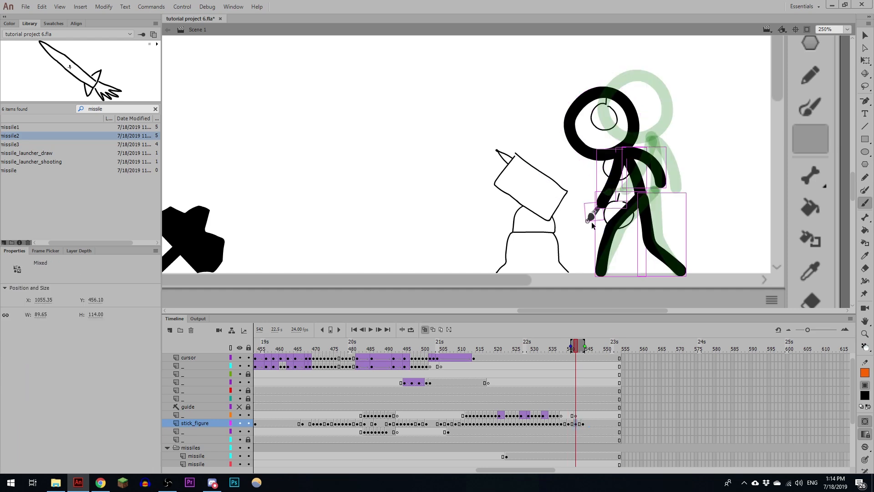
# - At frame 542, redraw the figure in a nearly upright pose and move the brush up to its hand
pyautogui.press('.')
pyautogui.moveTo(594, 259); pyautogui.dragTo(602, 272)
pyautogui.moveTo(651, 191); pyautogui.dragTo(681, 271)
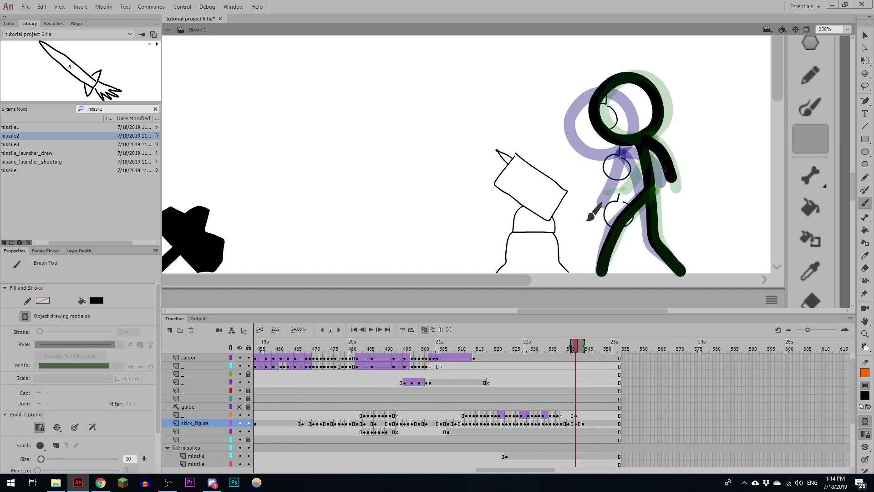
pyautogui.moveTo(664, 169); pyautogui.dragTo(673, 186)
pyautogui.moveTo(642, 143); pyautogui.dragTo(621, 184)
pyautogui.press('q')
pyautogui.moveTo(594, 214); pyautogui.dragTo(624, 193)
# - Play back the stand-up motion from about frame 535 and inspect the pose at frame 540
pyautogui.click(550, 425)
pyautogui.press('Return')
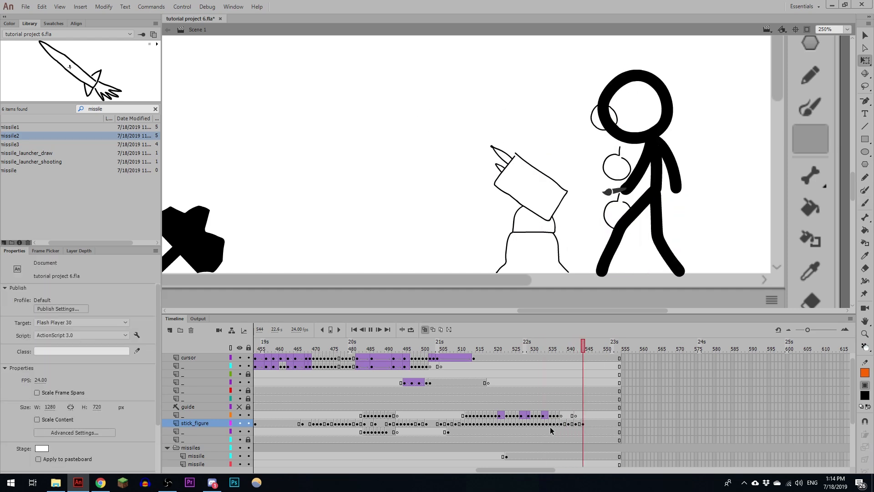
pyautogui.click(568, 424)
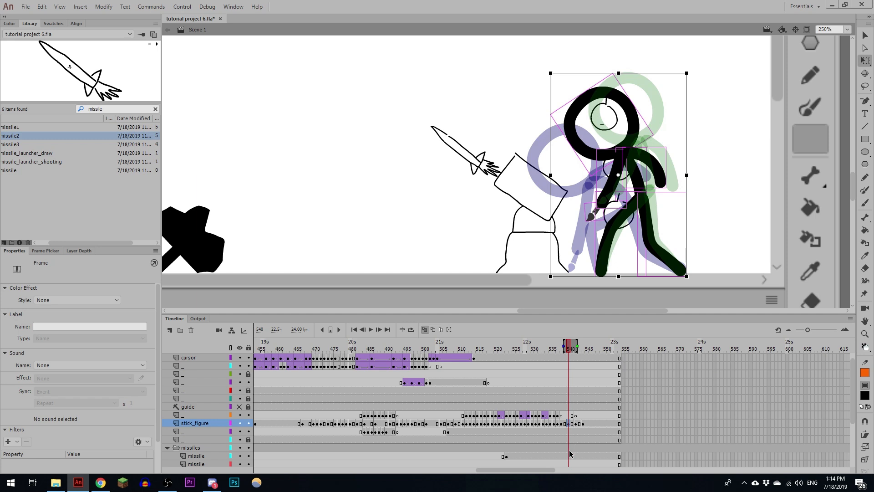